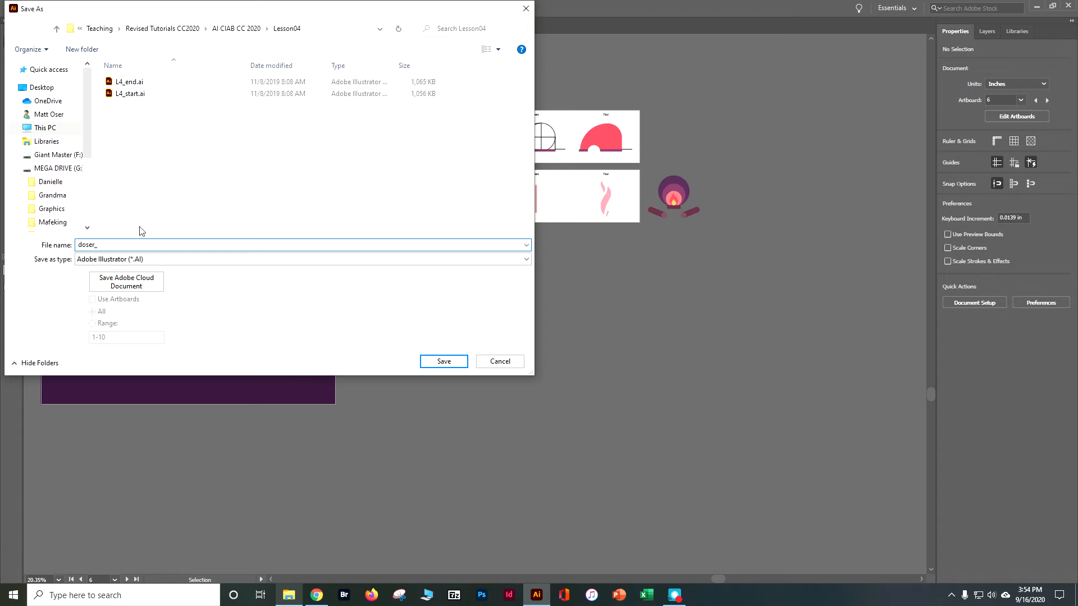
# Save the document as an Illustrator 2020 file named with the author's name prefix followed by "AI CIAB CH 4".
pyautogui.write('IAB CH 4')
pyautogui.click(439, 362)
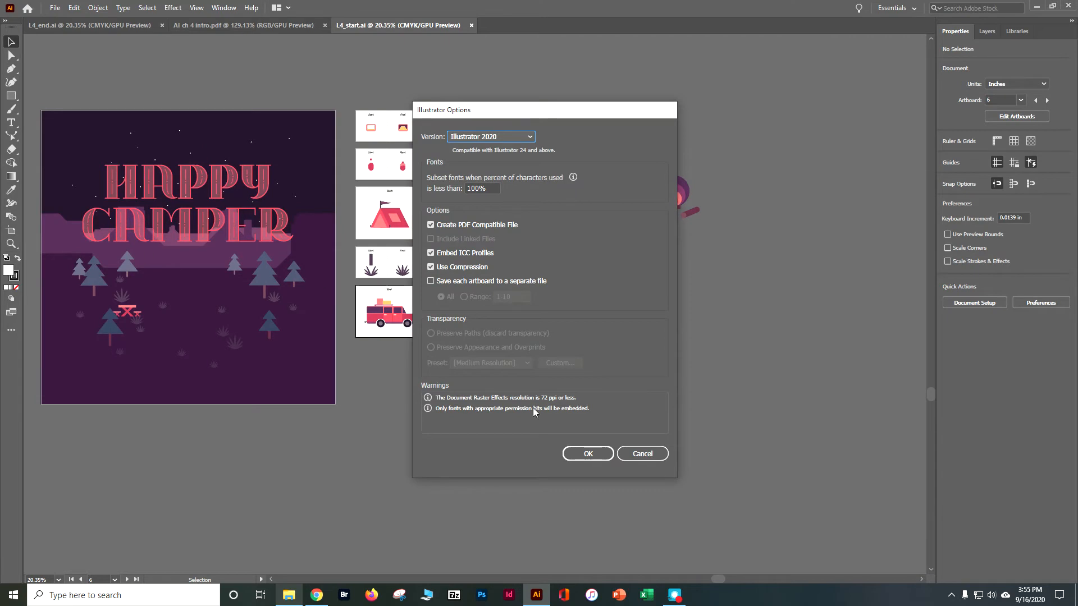
pyautogui.click(578, 453)
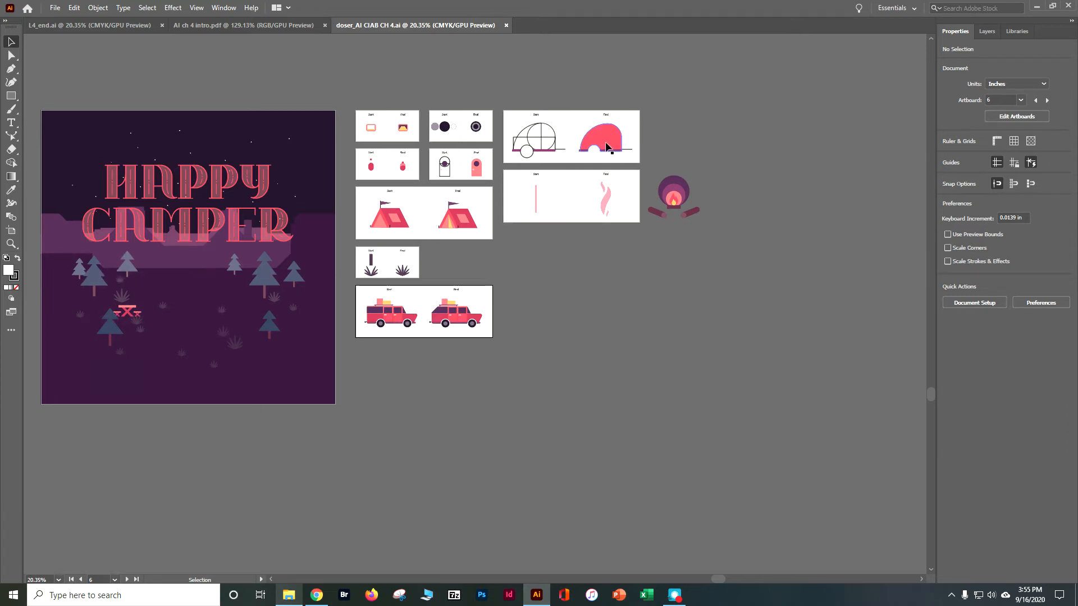
# Look through the artboards with the Start and Final examples up to artboard 10, ending on artboard 2.
pyautogui.click(126, 579)
pyautogui.click(127, 579)
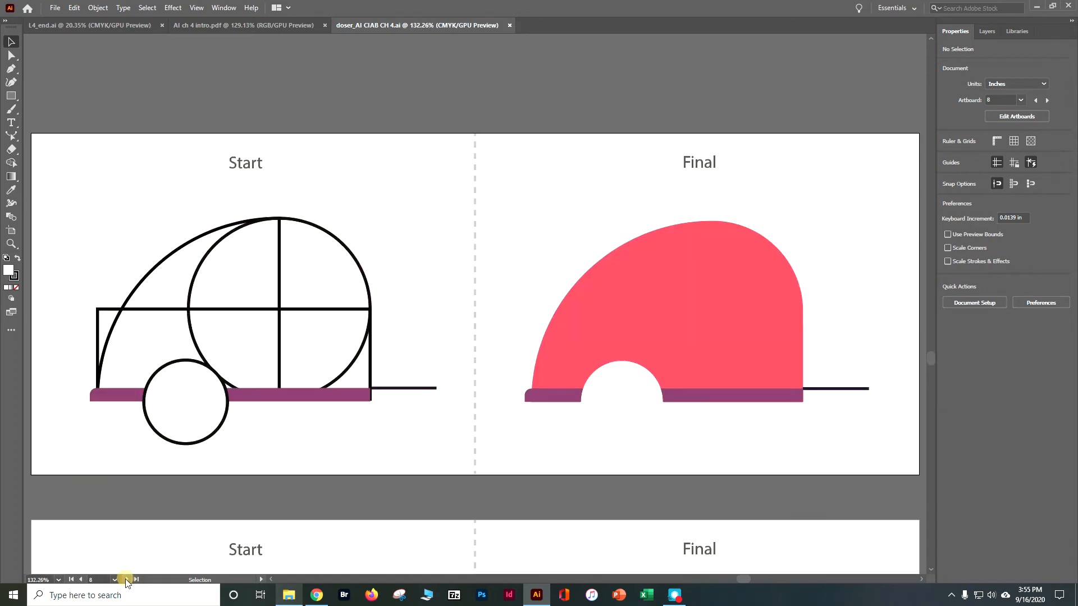
pyautogui.click(127, 579)
pyautogui.click(126, 579)
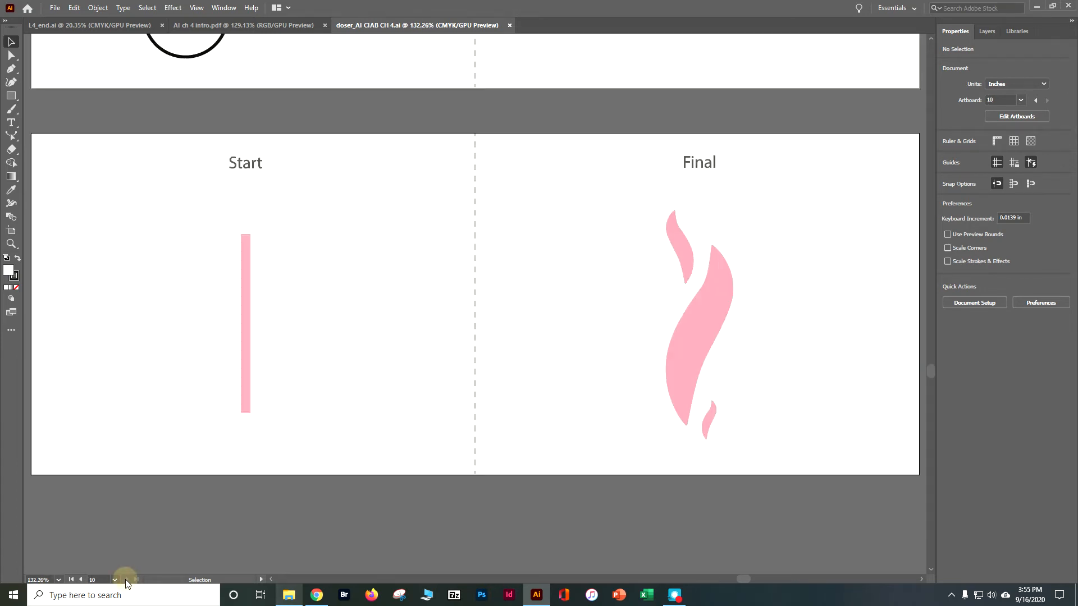
pyautogui.click(81, 579)
pyautogui.click(81, 579)
pyautogui.click(81, 579)
pyautogui.click(80, 579)
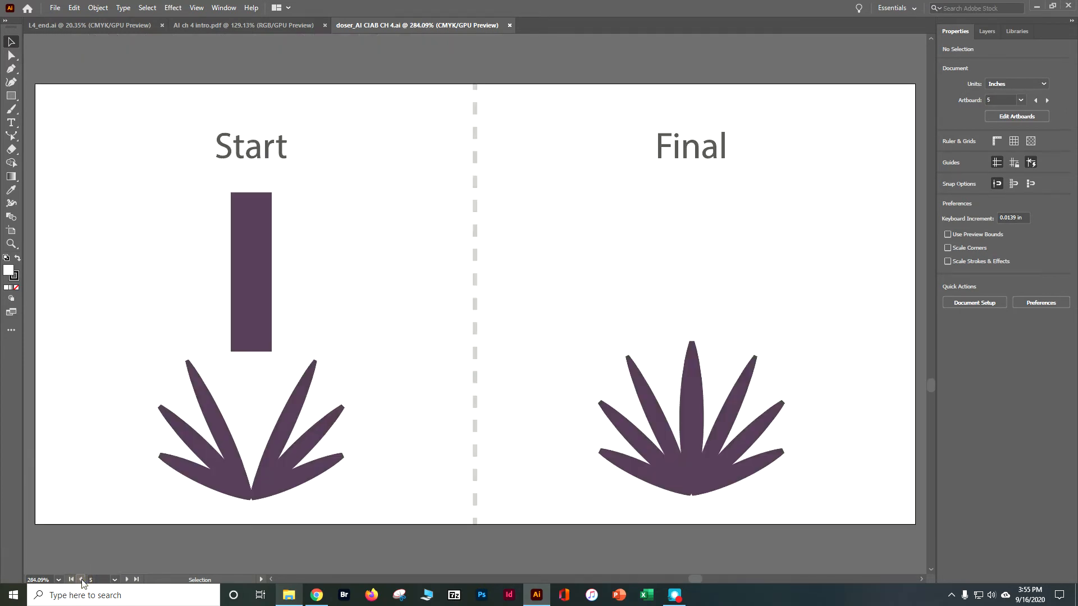
pyautogui.click(81, 579)
pyautogui.click(80, 579)
pyautogui.click(80, 579)
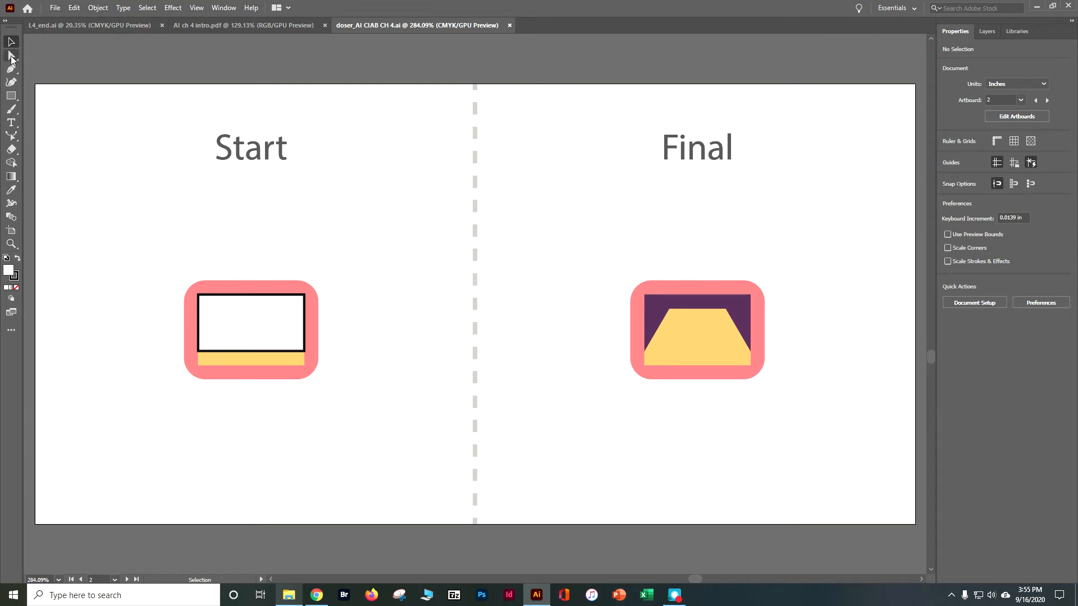
# Cut the white rectangle's path with the Scissors tool on its lower edge, near the lower-left corner.
pyautogui.click(215, 297)
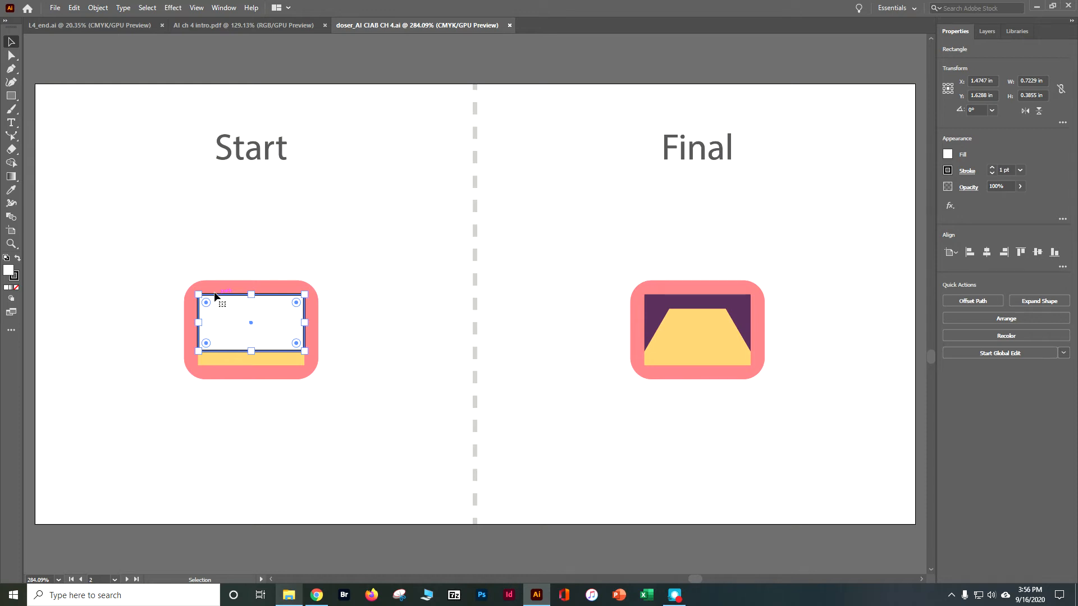
pyautogui.hotkey('ctrl', '=')
pyautogui.hotkey('ctrl', '=')
pyautogui.hotkey('ctrl', '=')
pyautogui.hotkey('ctrl', '=')
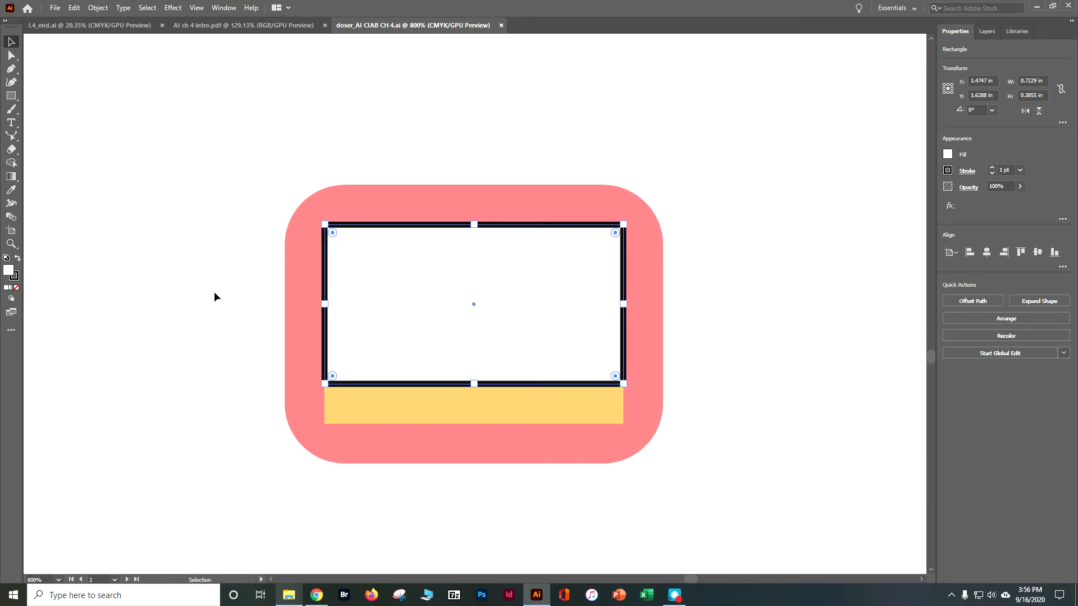
pyautogui.click(18, 152)
pyautogui.moveTo(18, 154); pyautogui.dragTo(39, 159)
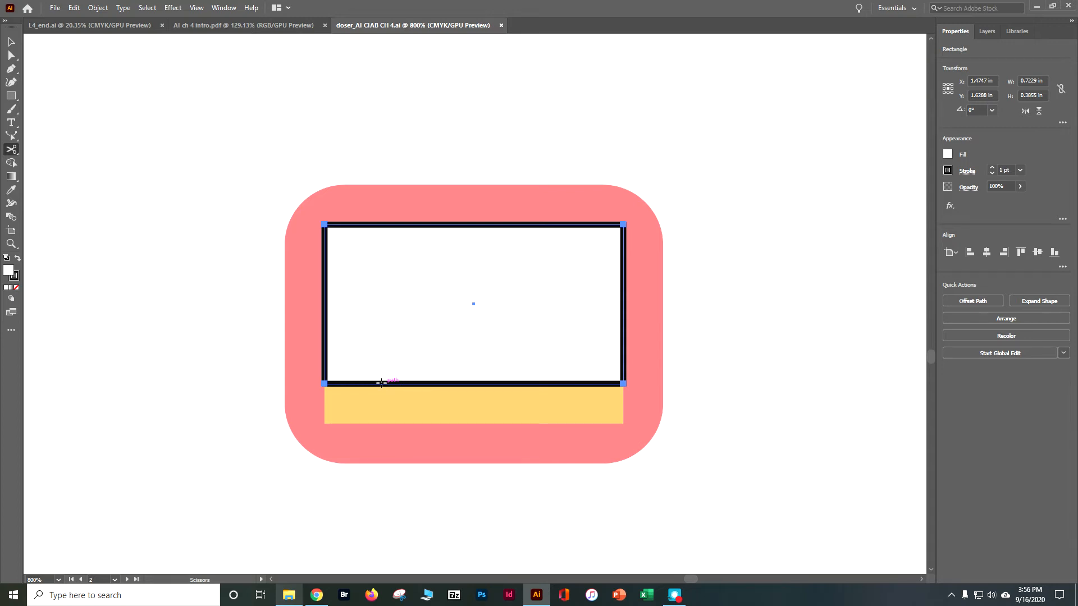
pyautogui.click(381, 383)
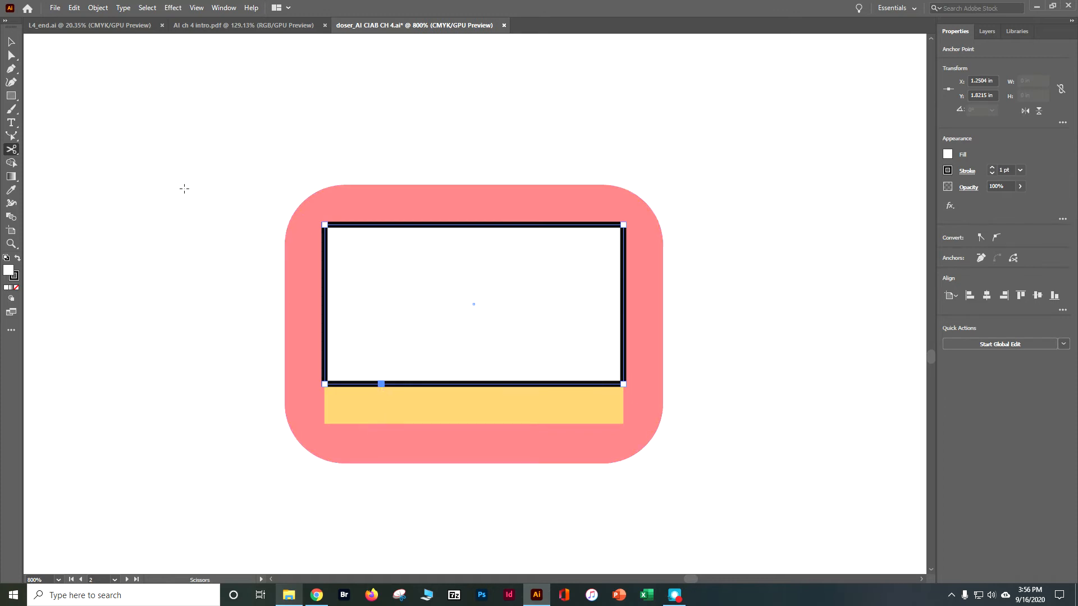
# Try to cut the rectangle's lower edge again with the Scissors tool around the existing cut point.
pyautogui.click(12, 42)
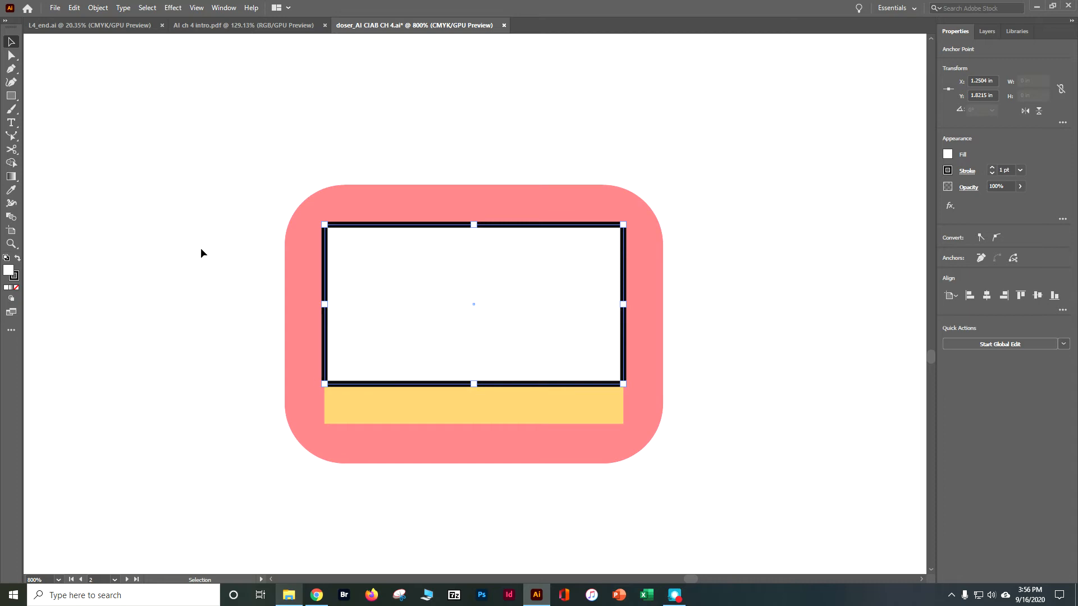
pyautogui.click(11, 149)
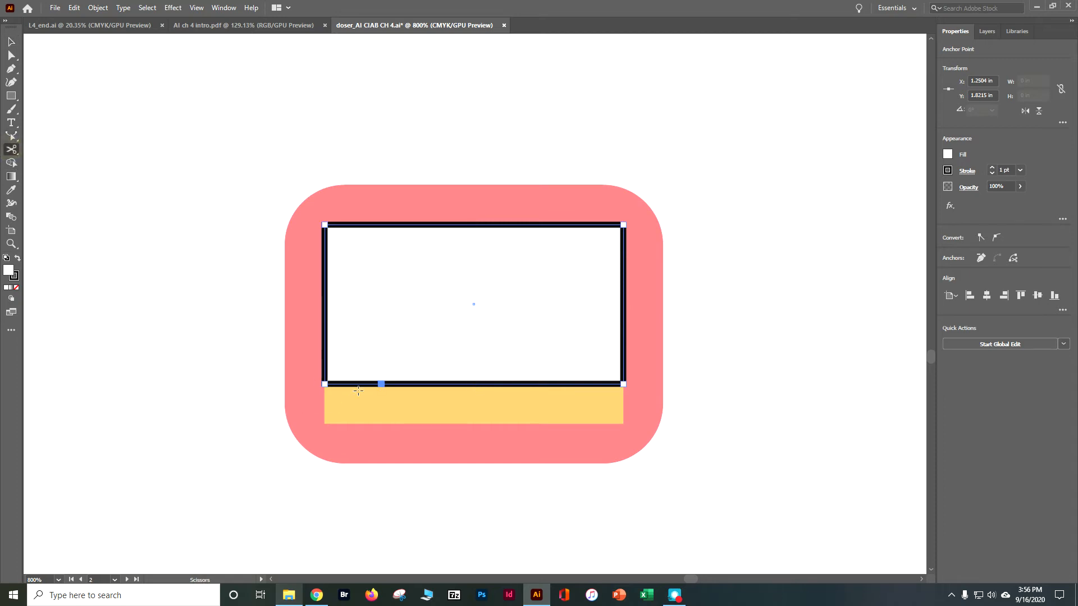
pyautogui.click(381, 384)
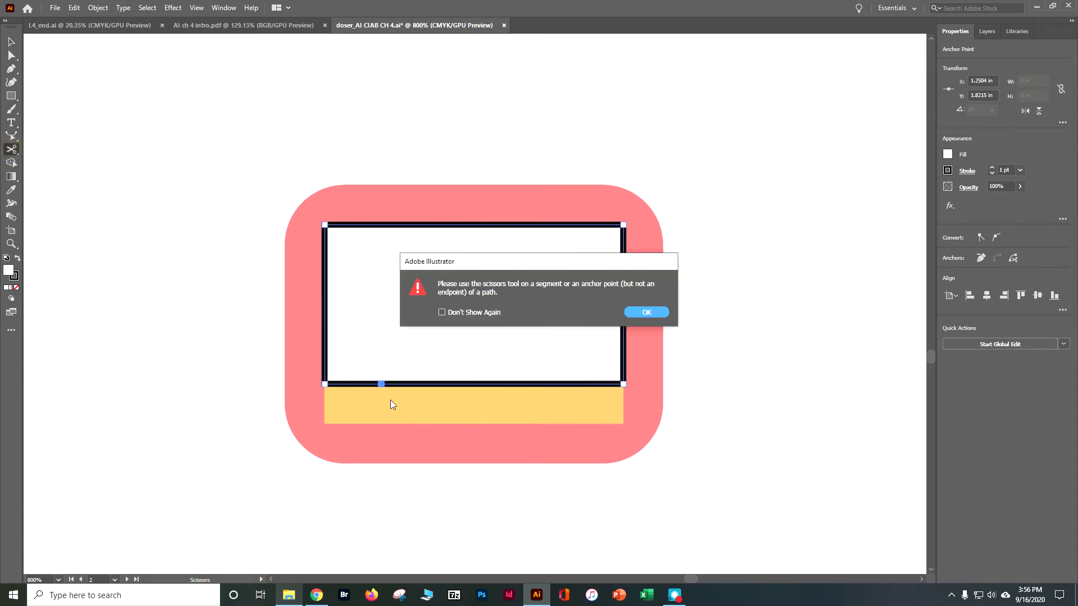
pyautogui.click(643, 316)
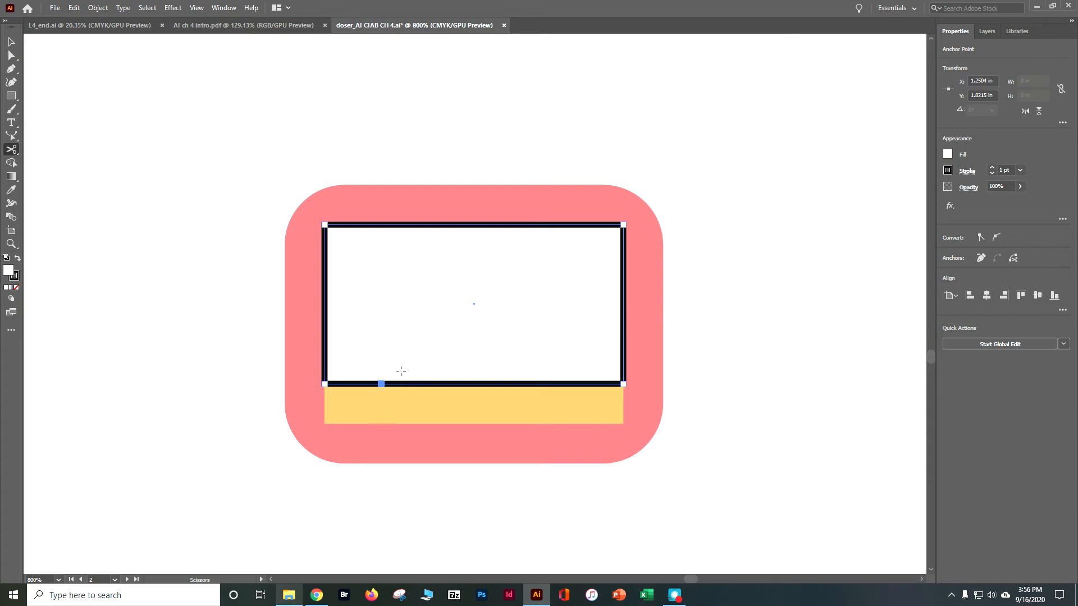
pyautogui.click(399, 393)
pyautogui.click(652, 313)
# Move the two cut endpoints up inside the rectangle with Direct Selection, level with each other, to shape a trapezoid opening over the yellow.
pyautogui.click(11, 58)
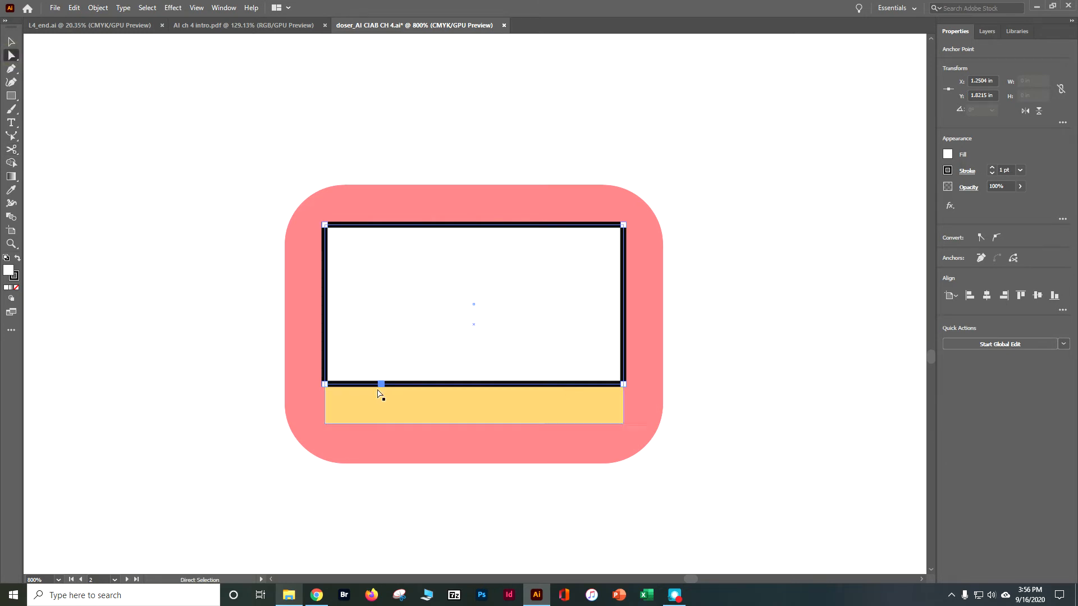
pyautogui.moveTo(382, 385); pyautogui.dragTo(378, 271)
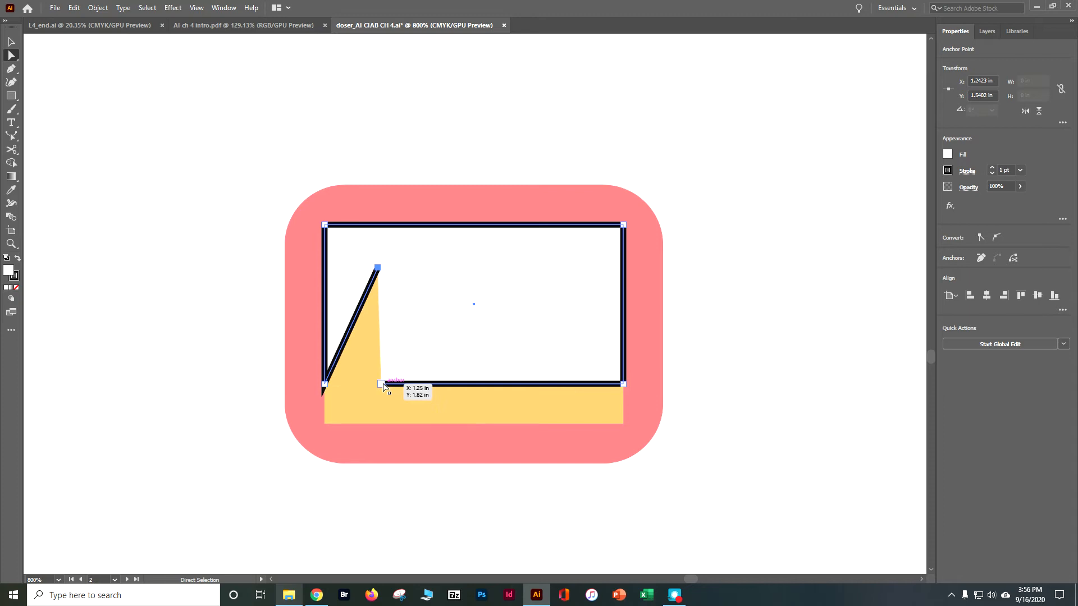
pyautogui.moveTo(383, 384); pyautogui.dragTo(556, 273)
pyautogui.moveTo(378, 268)
pyautogui.mouseDown()
pyautogui.moveTo(405, 284)
pyautogui.moveTo(409, 274)
pyautogui.mouseUp()
pyautogui.moveTo(554, 275); pyautogui.dragTo(539, 274)
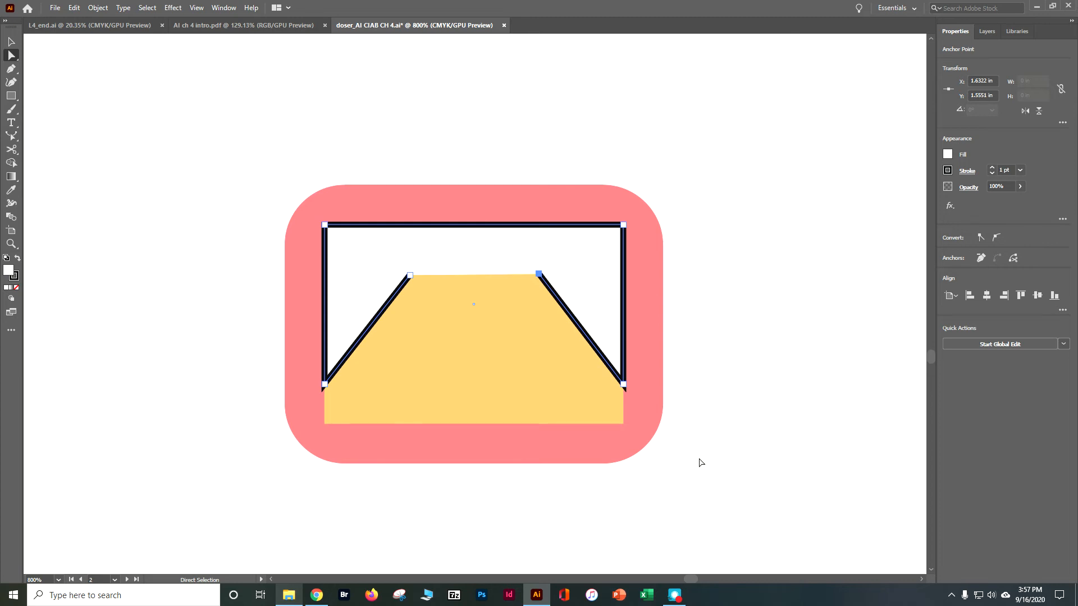
# Select the open path and join its two endpoints with a segment across the top of the yellow trapezoid.
pyautogui.click(14, 45)
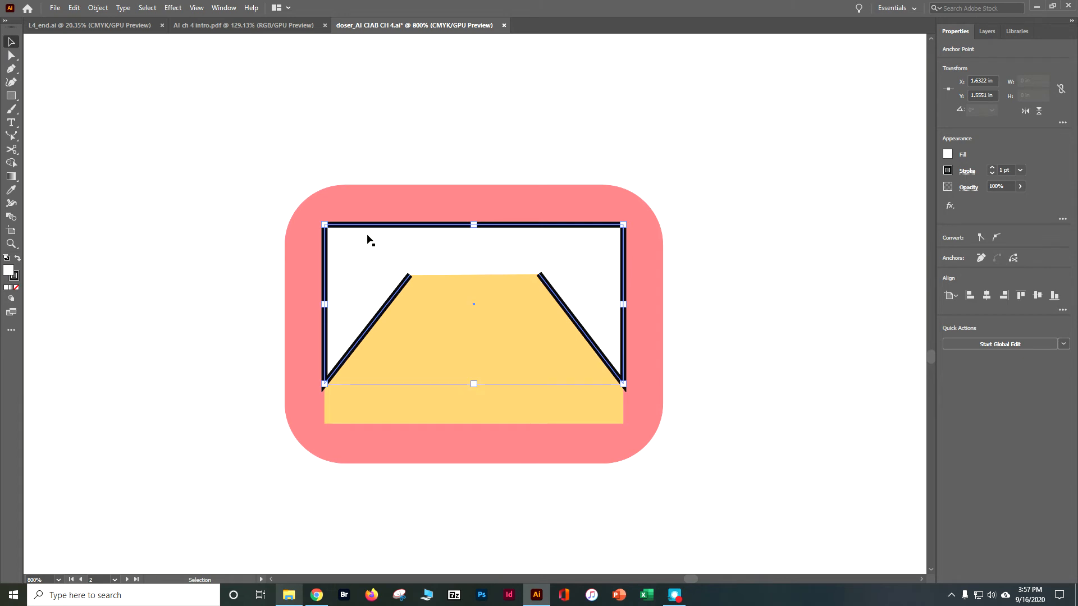
pyautogui.click(622, 248)
pyautogui.click(1036, 302)
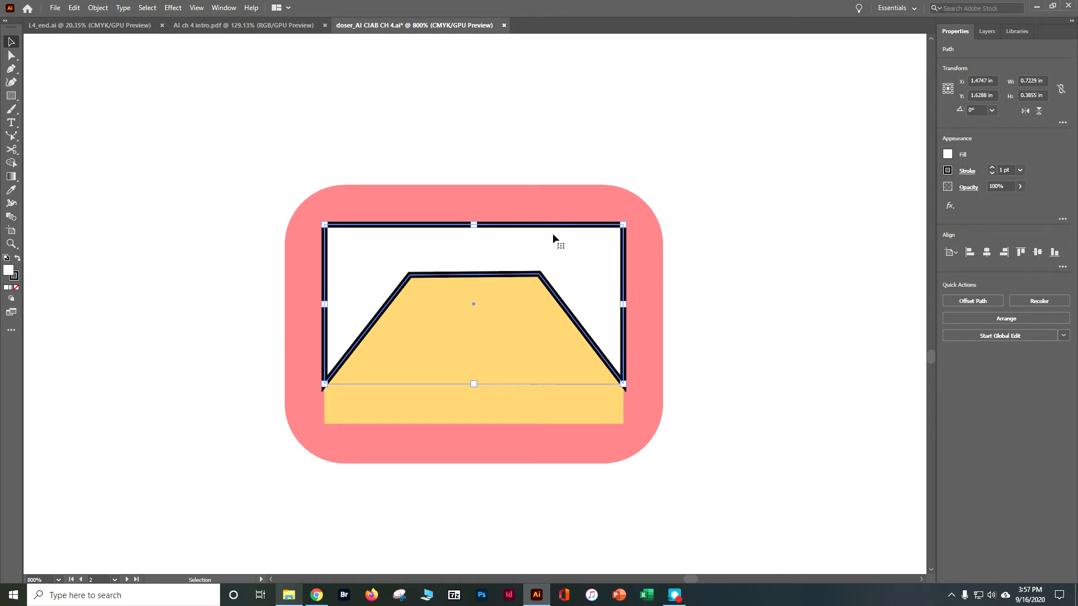
# Fill the joined shape with the dark purple swatch and set its stroke to none.
pyautogui.click(947, 154)
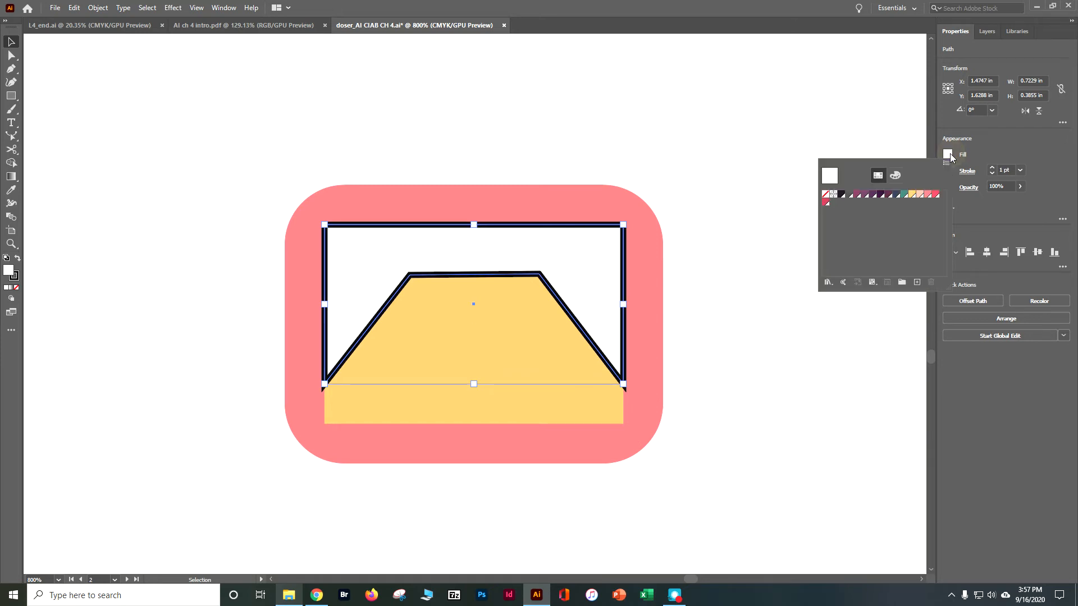
pyautogui.click(873, 194)
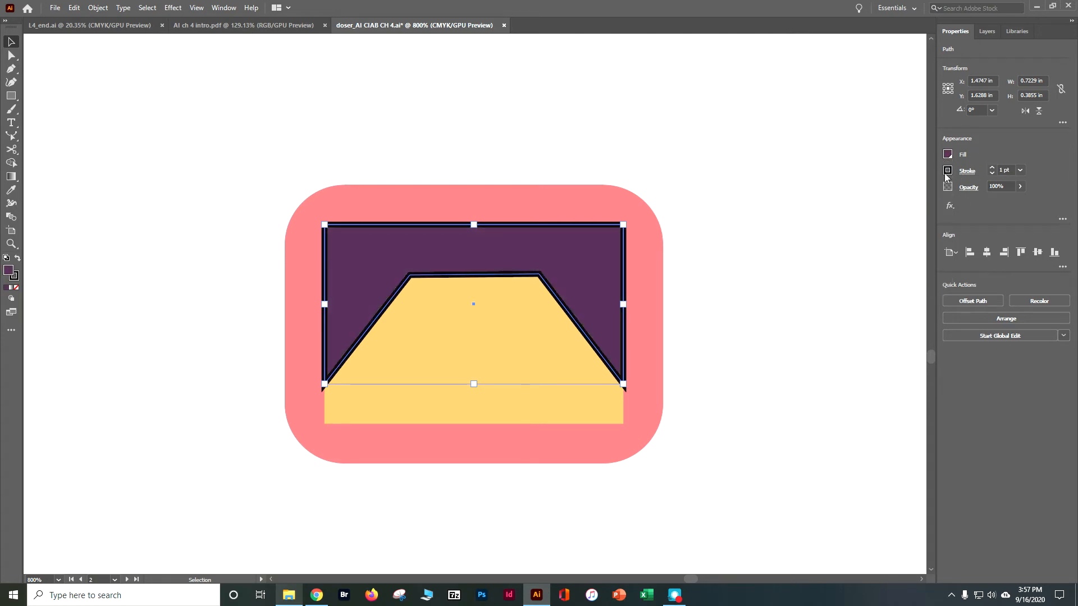
pyautogui.click(947, 171)
pyautogui.click(825, 211)
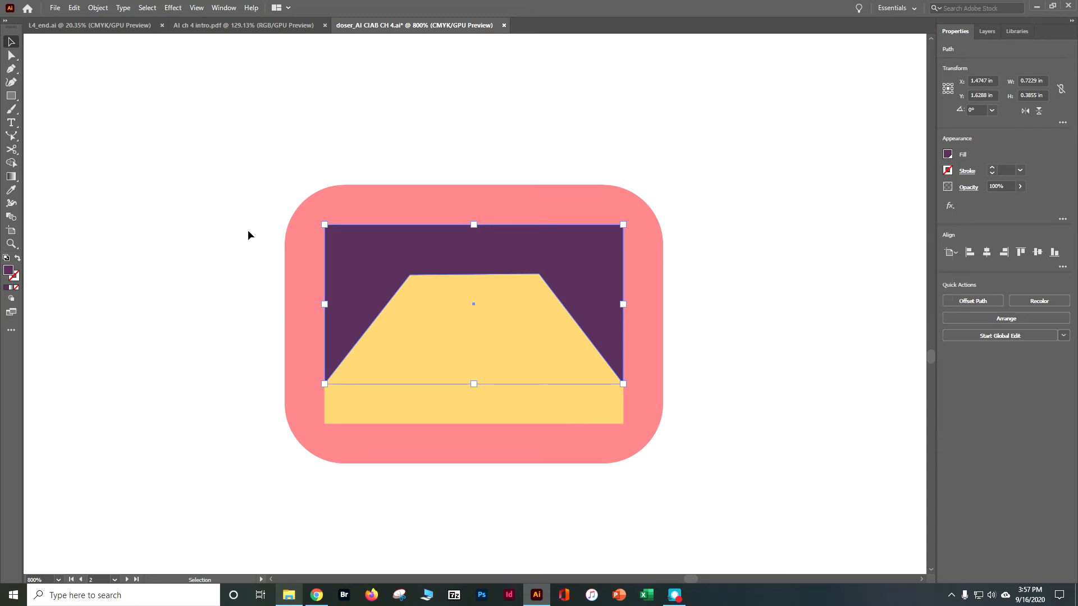
# Group the pink frame, the purple shape and the yellow shape, and save the document.
pyautogui.moveTo(135, 132); pyautogui.dragTo(789, 478)
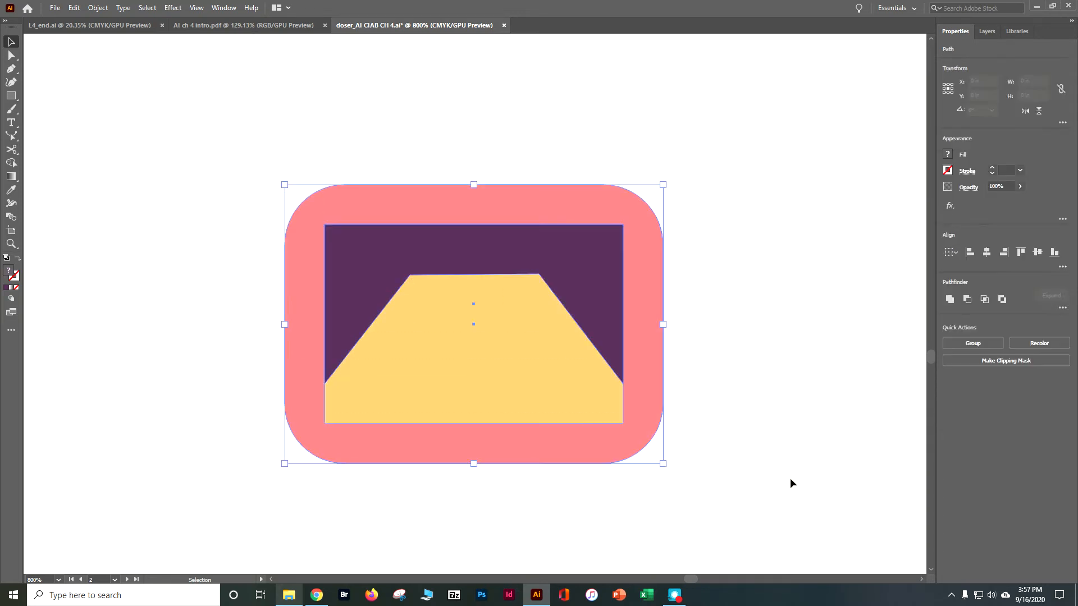
pyautogui.click(972, 343)
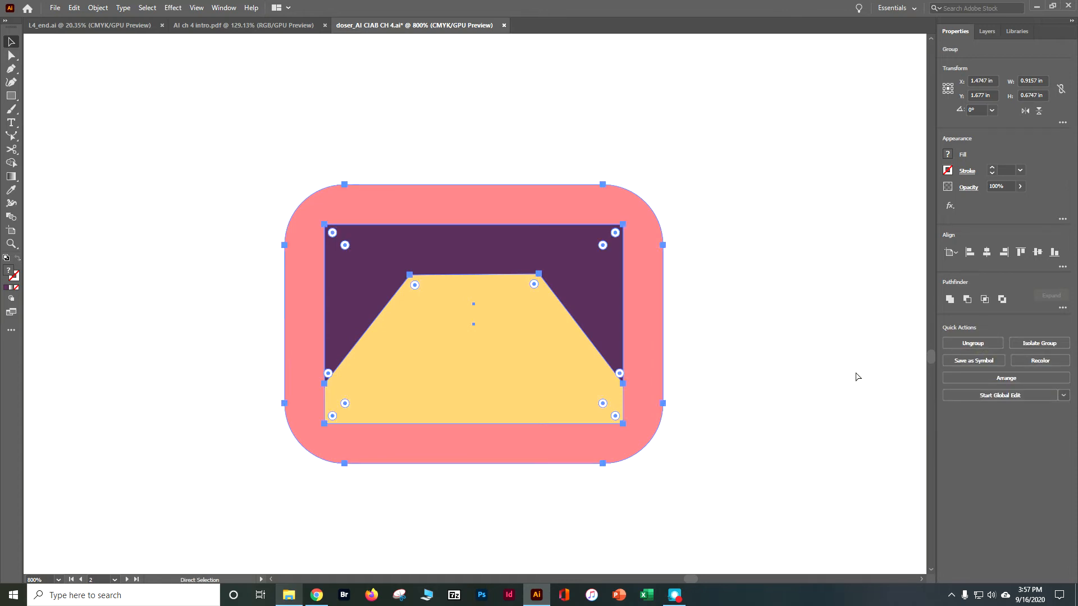
pyautogui.hotkey('ctrl', 's')
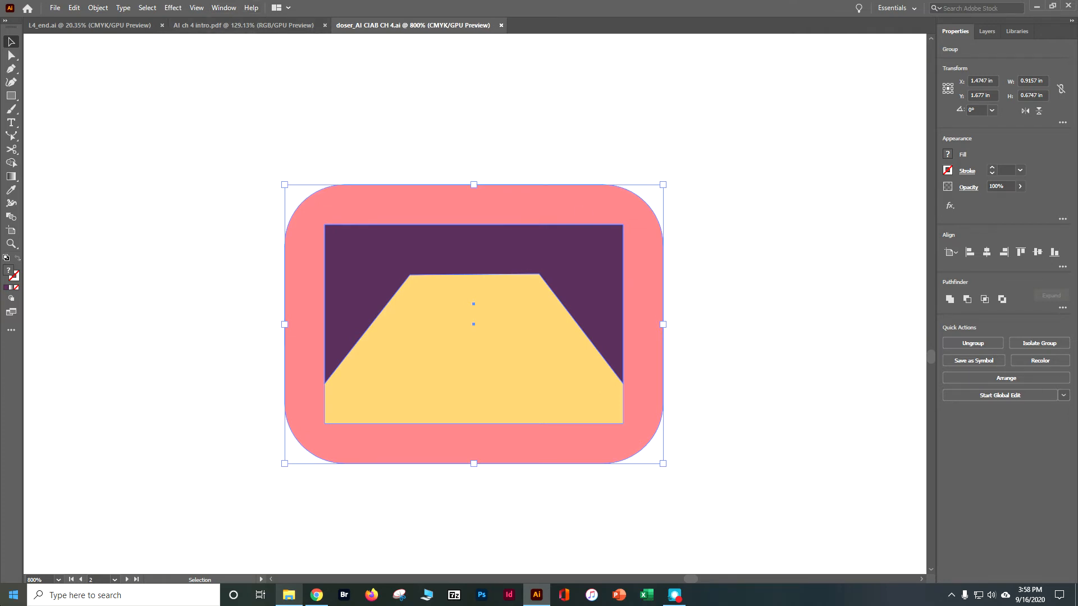
# Go to artboard 3 and switch to the Knife tool.
pyautogui.click(127, 580)
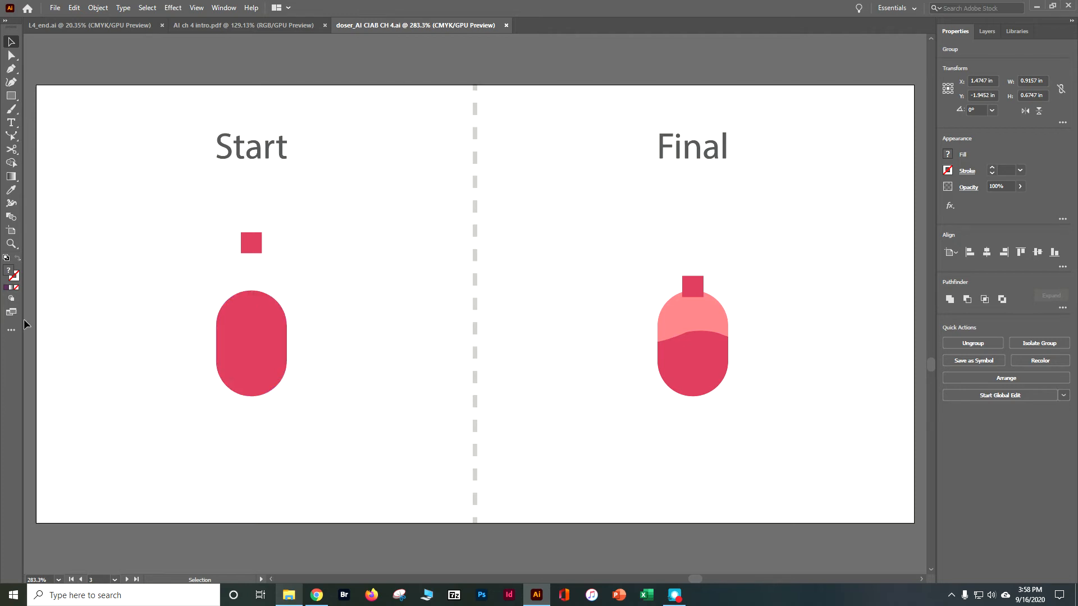
pyautogui.click(9, 332)
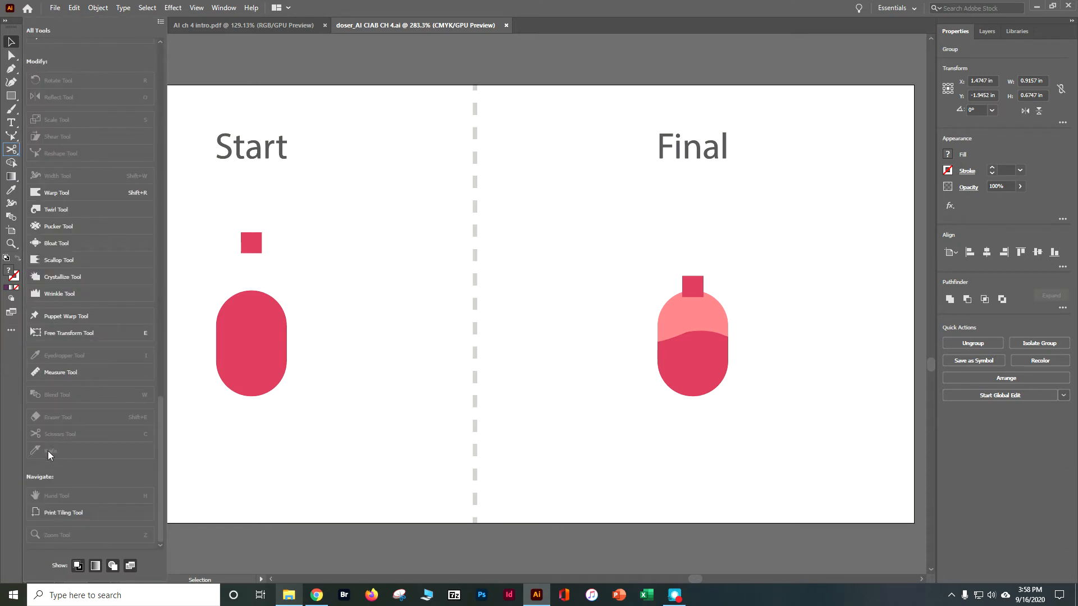
pyautogui.click(16, 154)
pyautogui.click(281, 54)
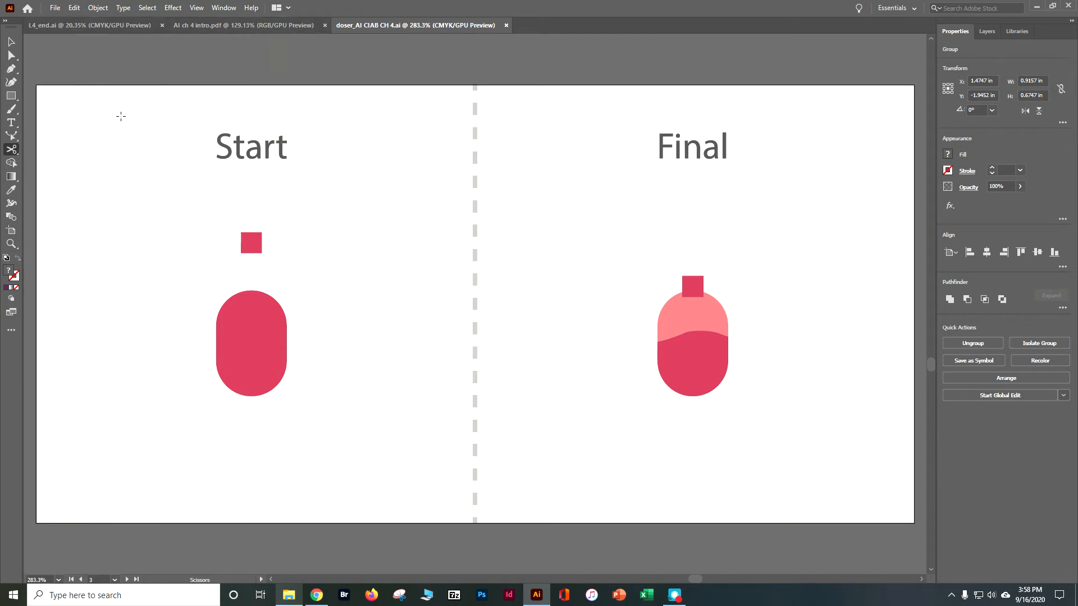
pyautogui.click(11, 149)
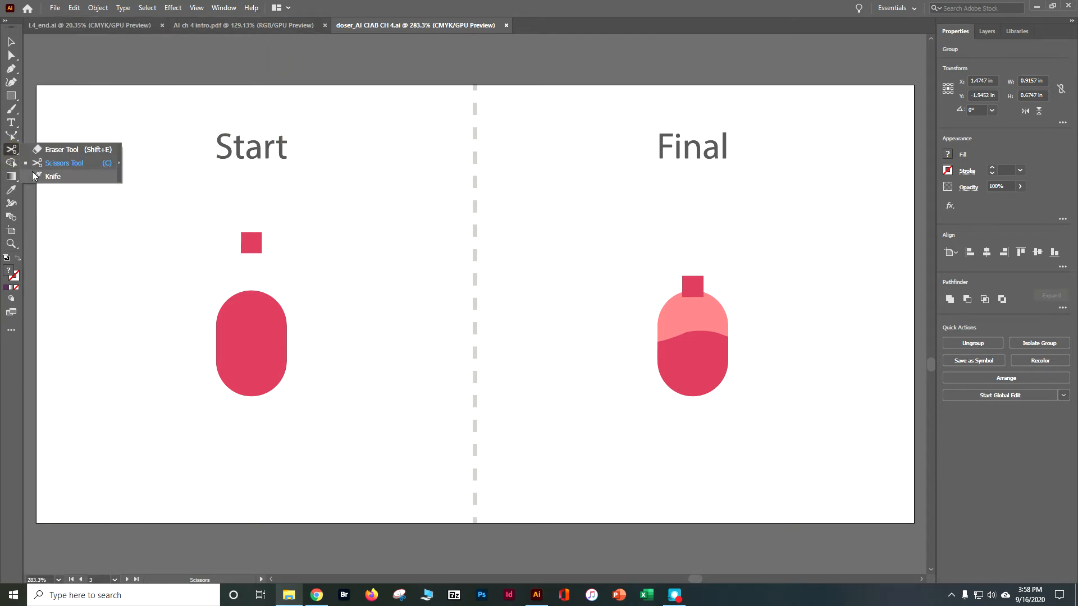
pyautogui.click(33, 177)
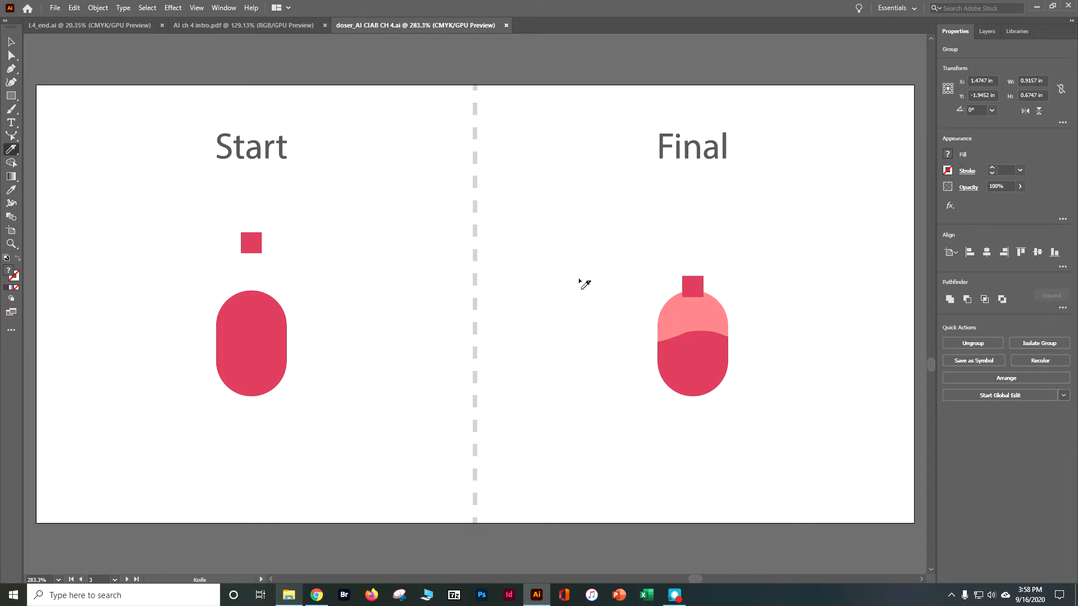
# Select the red rounded bottle shape on the Start side, cut a curved line across its upper part with the Knife, and deselect everything.
pyautogui.moveTo(195, 290)
pyautogui.mouseDown()
pyautogui.moveTo(217, 315)
pyautogui.moveTo(283, 307)
pyautogui.moveTo(315, 287)
pyautogui.moveTo(331, 347)
pyautogui.mouseUp()
pyautogui.click(11, 42)
pyautogui.click(268, 386)
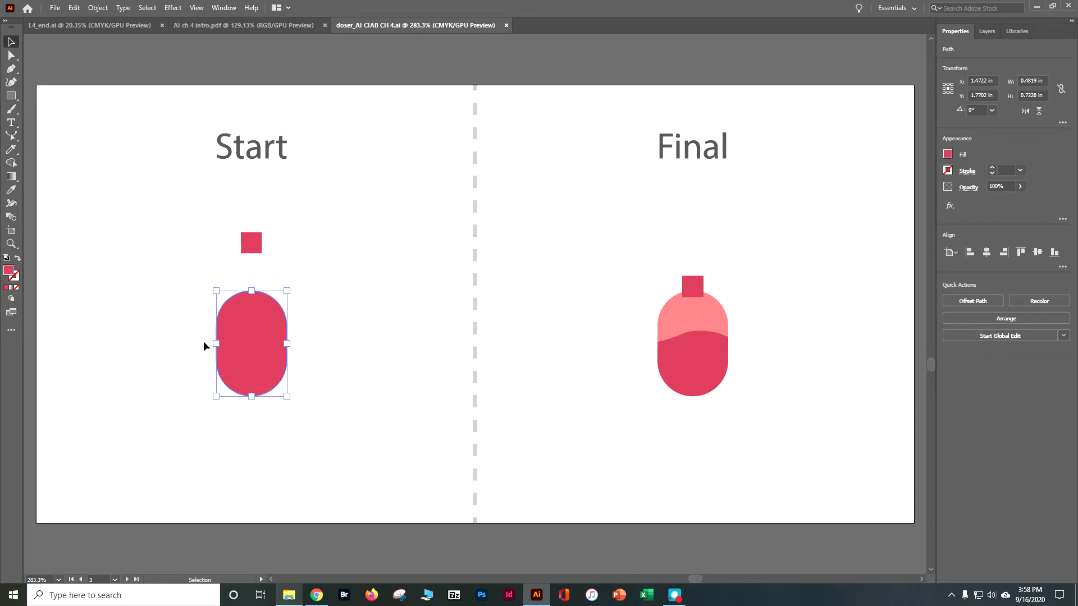
pyautogui.click(11, 149)
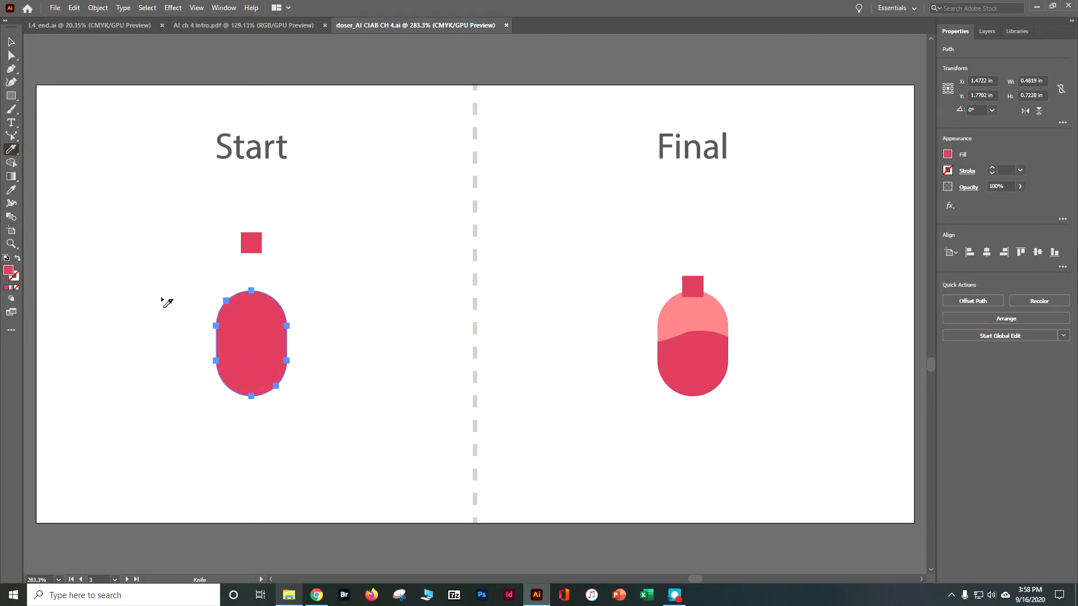
pyautogui.moveTo(200, 311)
pyautogui.mouseDown()
pyautogui.moveTo(237, 333)
pyautogui.moveTo(305, 307)
pyautogui.mouseUp()
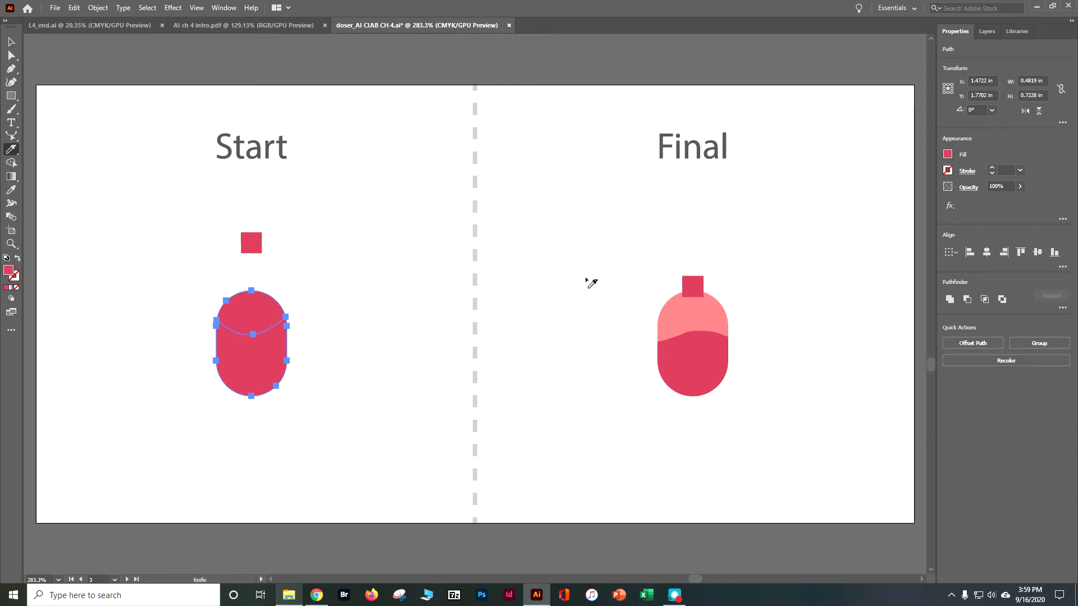
pyautogui.click(144, 8)
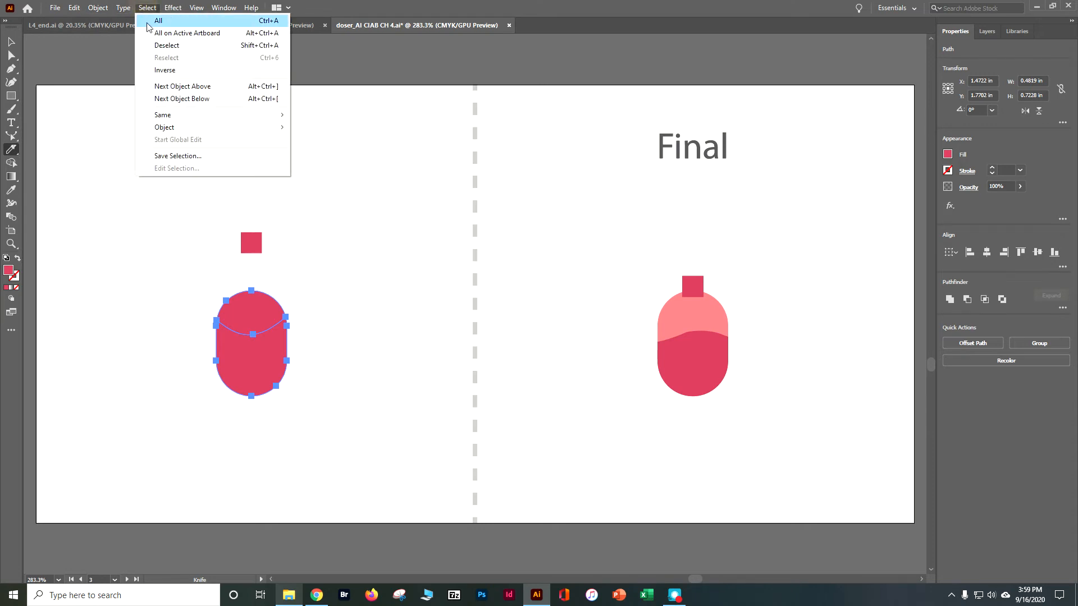
pyautogui.click(151, 47)
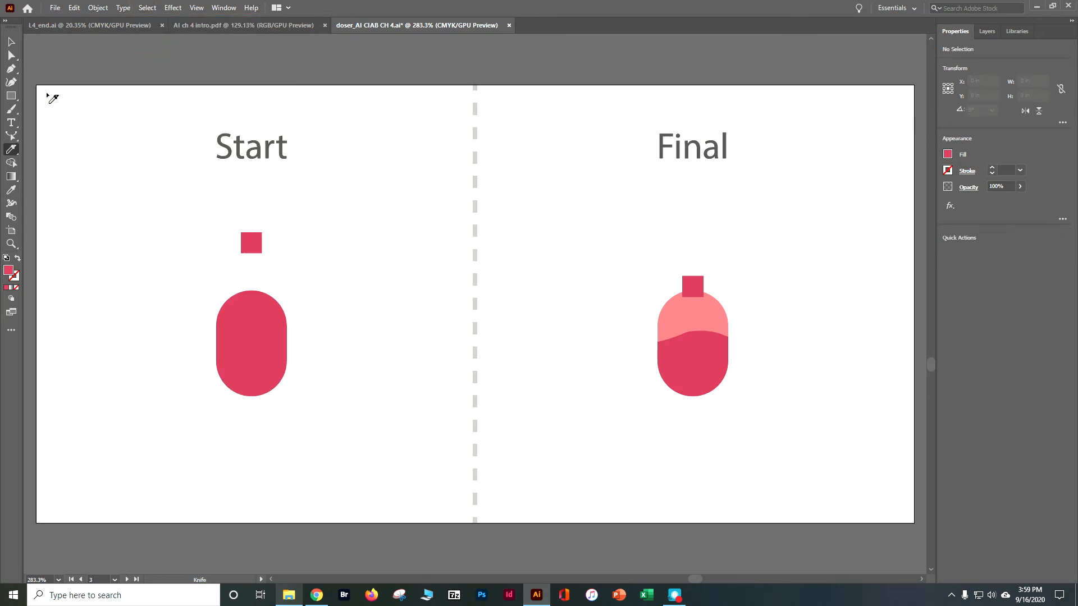
# Select the upper piece of the cut bottle shape on the Start side and fill it with the light pink swatch.
pyautogui.click(11, 41)
pyautogui.click(240, 309)
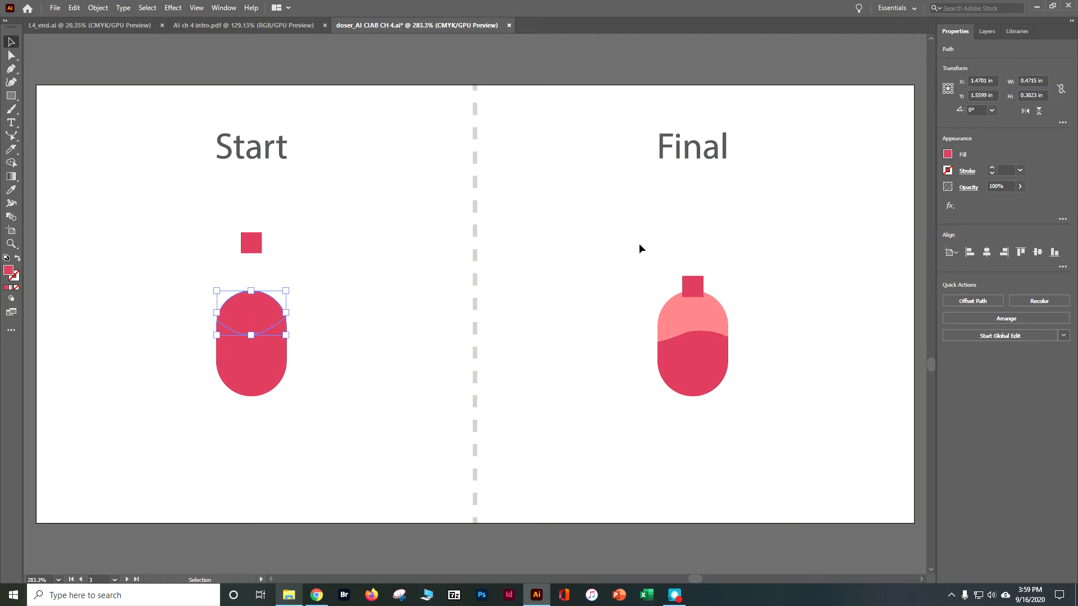
pyautogui.click(947, 154)
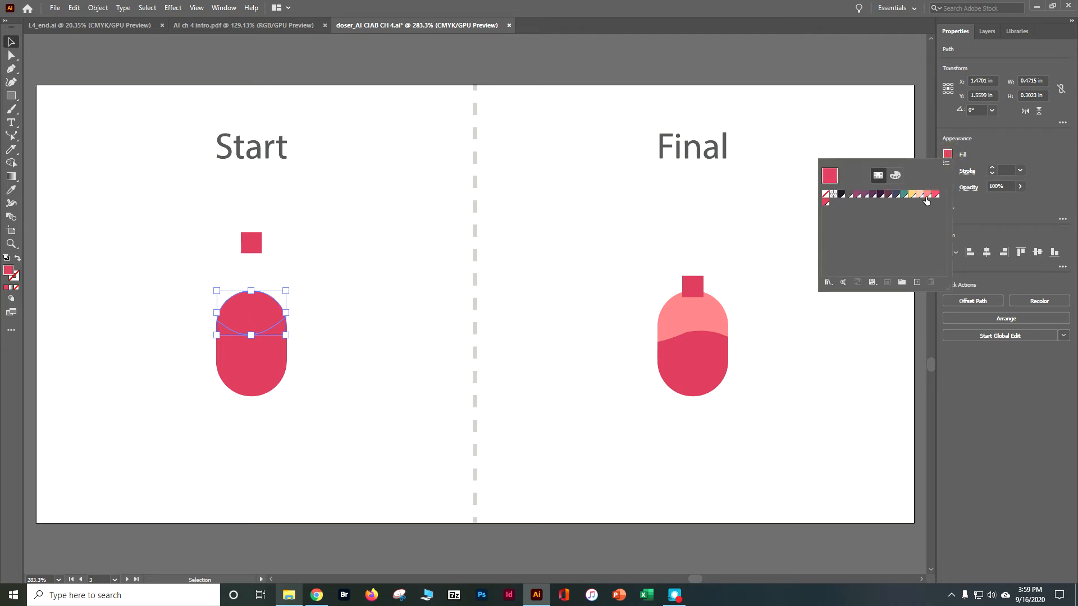
pyautogui.click(927, 196)
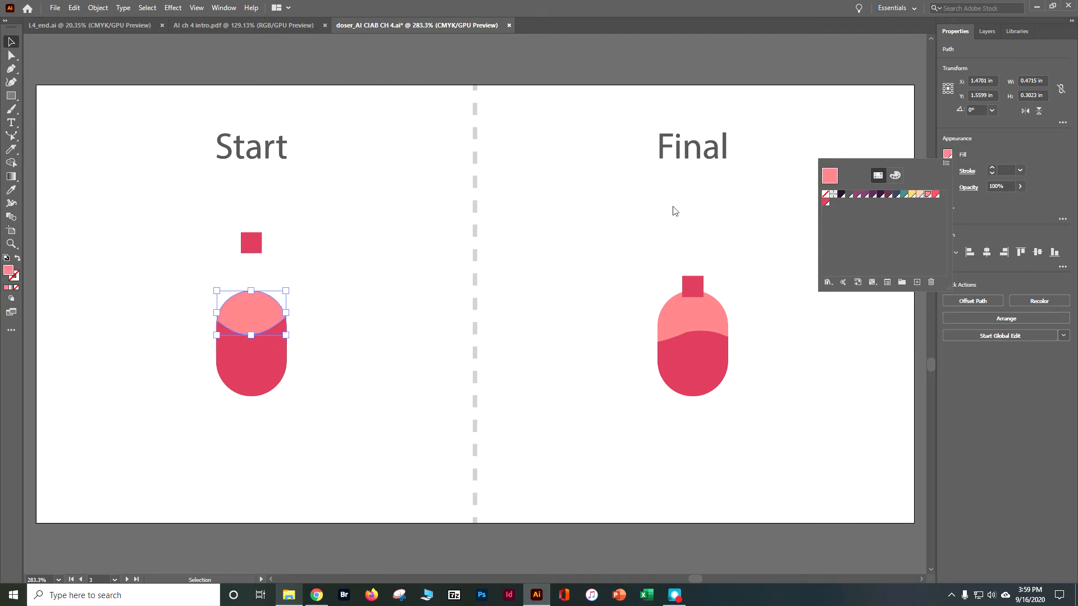
pyautogui.press('Escape')
# Move the small red square down onto the top of the Start bottle as its cap, and deselect it.
pyautogui.click(200, 226)
pyautogui.moveTo(254, 242); pyautogui.dragTo(252, 284)
pyautogui.click(361, 308)
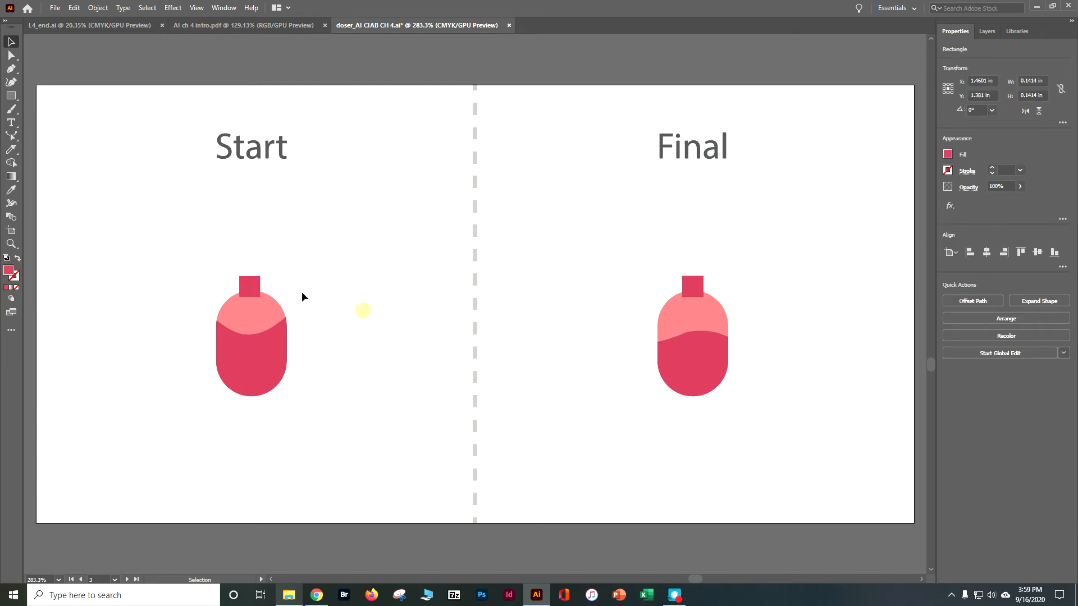
# Group the cap and both bottle pieces on the Start side, deselect them, and save the document.
pyautogui.moveTo(103, 212); pyautogui.dragTo(288, 428)
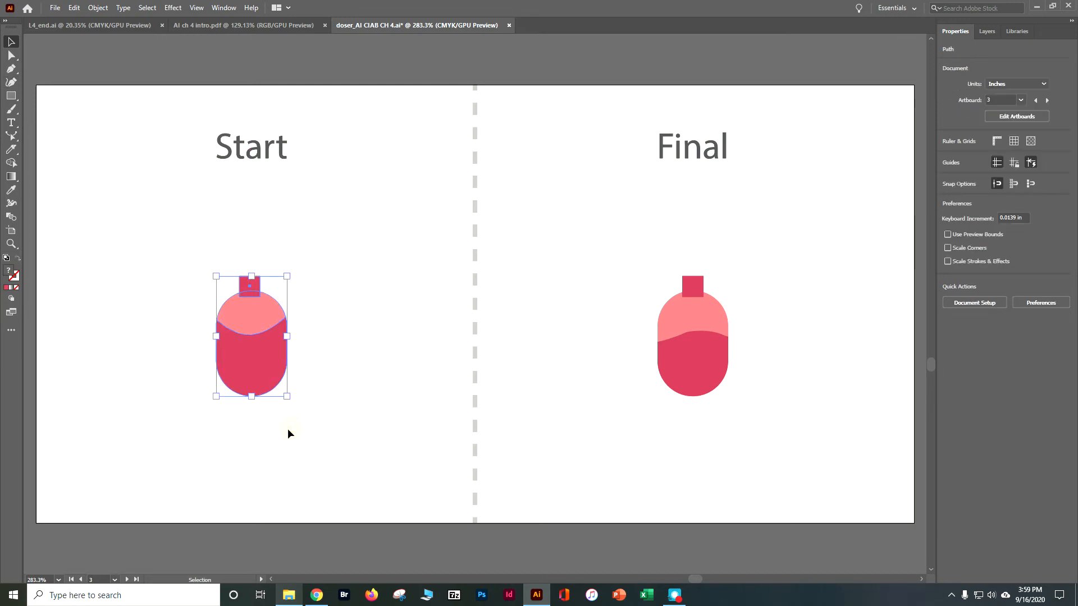
pyautogui.click(1002, 343)
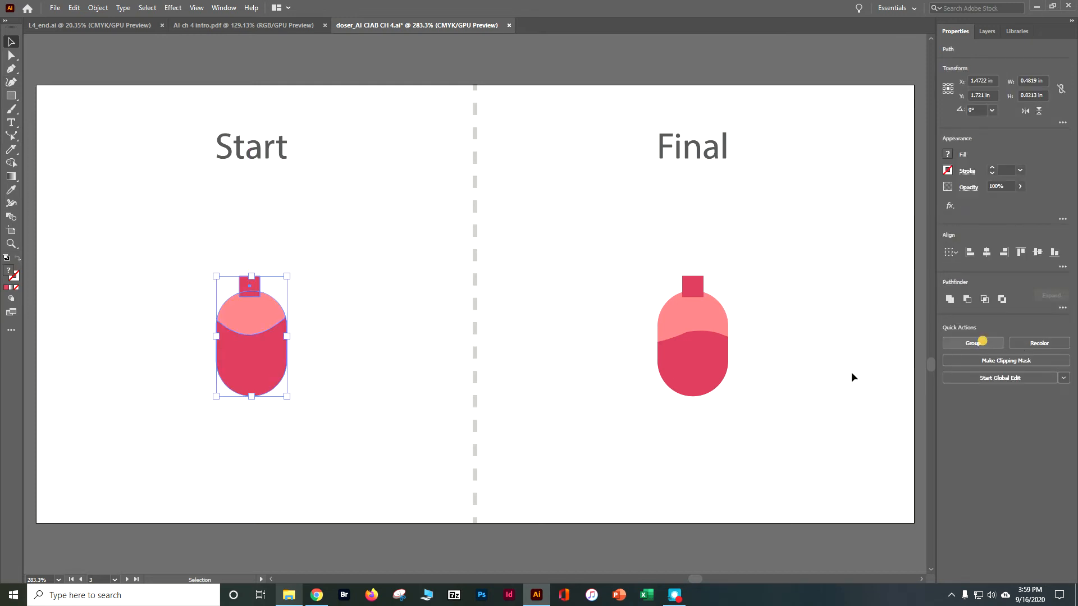
pyautogui.click(451, 385)
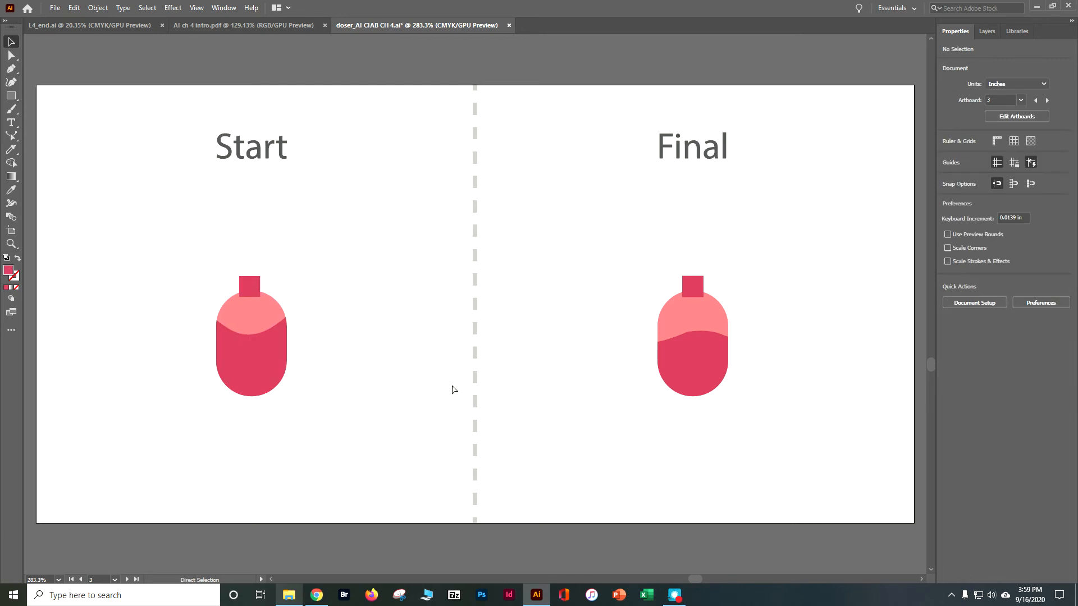
pyautogui.hotkey('ctrl', 's')
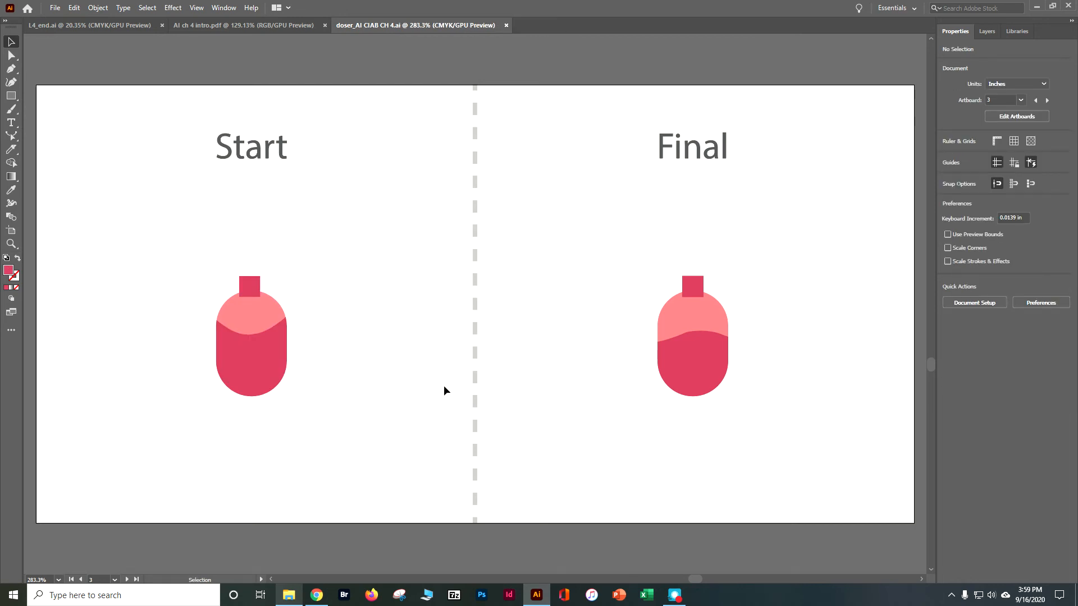
# Go to artboard 4, select the light pink triangle on the front of the Start tent, and switch to the Knife tool.
pyautogui.click(126, 580)
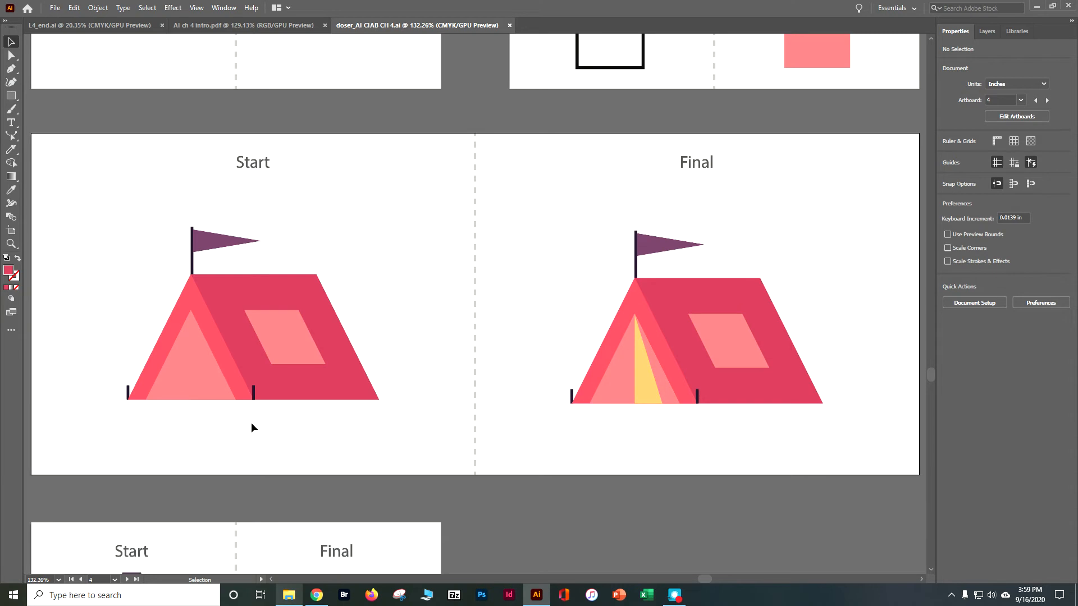
pyautogui.press('a')
pyautogui.hotkey('ctrl', '=')
pyautogui.hotkey('ctrl', '=')
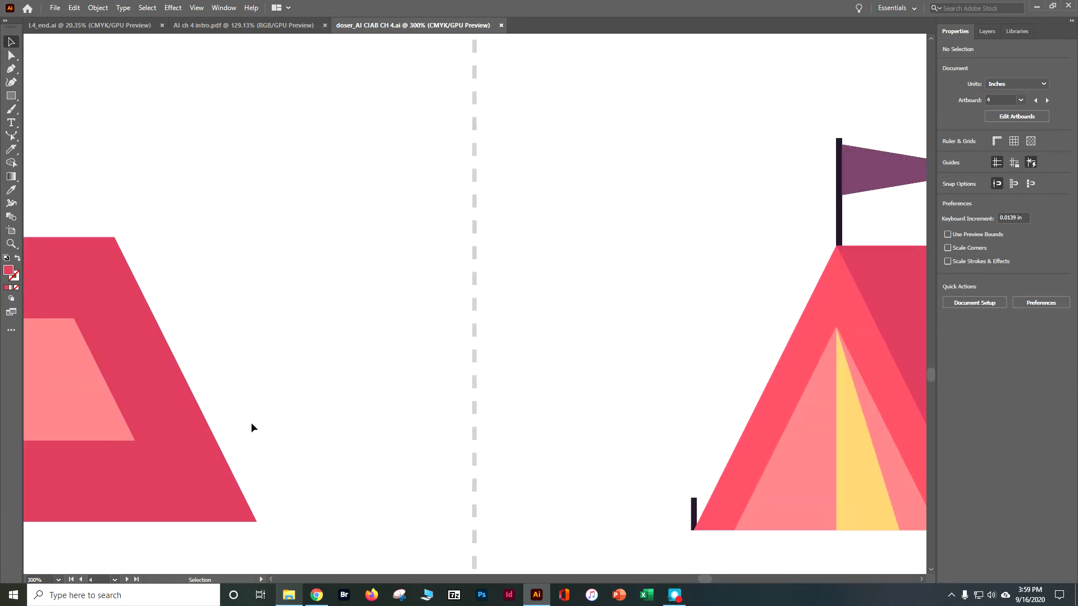
pyautogui.moveTo(107, 418); pyautogui.dragTo(646, 284)
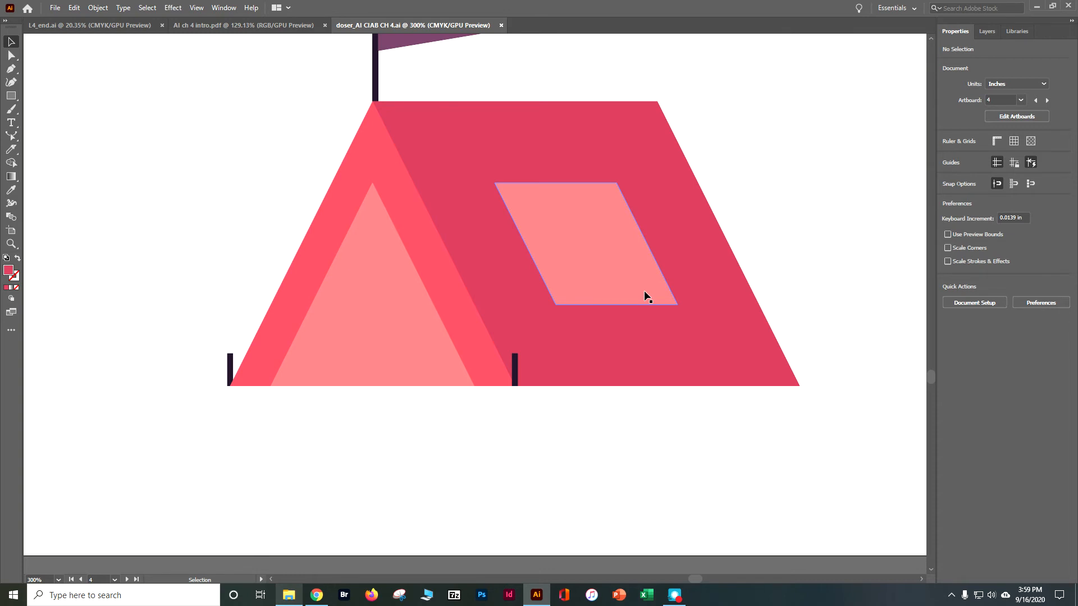
pyautogui.click(387, 266)
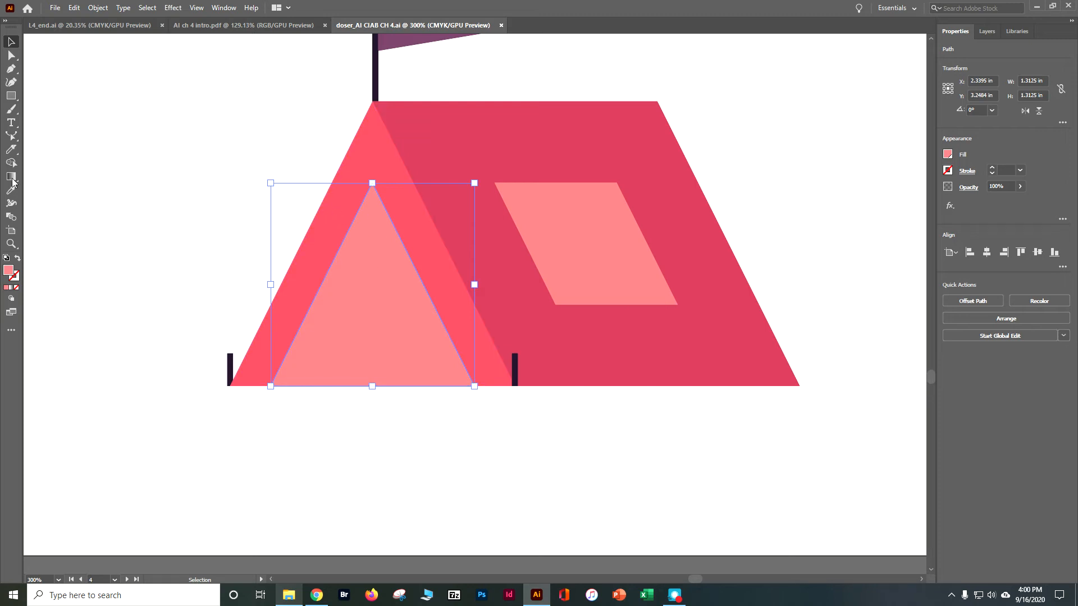
pyautogui.click(10, 151)
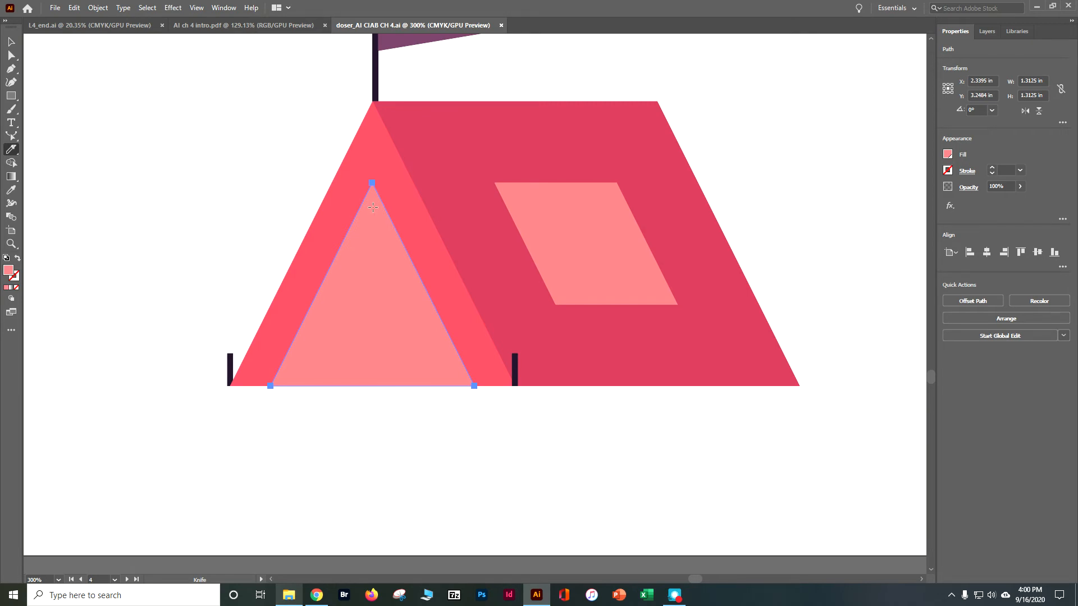
pyautogui.hotkey('ctrl', '+')
pyautogui.hotkey('ctrl', '+')
pyautogui.hotkey('ctrl', '+')
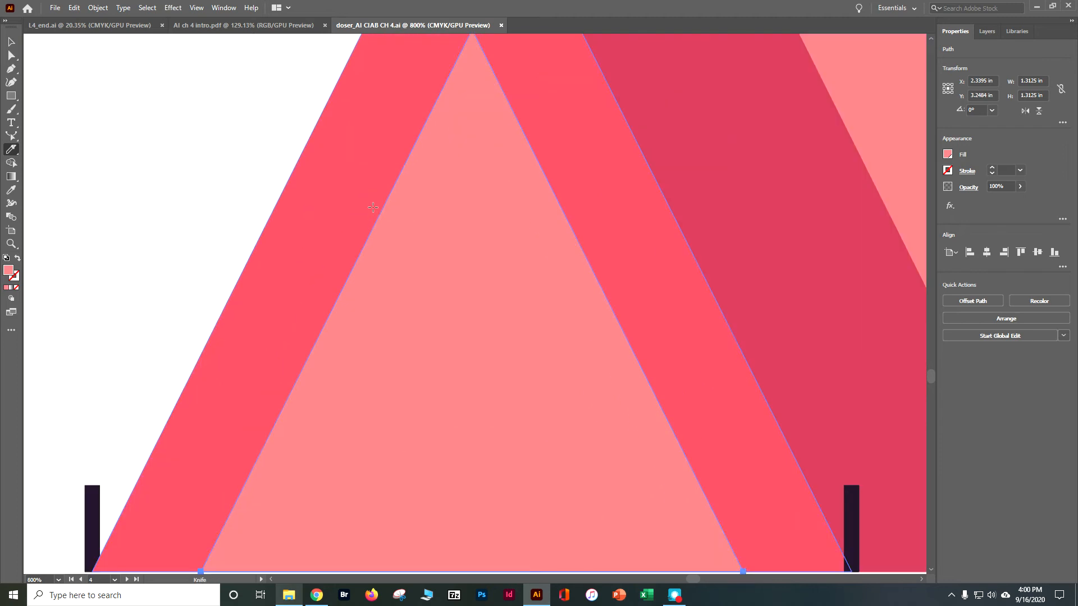
pyautogui.hotkey('ctrl', '-')
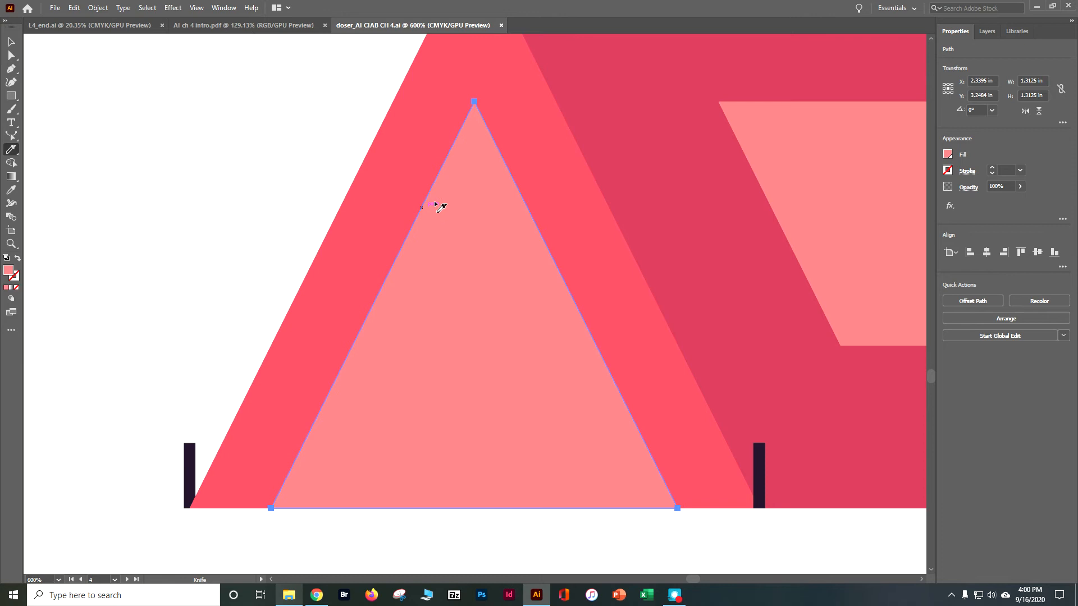
# Undo the last change, reselect the light pink triangle, and cut it with the Knife straight down from its apex to the middle of its base.
pyautogui.hotkey('ctrl', 'z')
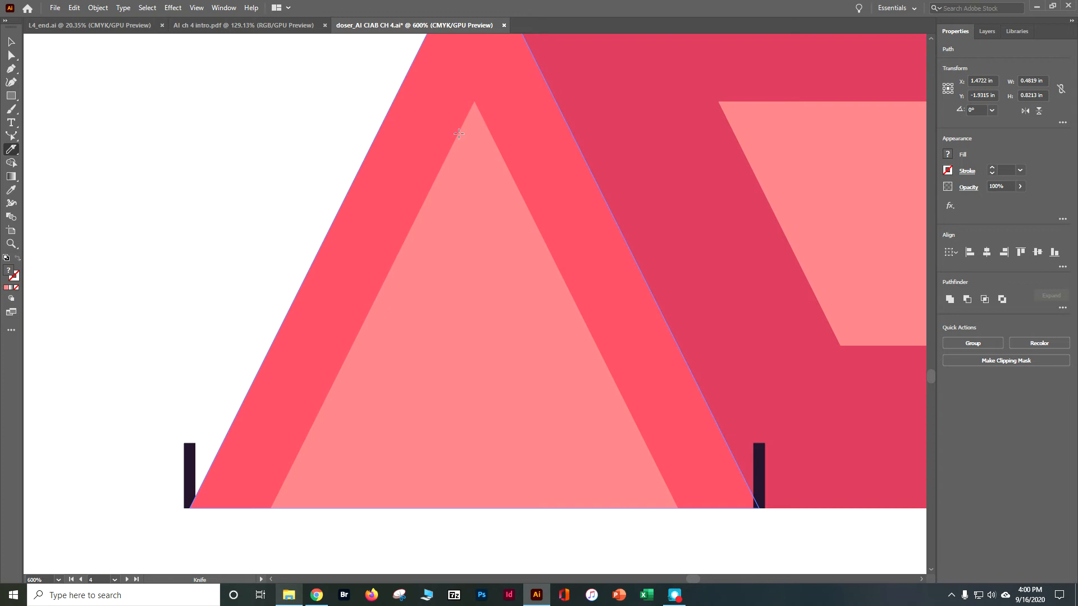
pyautogui.click(11, 41)
pyautogui.click(455, 208)
pyautogui.click(11, 149)
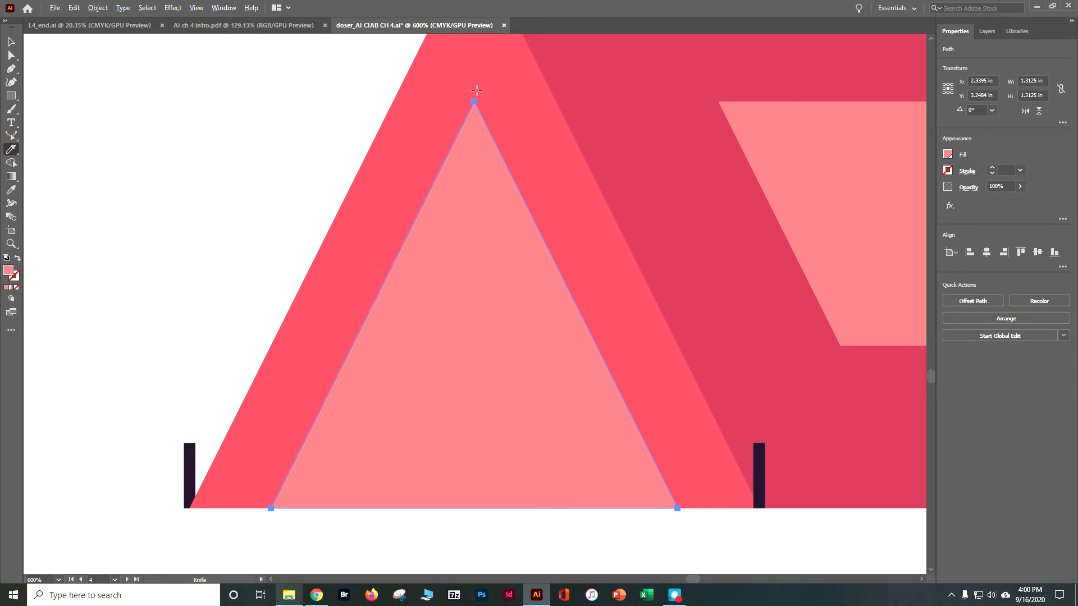
pyautogui.moveTo(474, 102); pyautogui.dragTo(479, 512)
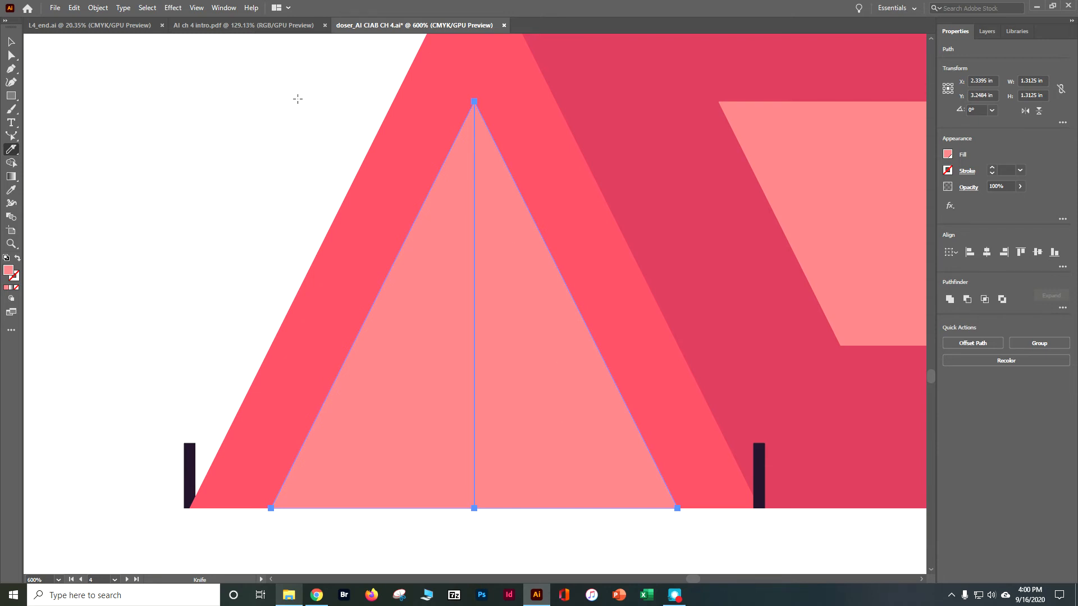
pyautogui.click(11, 42)
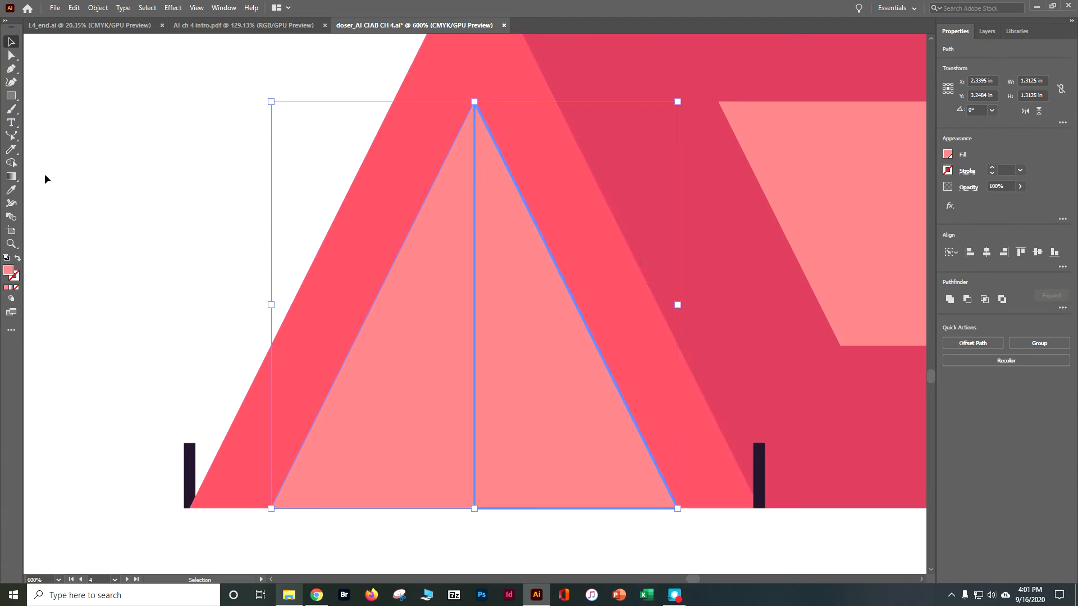
# Cut a diagonal line with the Knife from the triangle's apex to the middle of the right half of its base, and deselect everything.
pyautogui.click(11, 149)
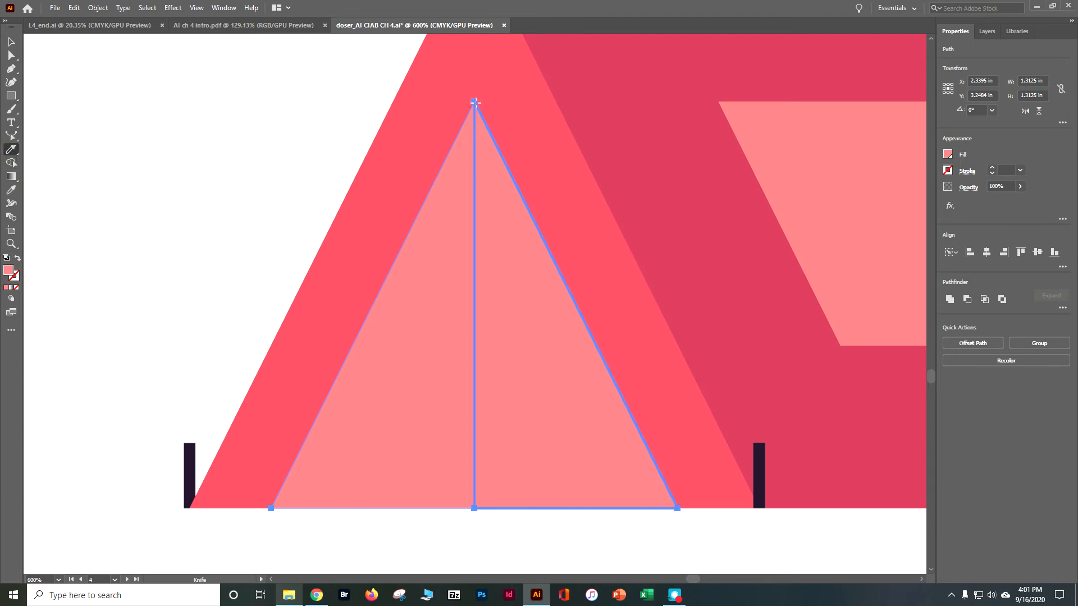
pyautogui.moveTo(475, 102); pyautogui.dragTo(483, 193)
pyautogui.moveTo(561, 449); pyautogui.dragTo(589, 511)
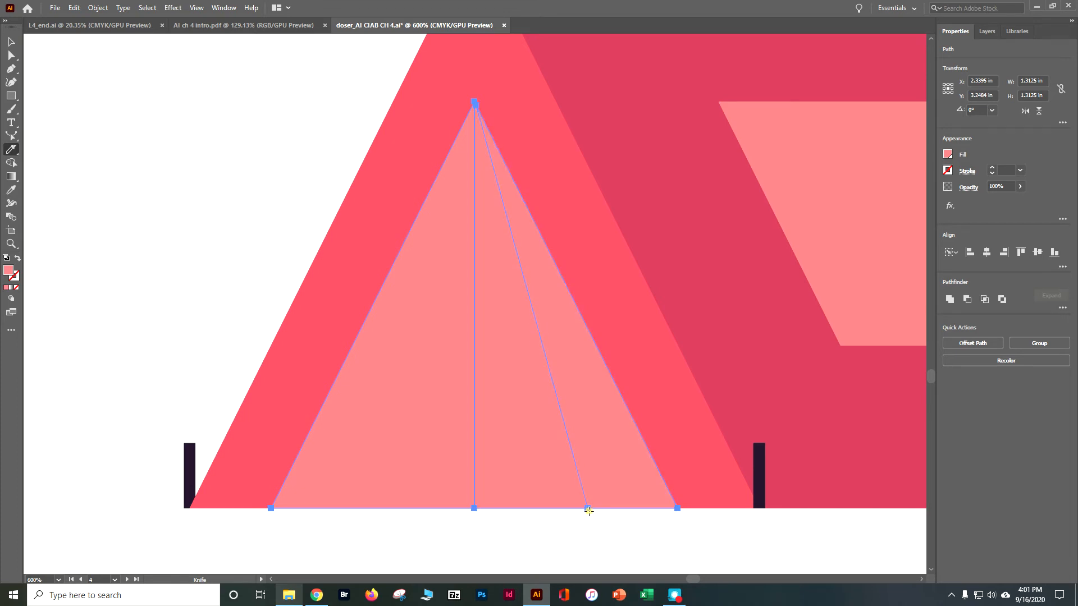
pyautogui.click(11, 42)
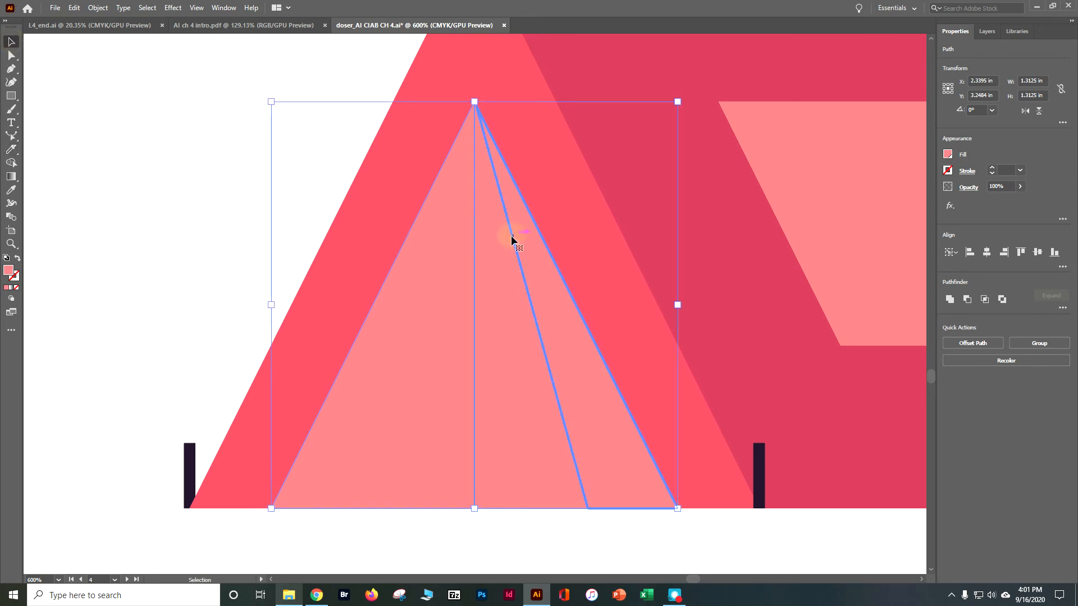
pyautogui.click(472, 244)
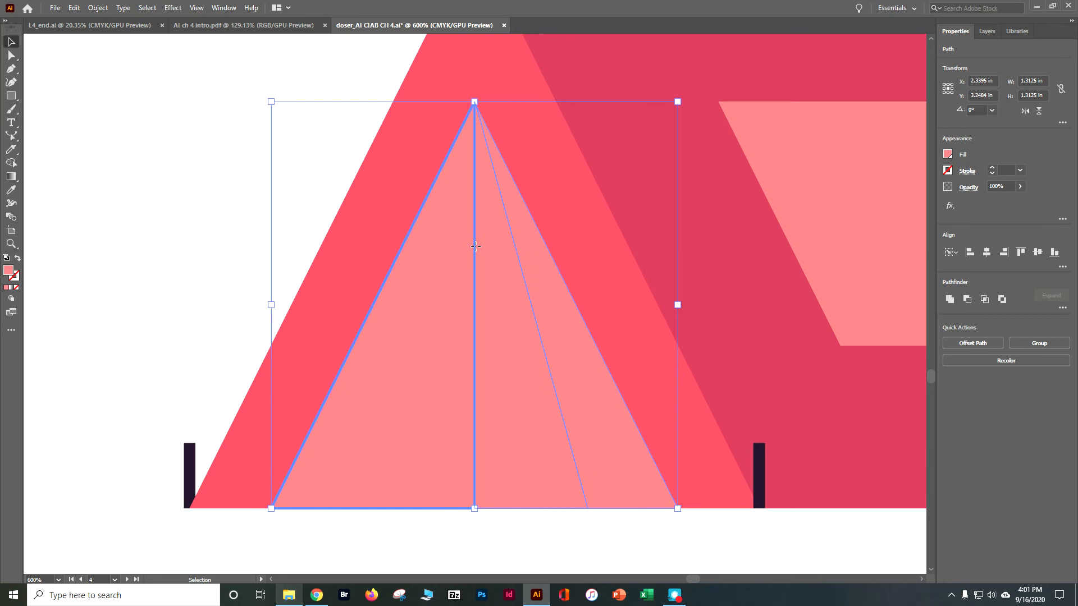
pyautogui.click(216, 137)
# Select the narrow middle piece of the tent's cut triangle and fill it with the yellow swatch.
pyautogui.click(485, 240)
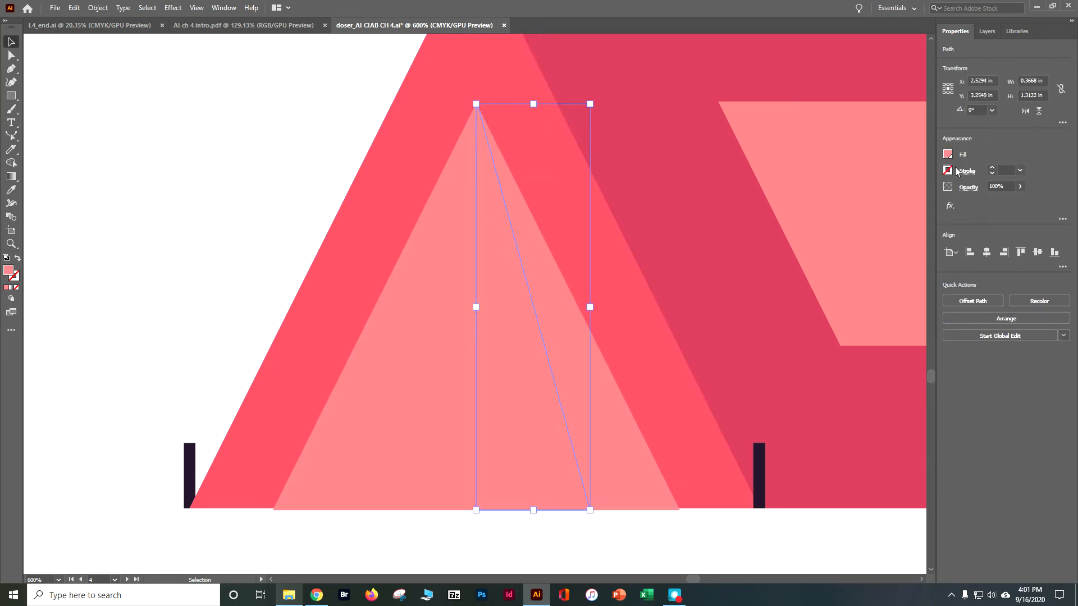
pyautogui.click(947, 155)
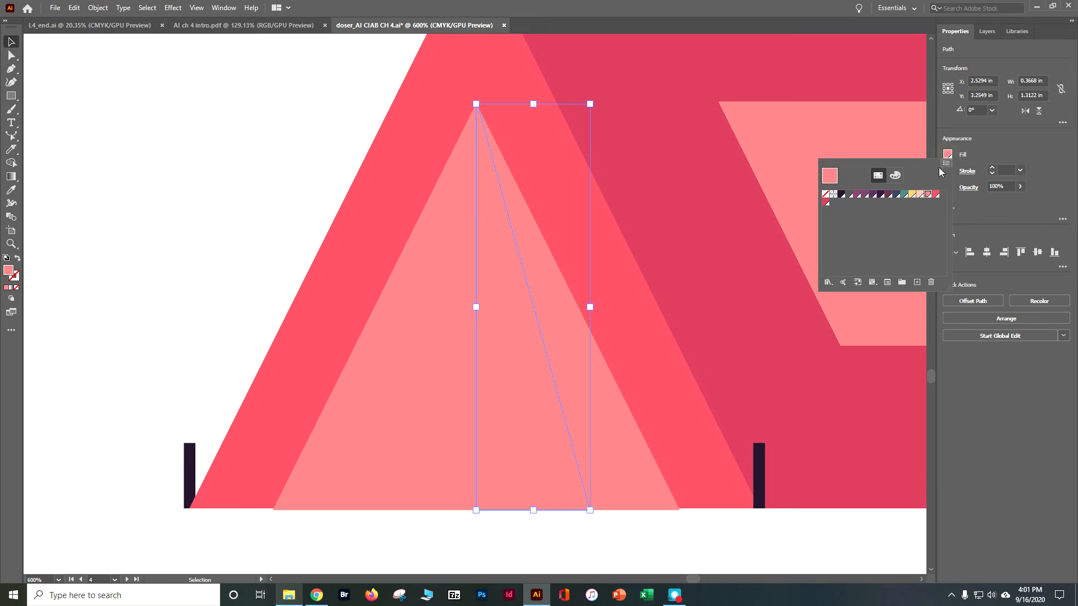
pyautogui.click(912, 194)
pyautogui.press('Escape')
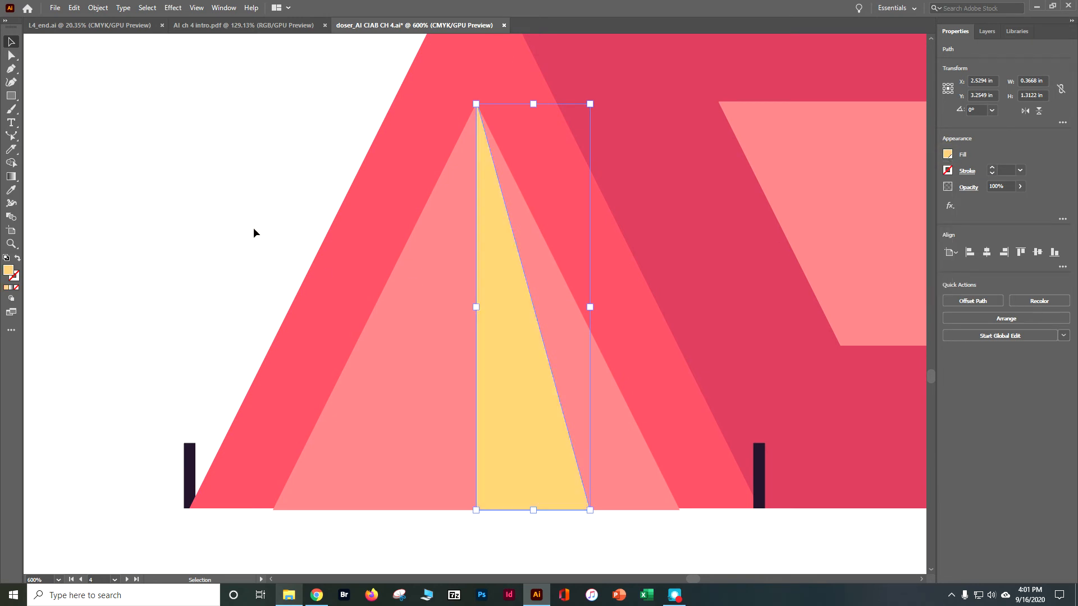
# Select all parts of the Start tent including the flag and pegs, group them, and save the document.
pyautogui.press('a')
pyautogui.hotkey('ctrl', '-')
pyautogui.hotkey('ctrl', '-')
pyautogui.press('v')
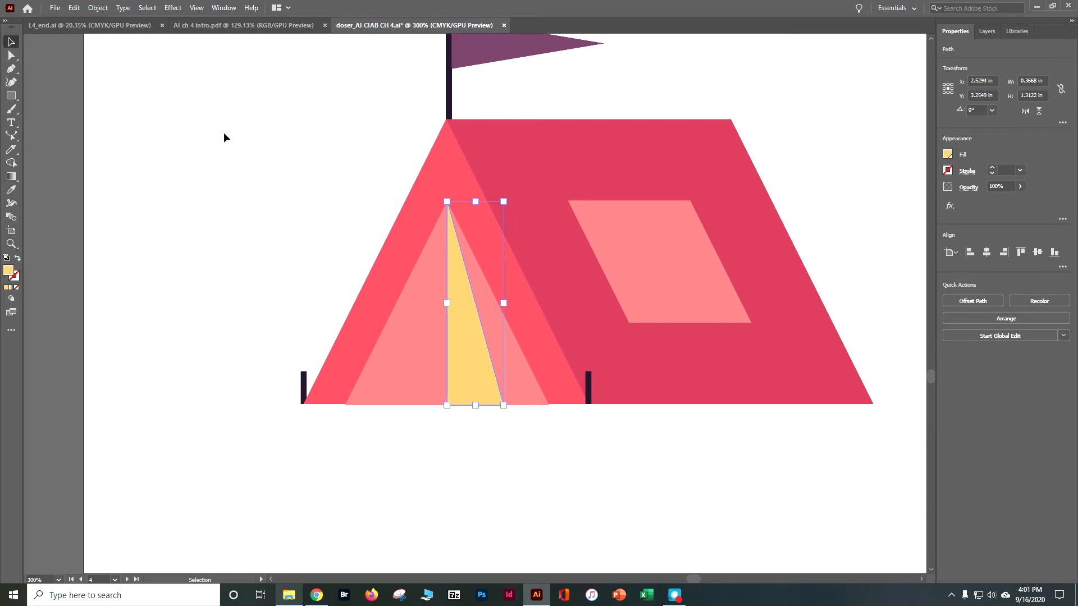
pyautogui.hotkey('ctrl', '-')
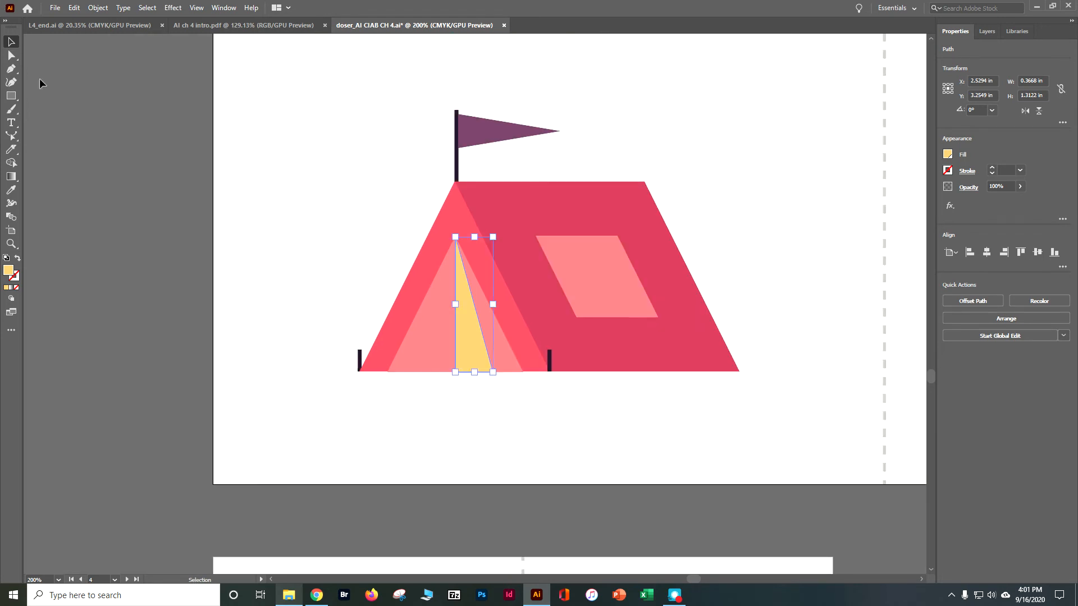
pyautogui.moveTo(244, 107); pyautogui.dragTo(730, 327)
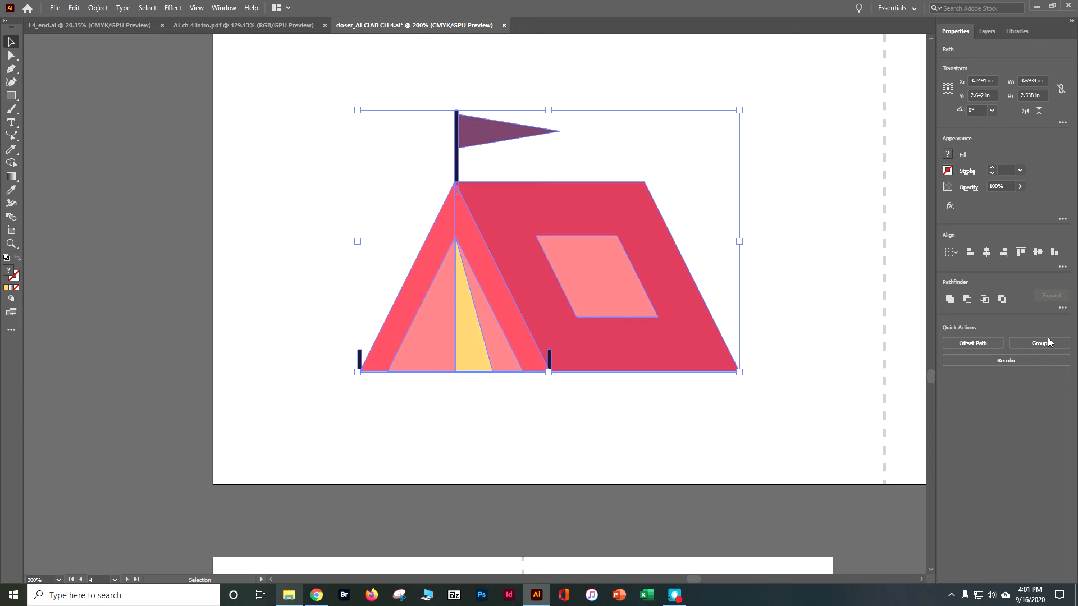
pyautogui.click(1038, 343)
pyautogui.click(857, 318)
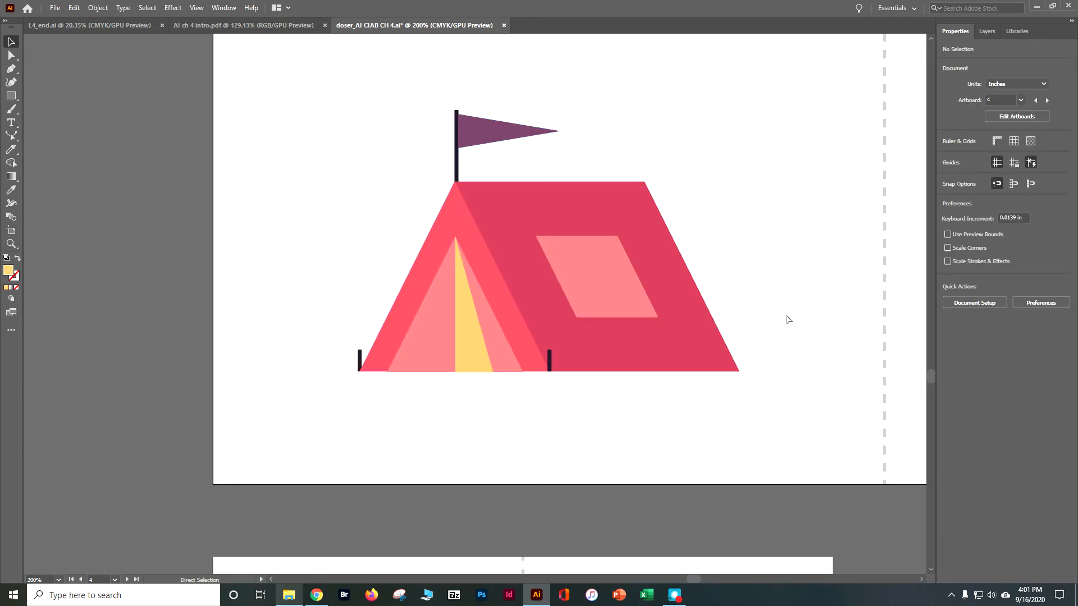
pyautogui.hotkey('ctrl', 's')
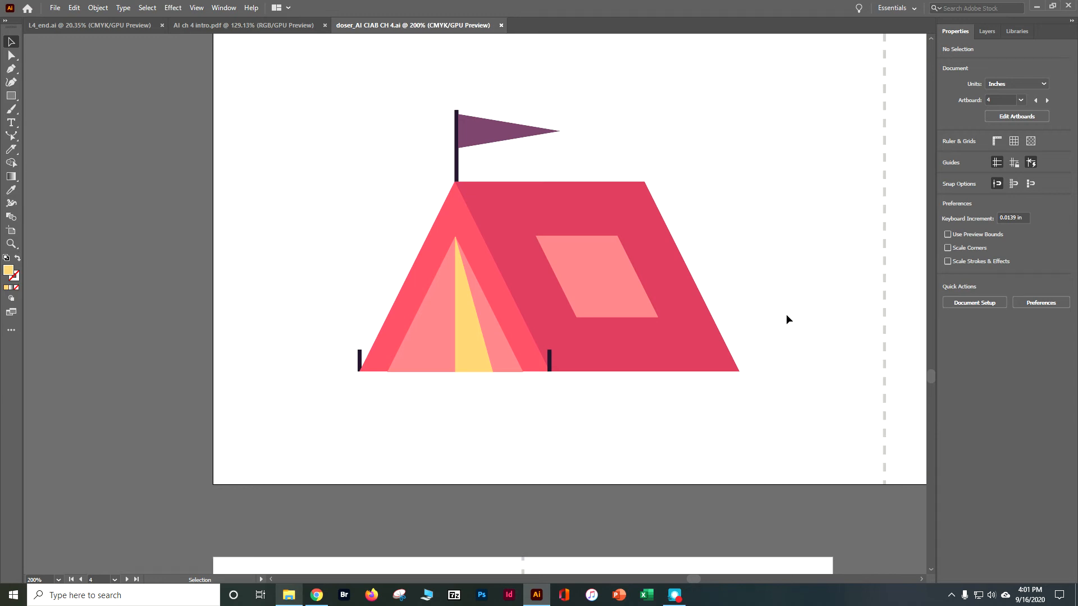
# Go to artboard 5 and move the thick purple vertical line down onto the centre of the Start side's leaves.
pyautogui.click(127, 579)
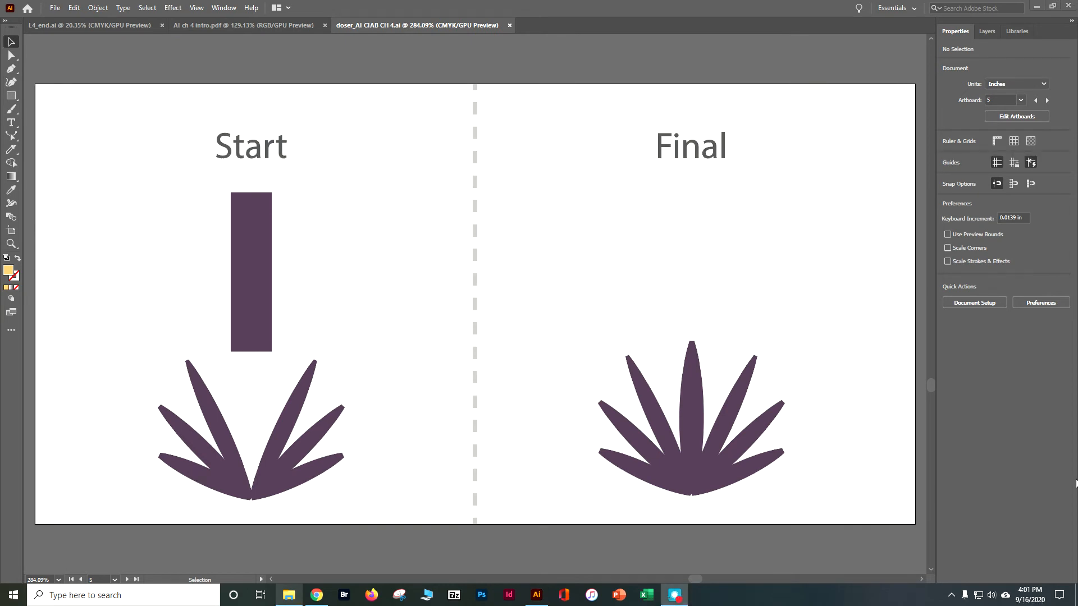
pyautogui.click(255, 224)
pyautogui.click(11, 42)
pyautogui.click(252, 225)
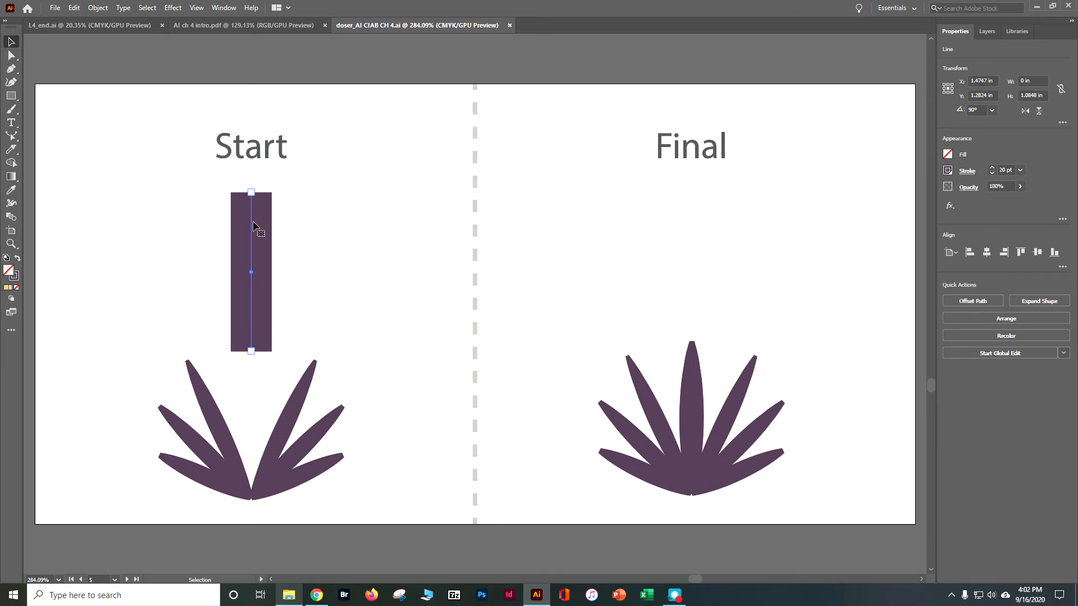
pyautogui.moveTo(252, 227); pyautogui.dragTo(250, 369)
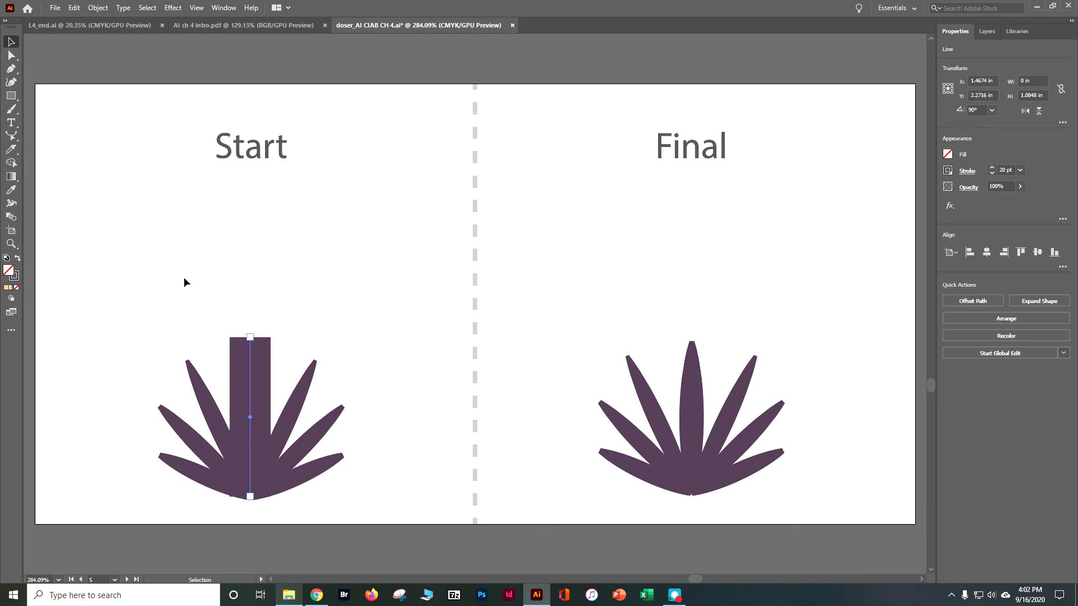
# Convert the thick purple vertical line on the Start side into a filled shape with Outline Stroke.
pyautogui.click(93, 11)
pyautogui.moveTo(133, 278)
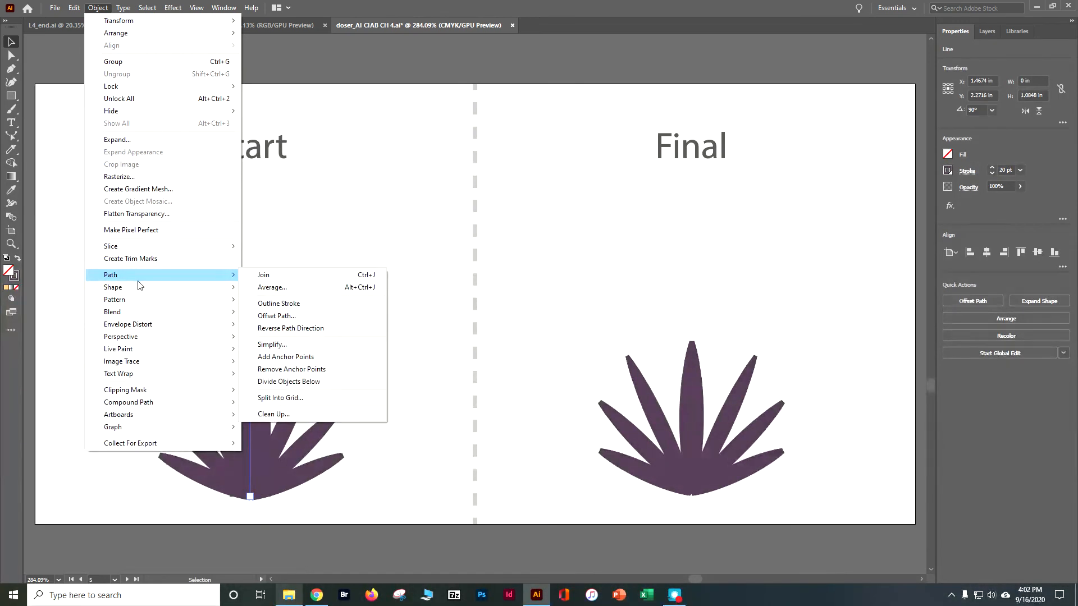
pyautogui.click(278, 303)
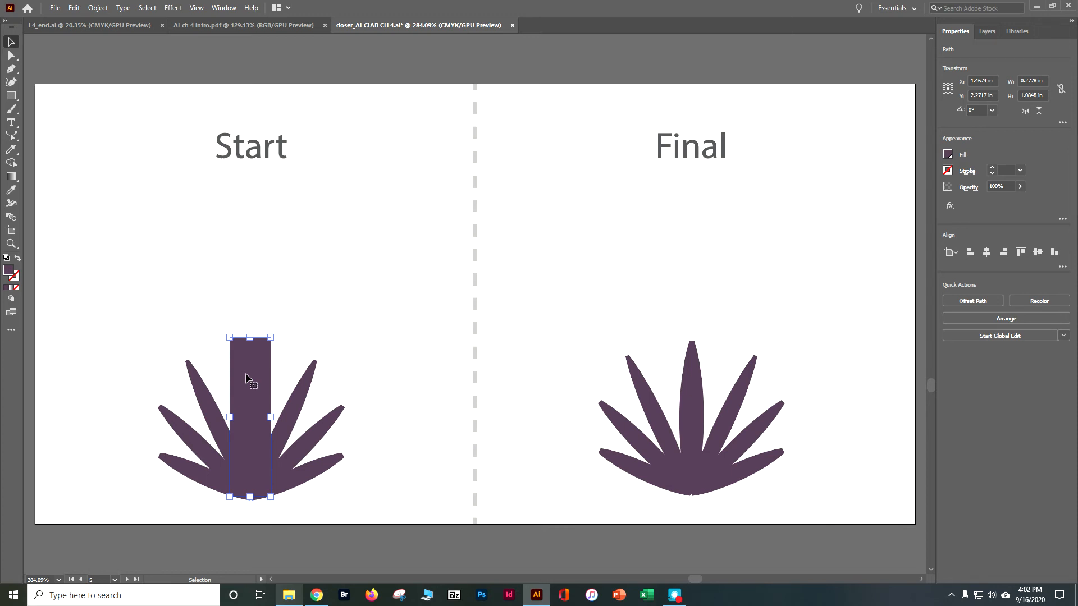
# Switch to the Eraser tool and set its size to 20 pt.
pyautogui.click(12, 149)
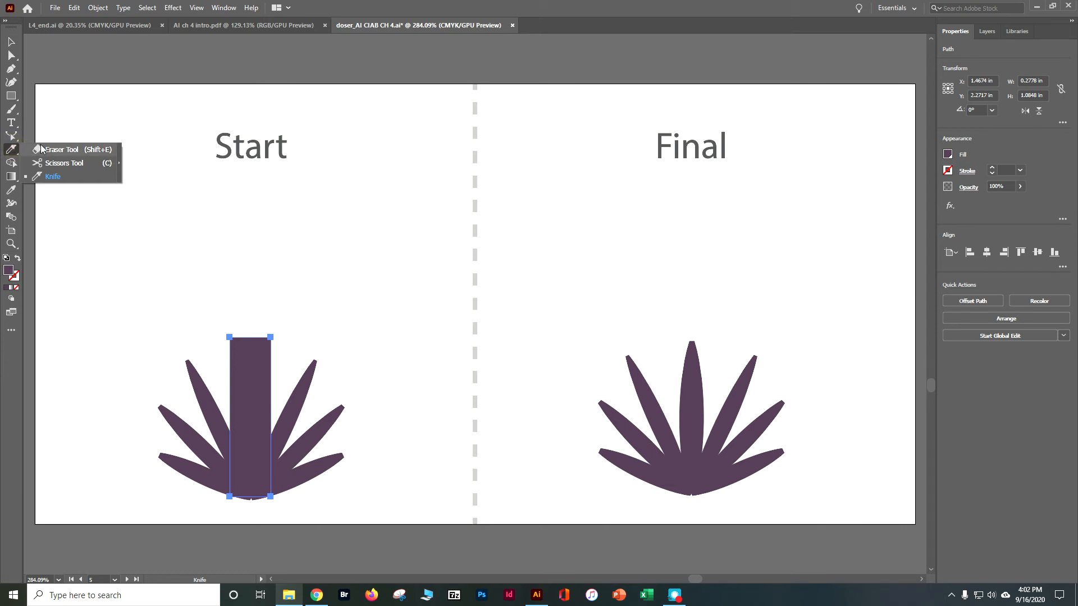
pyautogui.click(59, 149)
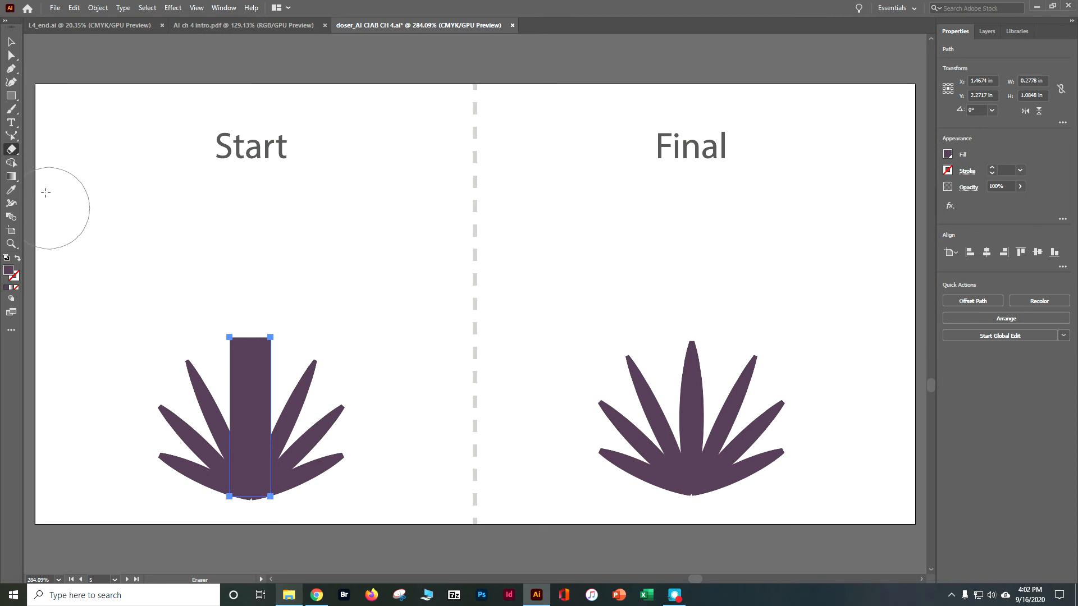
pyautogui.doubleClick(10, 151)
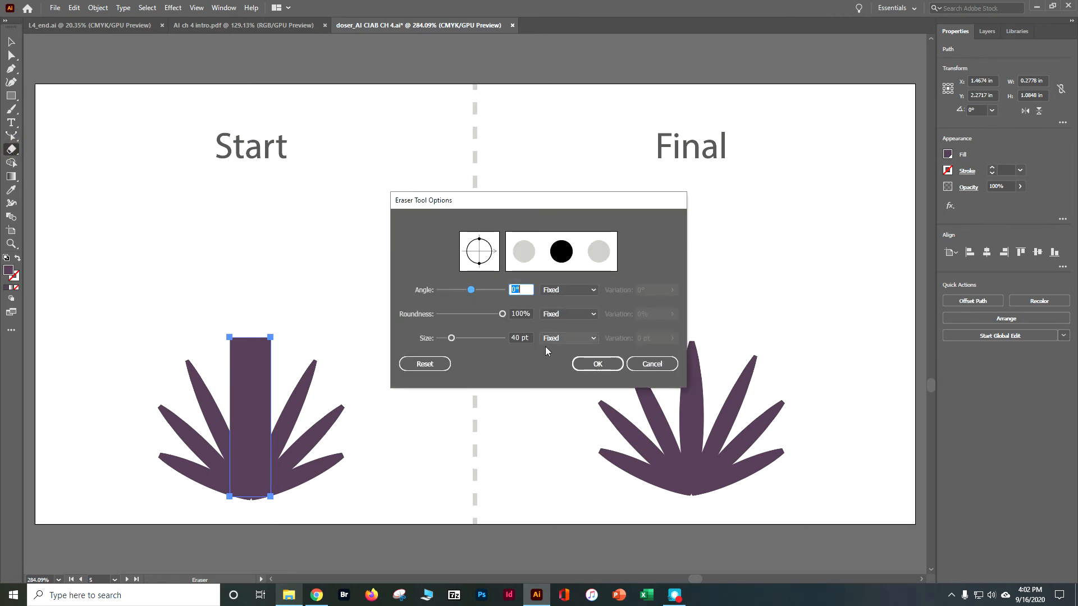
pyautogui.click(531, 337)
pyautogui.write('5')
pyautogui.press('BackSpace')
pyautogui.write('20')
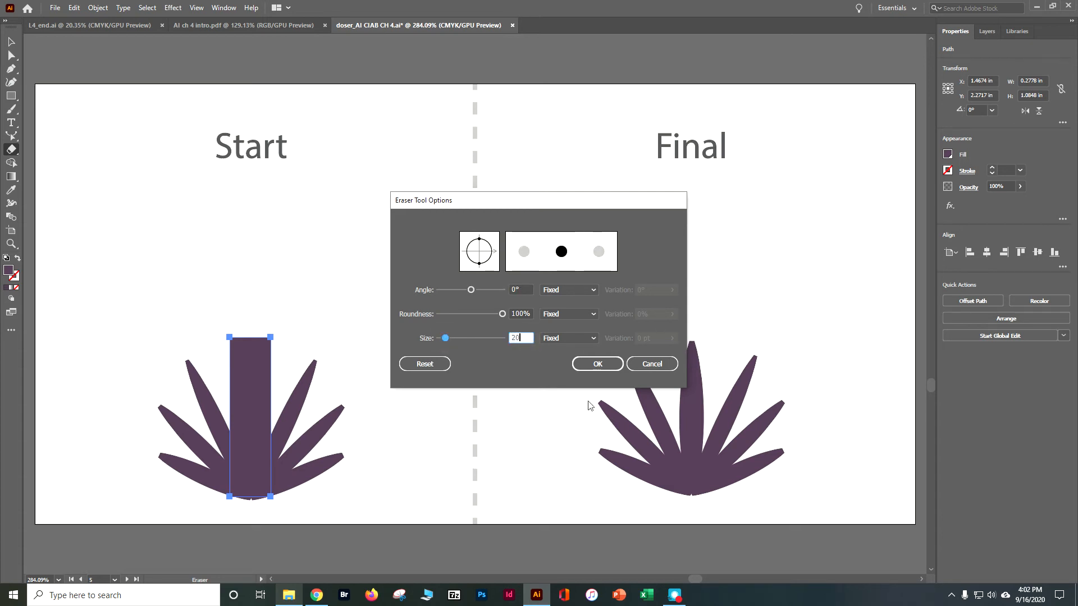
pyautogui.click(598, 365)
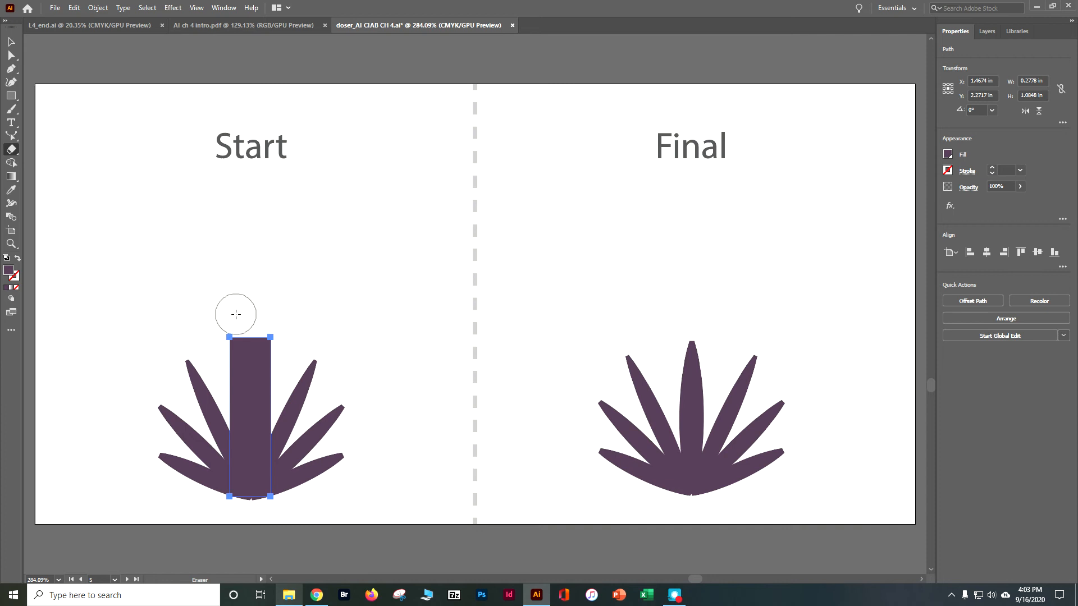
# Erase along both long sides of the purple rectangle to carve it into a leaf with a pointed tip.
pyautogui.hotkey('ctrl', '=')
pyautogui.hotkey('ctrl', '=')
pyautogui.hotkey('ctrl', '=')
pyautogui.hotkey('ctrl', '=')
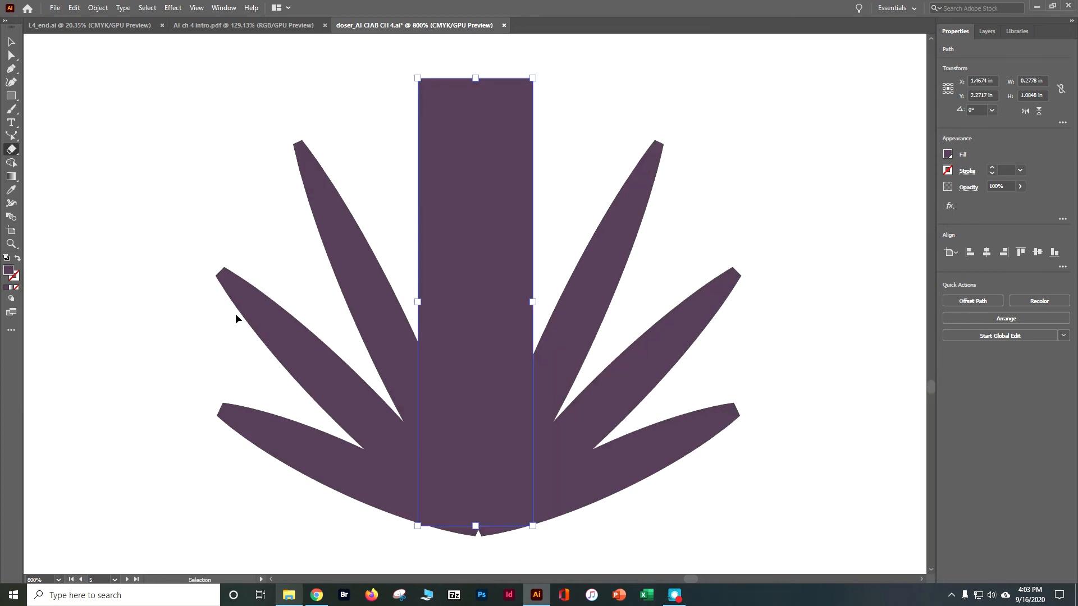
pyautogui.moveTo(406, 60)
pyautogui.mouseDown()
pyautogui.moveTo(351, 207)
pyautogui.moveTo(387, 380)
pyautogui.moveTo(435, 501)
pyautogui.moveTo(497, 558)
pyautogui.mouseUp()
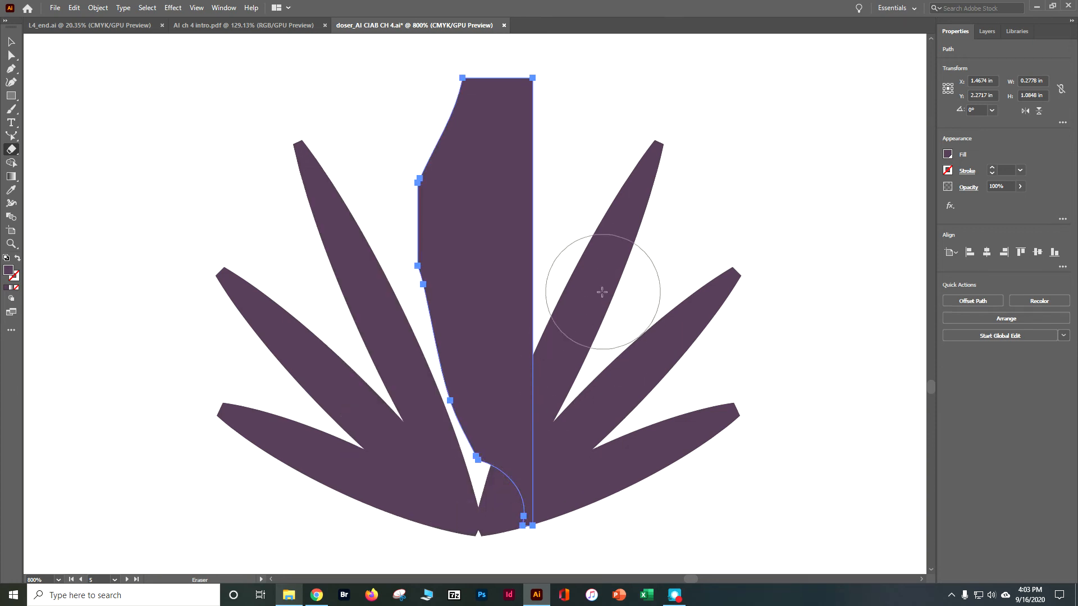
pyautogui.hotkey('ctrl', 'z')
pyautogui.moveTo(409, 74)
pyautogui.mouseDown()
pyautogui.moveTo(387, 218)
pyautogui.moveTo(399, 336)
pyautogui.moveTo(465, 589)
pyautogui.moveTo(457, 583)
pyautogui.mouseUp()
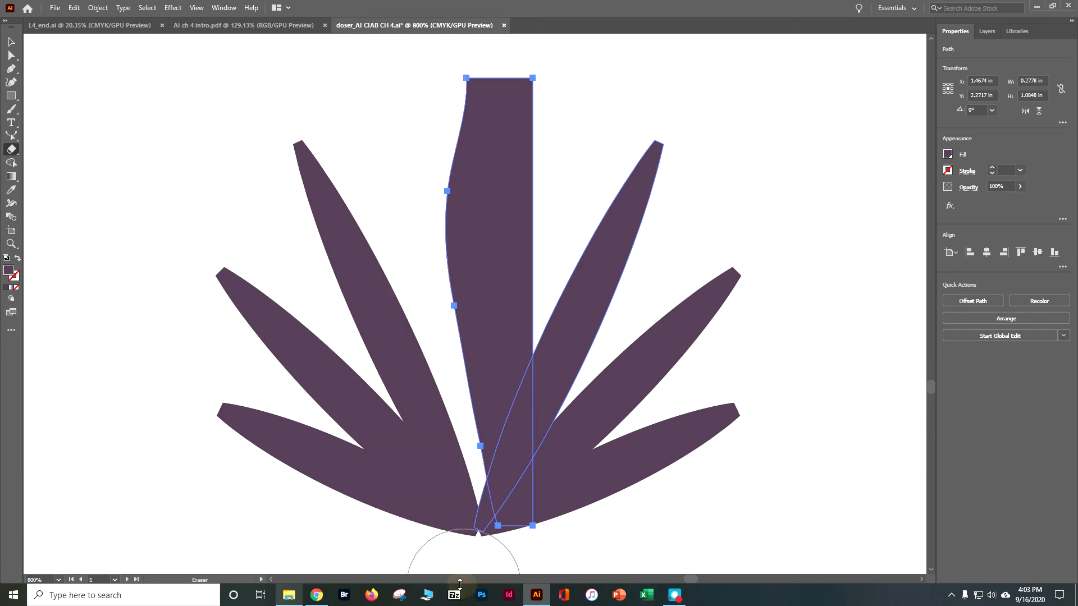
pyautogui.moveTo(523, 62)
pyautogui.mouseDown()
pyautogui.moveTo(584, 470)
pyautogui.moveTo(507, 601)
pyautogui.mouseUp()
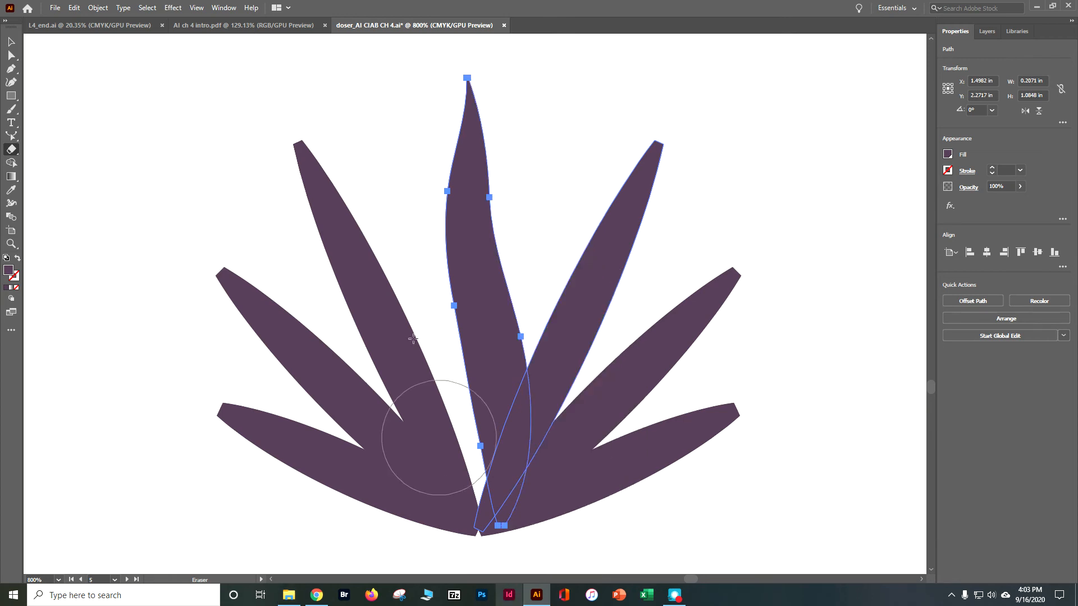
# Move the carved leaf so its base meets the base of the other leaves, and ungroup those other leaves.
pyautogui.click(11, 41)
pyautogui.moveTo(470, 258); pyautogui.dragTo(447, 268)
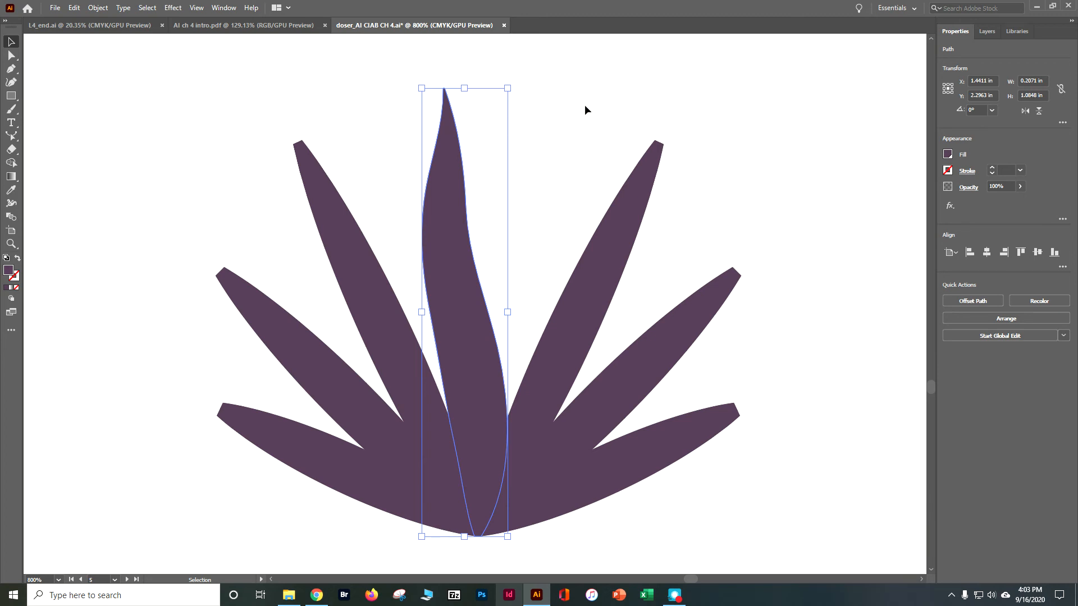
pyautogui.click(360, 233)
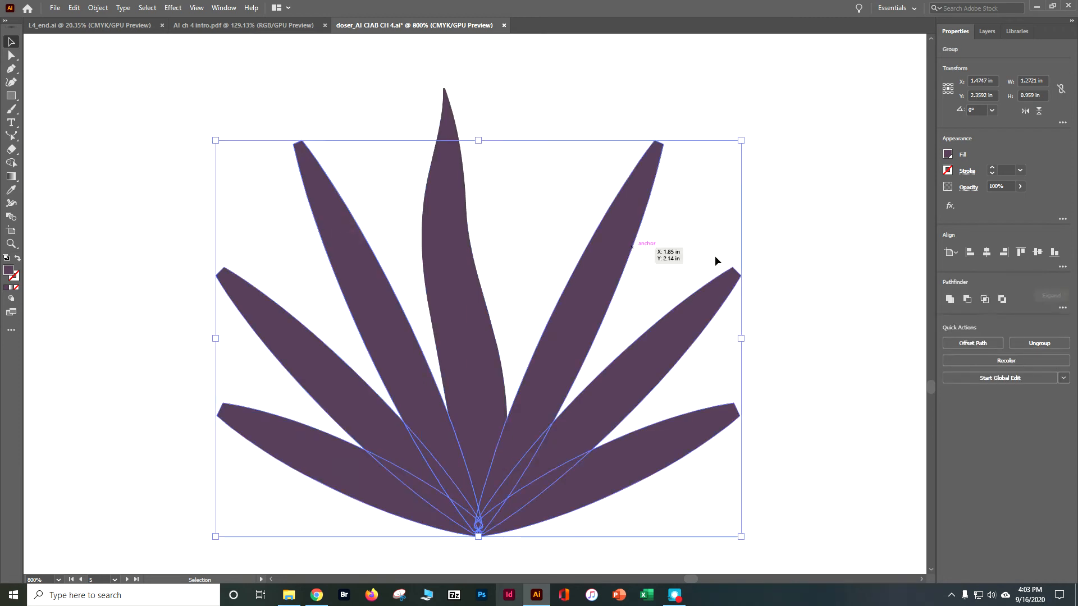
pyautogui.click(1025, 340)
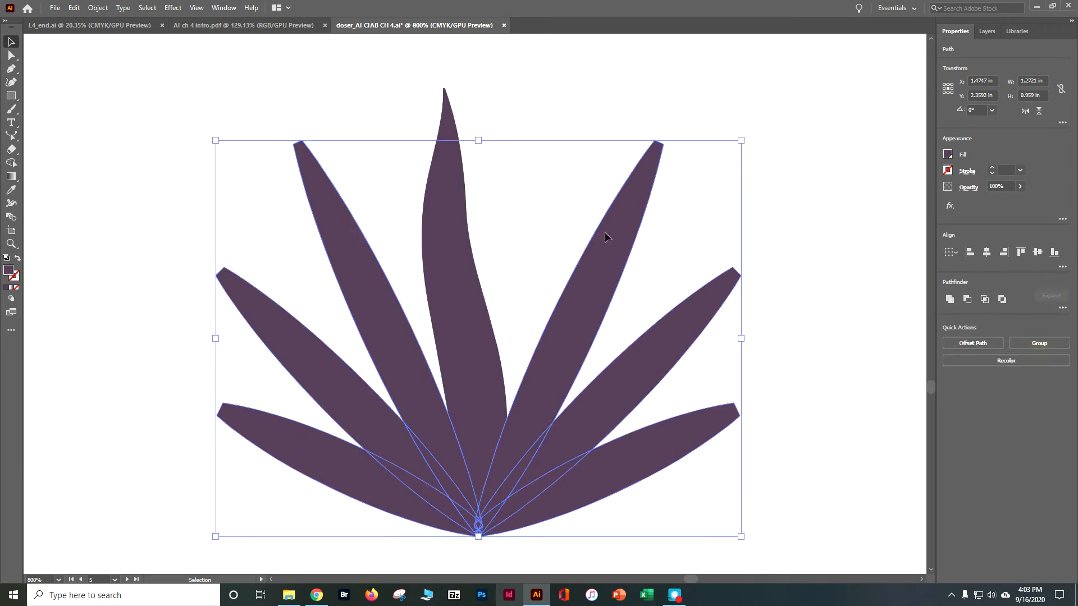
pyautogui.click(10, 150)
pyautogui.moveTo(714, 124); pyautogui.dragTo(590, 396)
pyautogui.hotkey('ctrl', 'z')
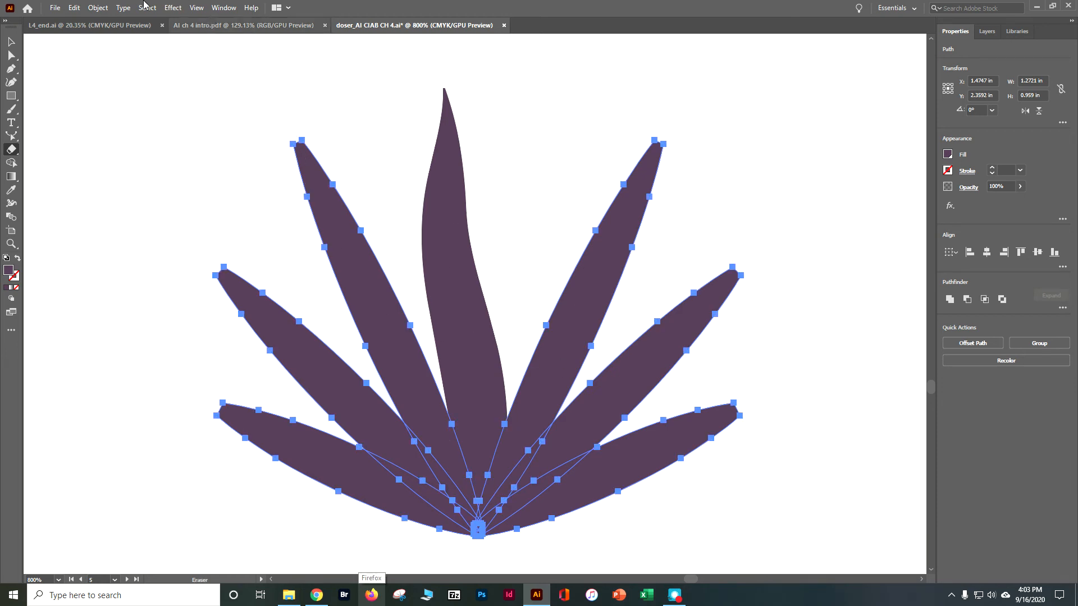
# Save the document, group all the Start leaves together, and deselect them.
pyautogui.click(11, 42)
pyautogui.hotkey('ctrl', 's')
pyautogui.moveTo(57, 67); pyautogui.dragTo(581, 423)
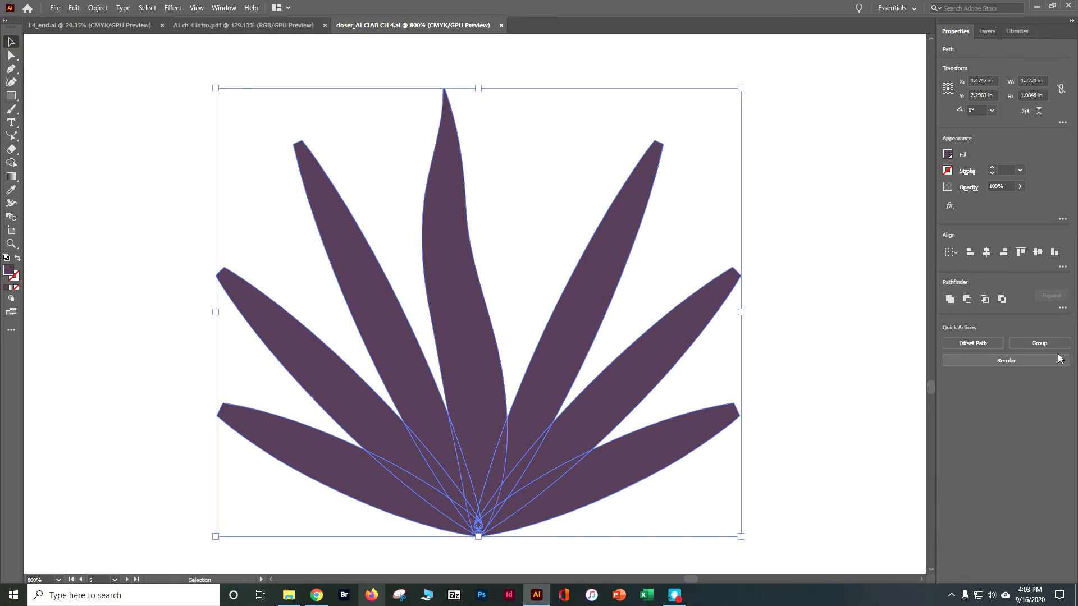
pyautogui.click(1038, 343)
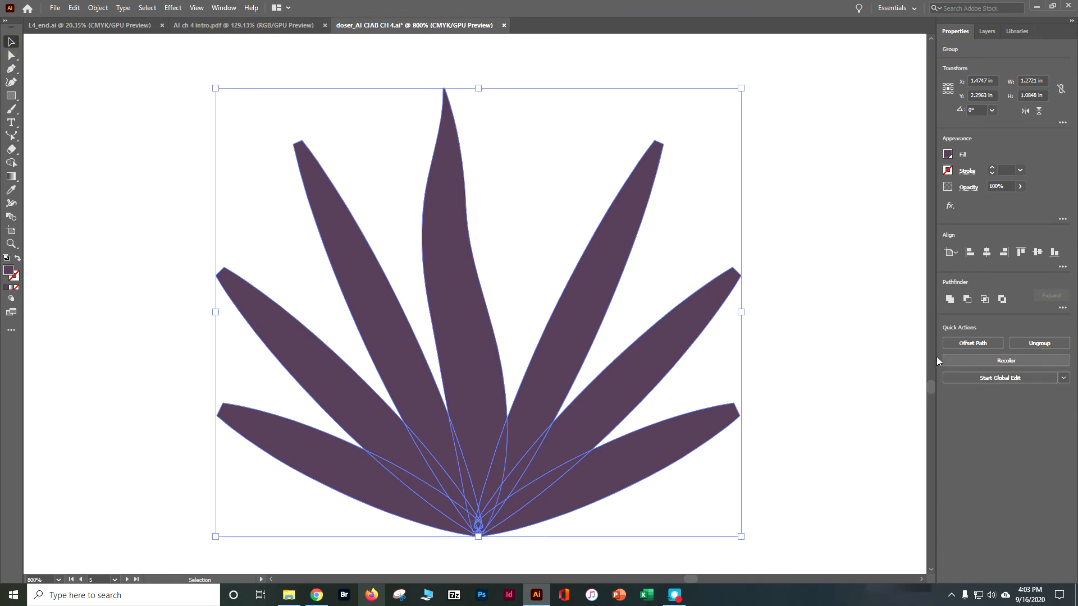
pyautogui.click(907, 340)
# Go to artboard 6 with the red vehicle and fit it in the window.
pyautogui.hotkey('ctrl', '-')
pyautogui.hotkey('ctrl', '-')
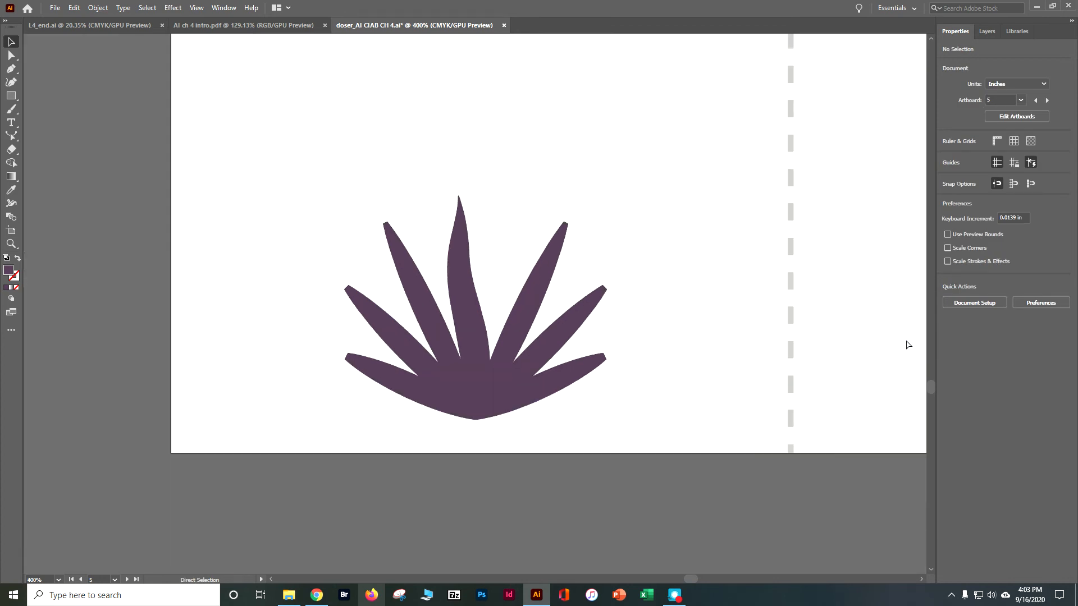
pyautogui.hotkey('ctrl', '-')
pyautogui.hotkey('ctrl', '-')
pyautogui.hotkey('ctrl', '-')
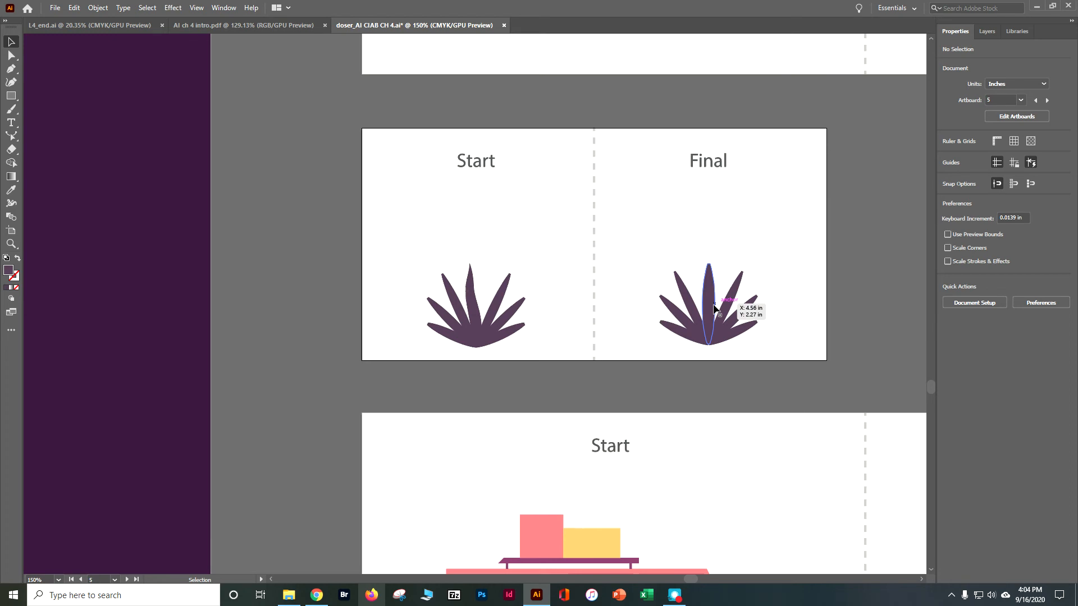
pyautogui.scroll(-5, 728, 290)
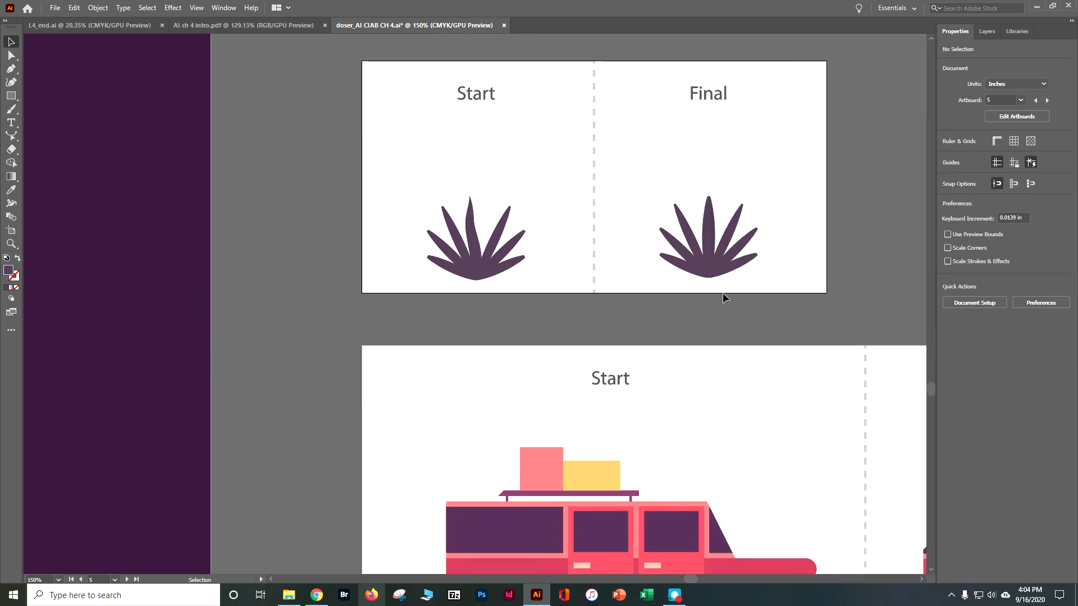
pyautogui.scroll(-1, 727, 301)
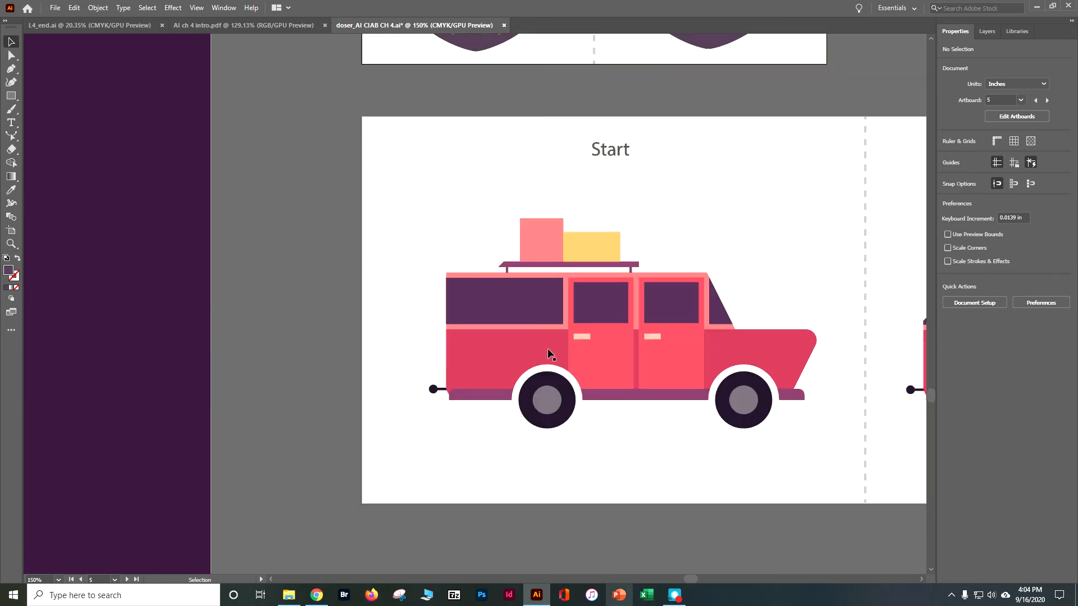
pyautogui.click(407, 152)
pyautogui.click(197, 7)
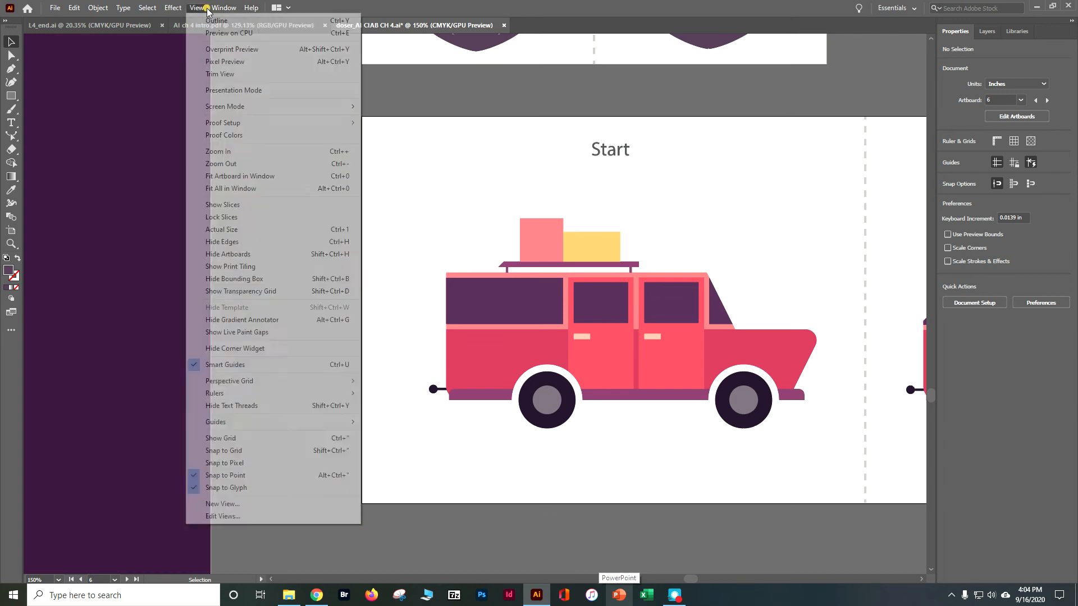
pyautogui.click(240, 175)
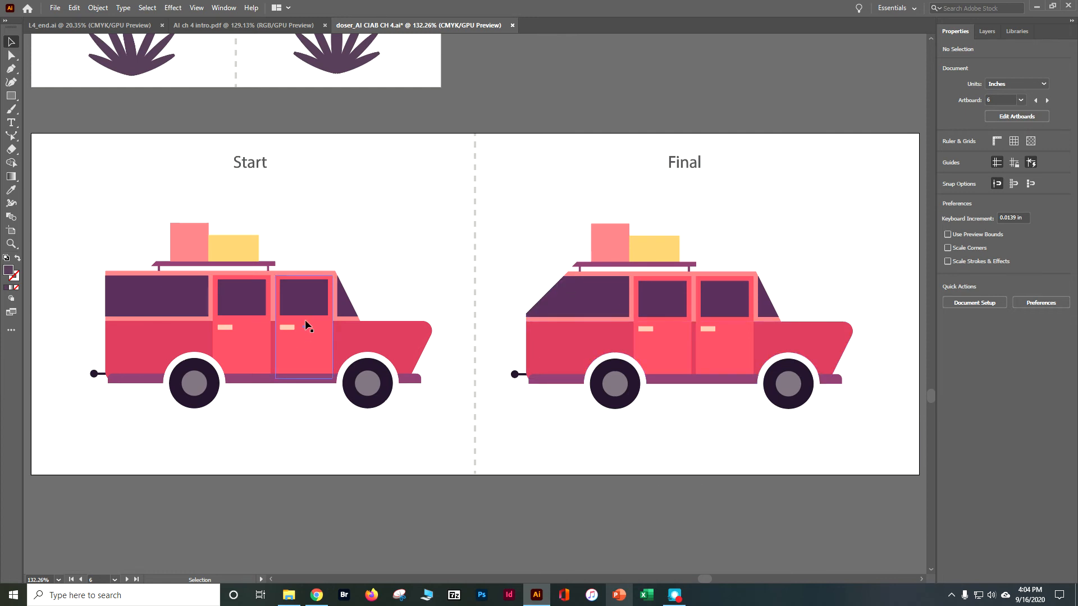
# Select the Start vehicle's pink upper body, rear window and roof rack together.
pyautogui.click(187, 248)
pyautogui.press('a')
pyautogui.hotkey('ctrl', '+')
pyautogui.hotkey('ctrl', '+')
pyautogui.hotkey('ctrl', '+')
pyautogui.hotkey('ctrl', '+')
pyautogui.press('v')
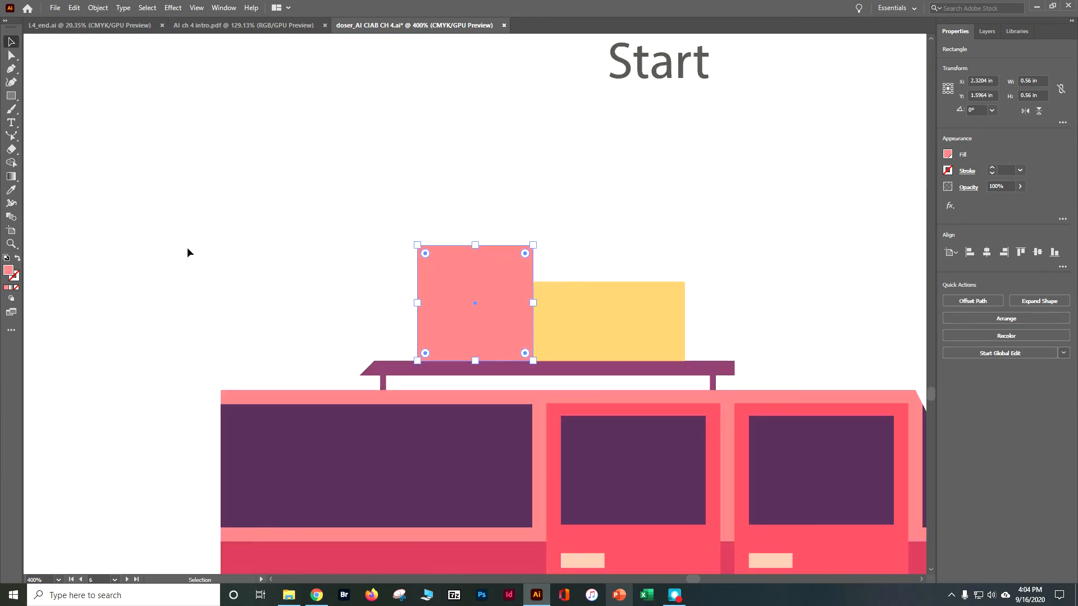
pyautogui.scroll(2, 214, 238)
pyautogui.scroll(2, 219, 244)
pyautogui.scroll(-6, 219, 258)
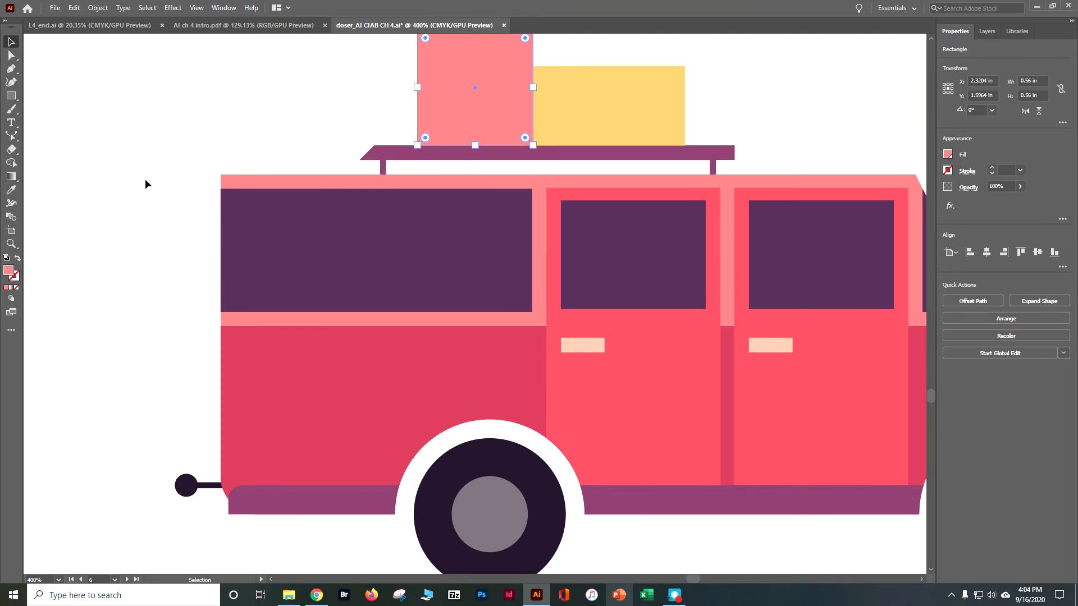
pyautogui.moveTo(170, 129); pyautogui.dragTo(360, 281)
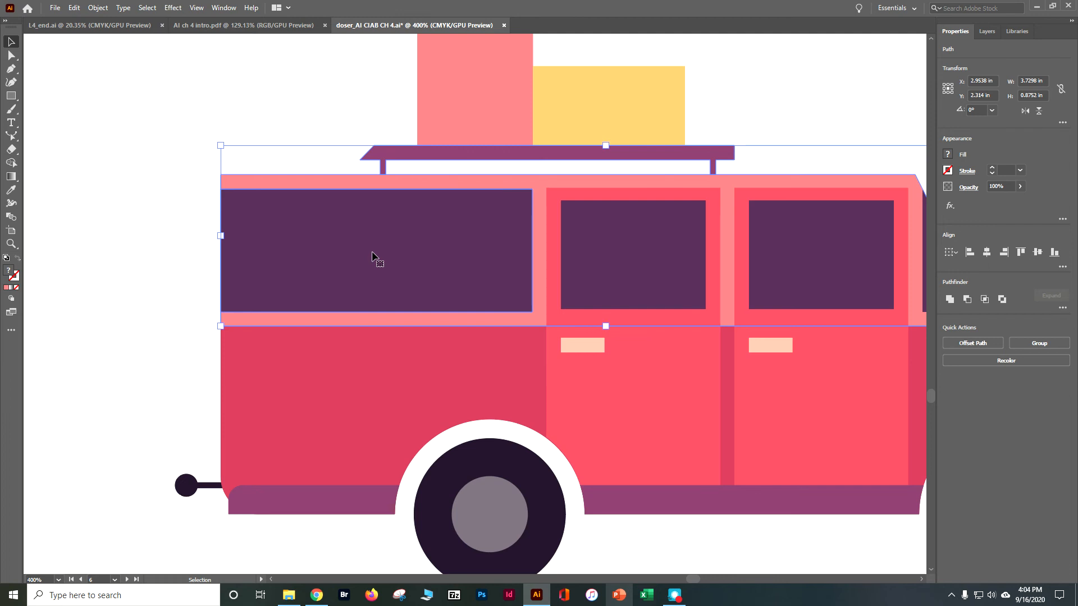
# Set the Eraser size to 40 pt and erase a straight diagonal across the upper rear corner of the selected vehicle parts.
pyautogui.click(10, 150)
pyautogui.doubleClick(10, 151)
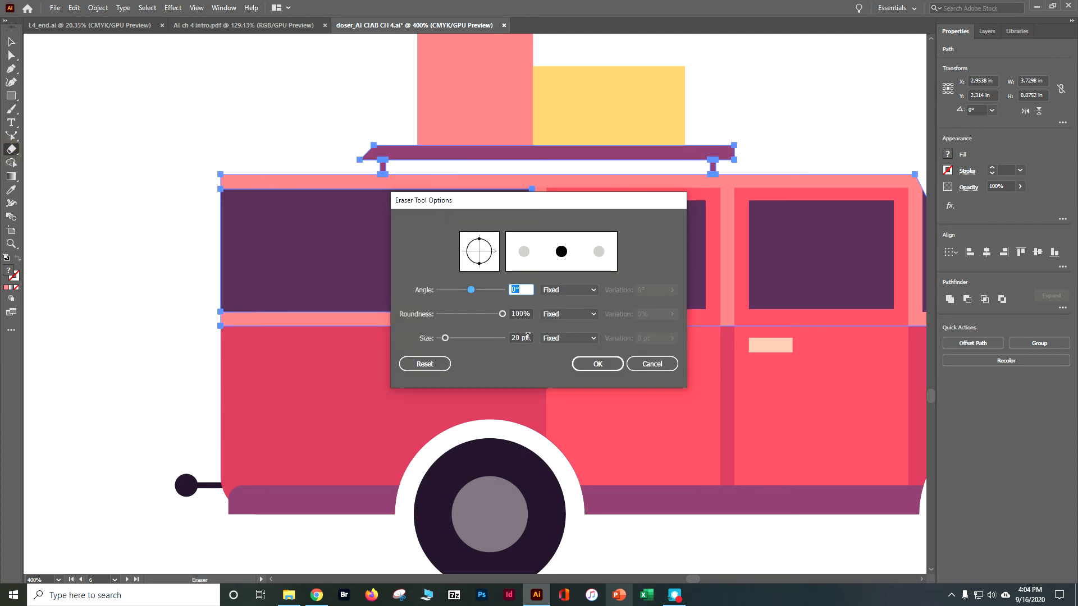
pyautogui.click(447, 344)
pyautogui.write('40')
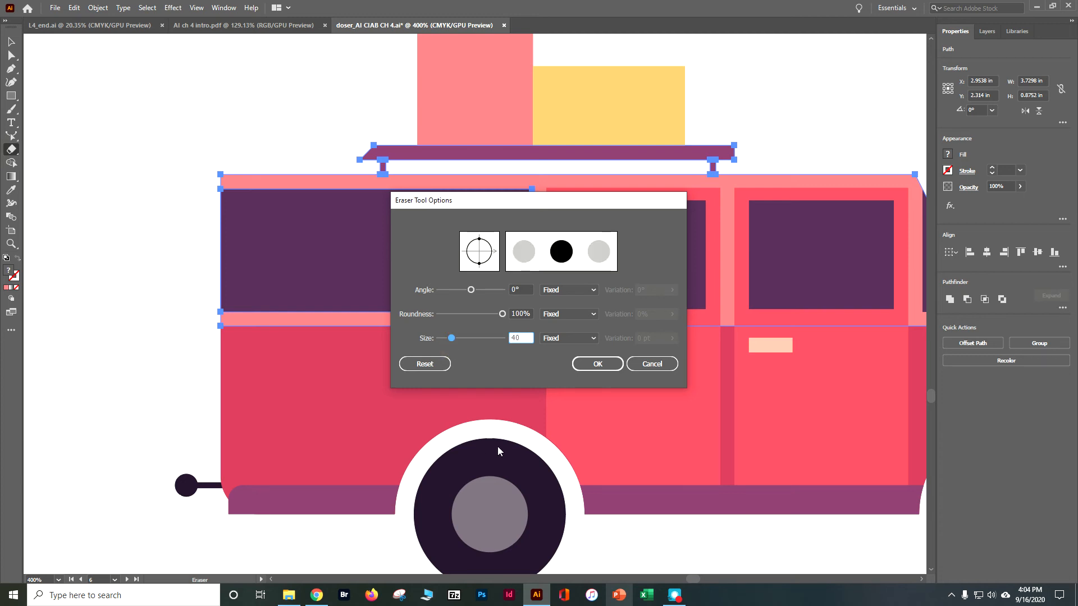
pyautogui.click(596, 369)
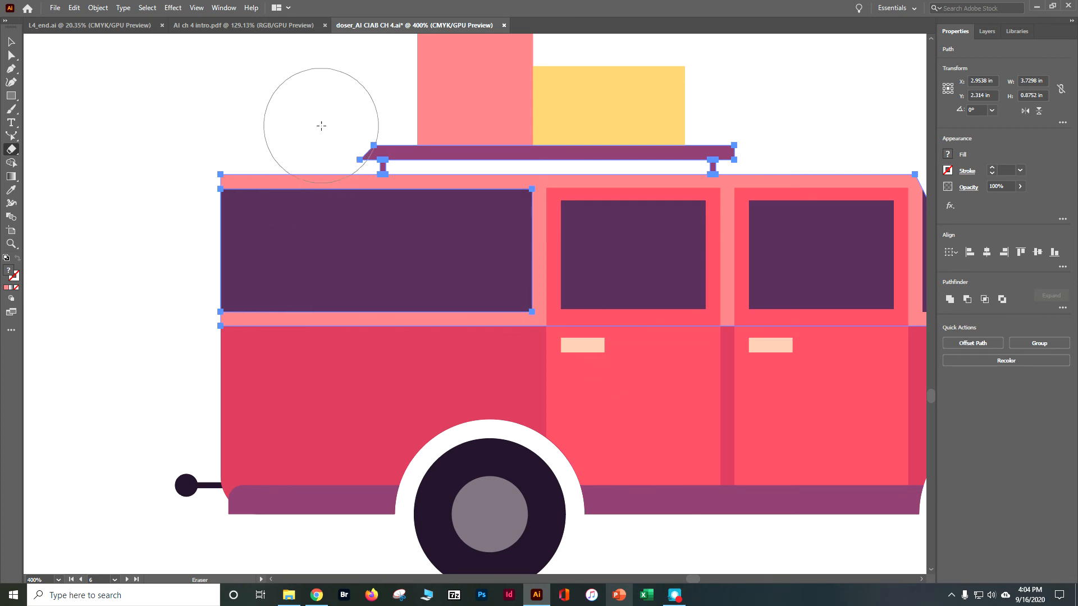
pyautogui.moveTo(304, 133)
pyautogui.mouseDown()
pyautogui.moveTo(330, 113)
pyautogui.moveTo(278, 167)
pyautogui.moveTo(162, 244)
pyautogui.mouseUp()
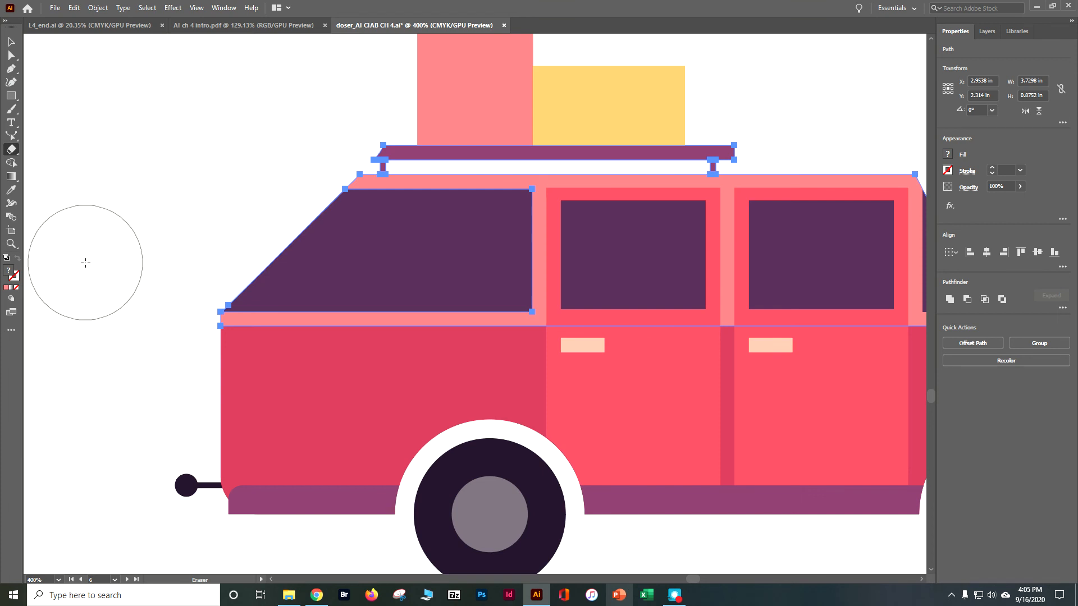
pyautogui.click(15, 44)
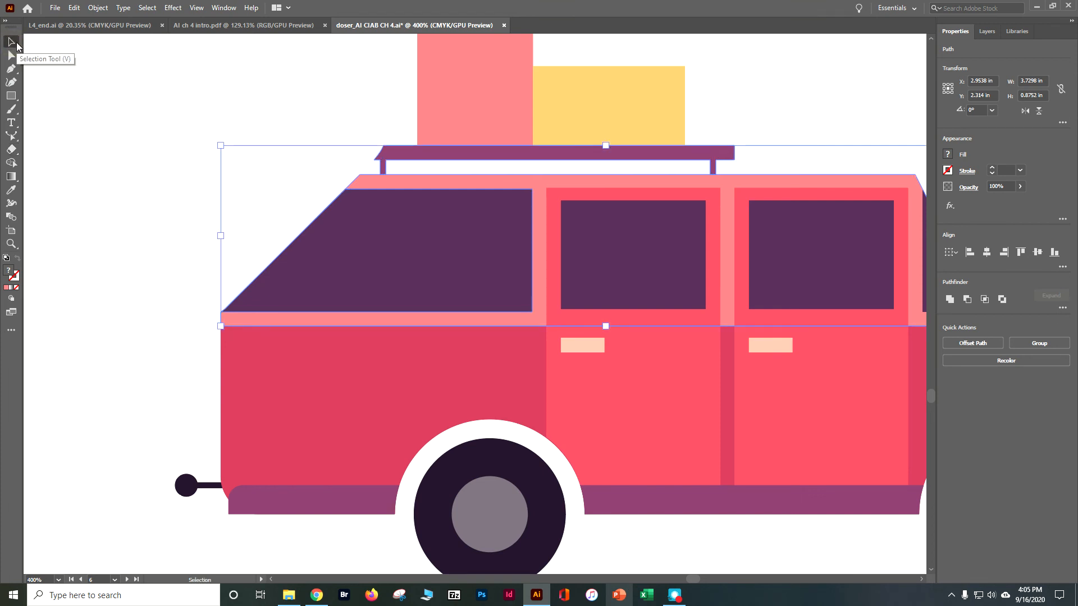
# Select all parts of the Start vehicle including the luggage and wheels, group them, and save the document.
pyautogui.hotkey('ctrl', '-')
pyautogui.hotkey('ctrl', '-')
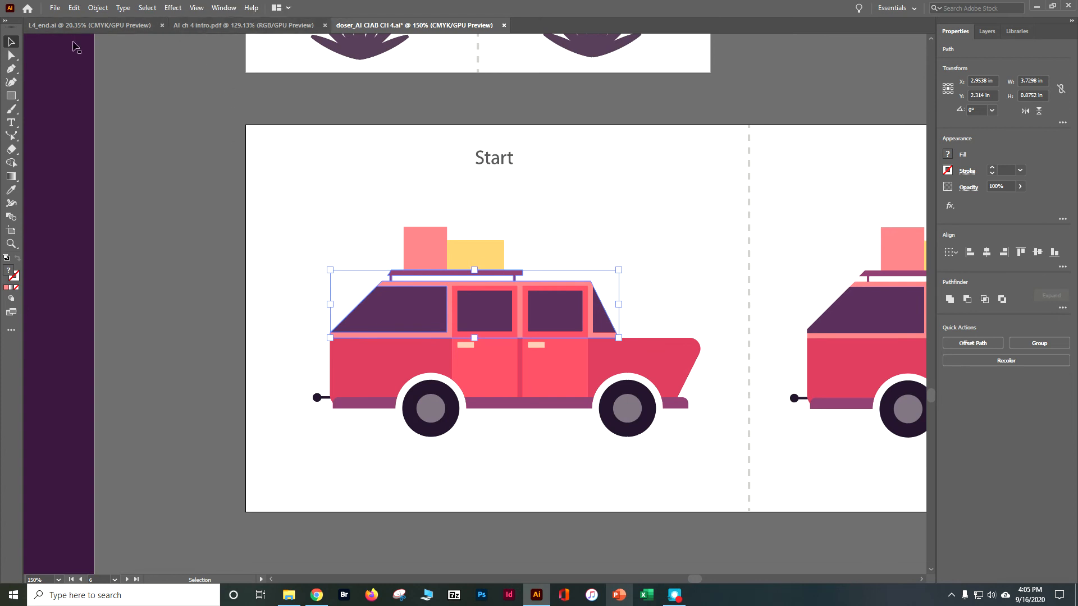
pyautogui.moveTo(268, 154); pyautogui.dragTo(639, 424)
pyautogui.click(243, 253)
pyautogui.moveTo(275, 226); pyautogui.dragTo(756, 482)
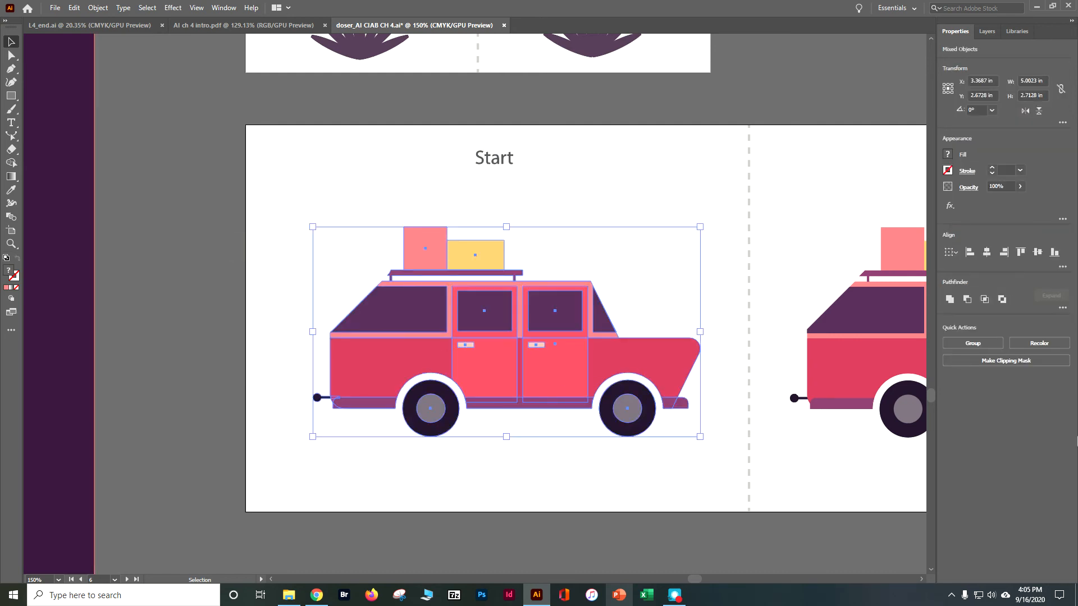
pyautogui.click(972, 343)
pyautogui.click(659, 484)
pyautogui.press('a')
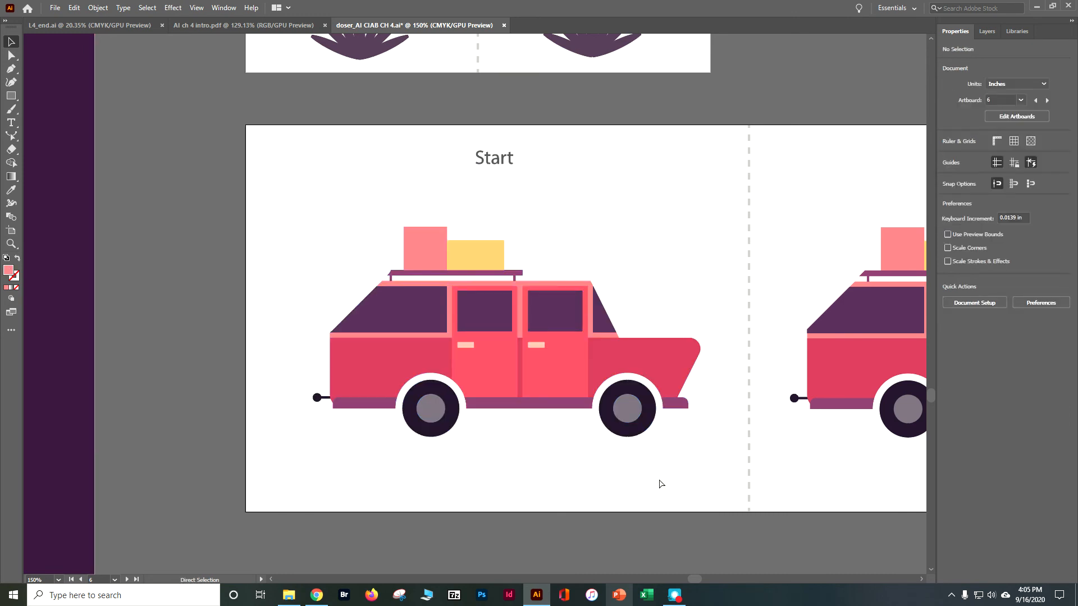
pyautogui.hotkey('ctrl', 's')
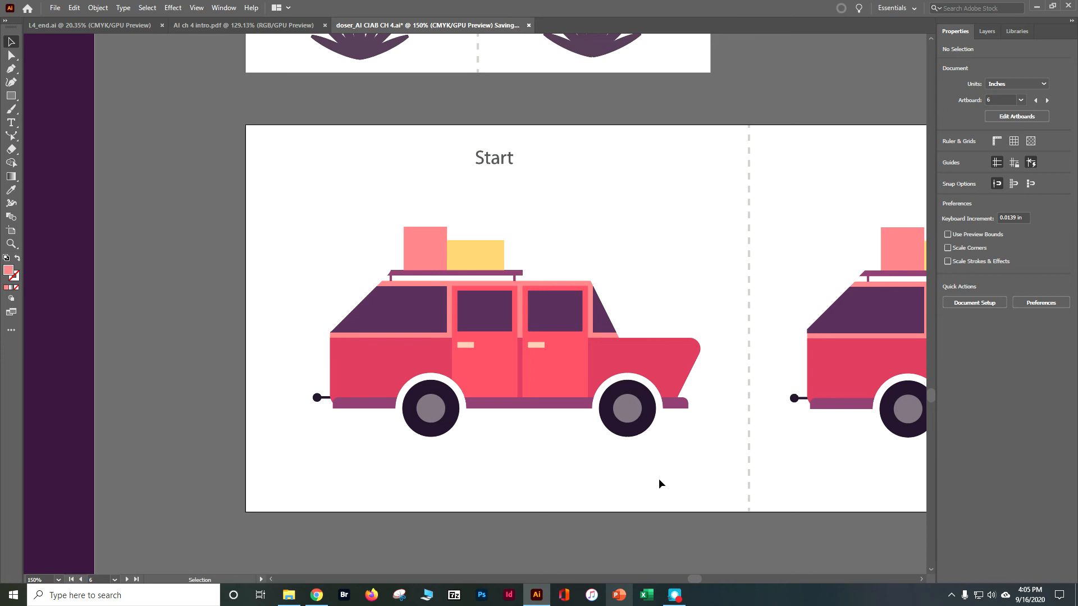
# Go to artboard 7 with the three Start circles.
pyautogui.scroll(4, 669, 289)
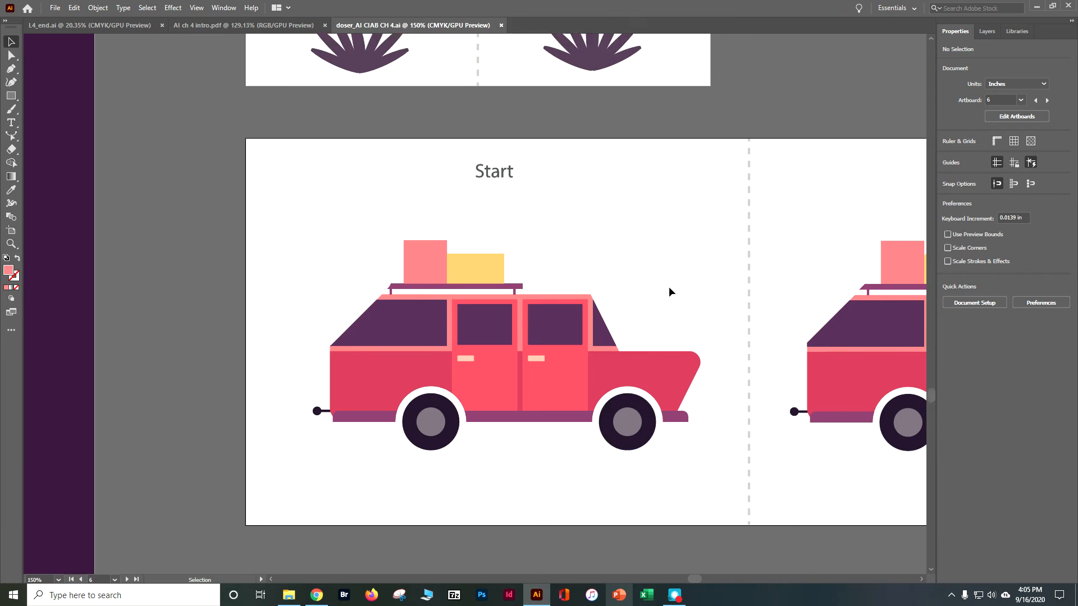
pyautogui.scroll(-4, 669, 282)
pyautogui.scroll(-6, 669, 270)
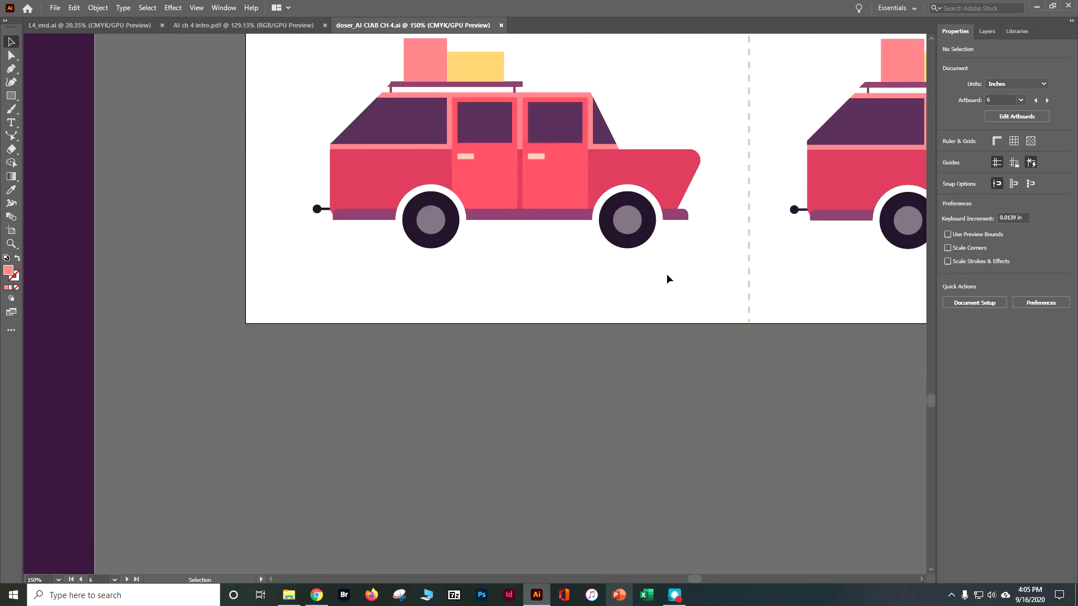
pyautogui.click(127, 579)
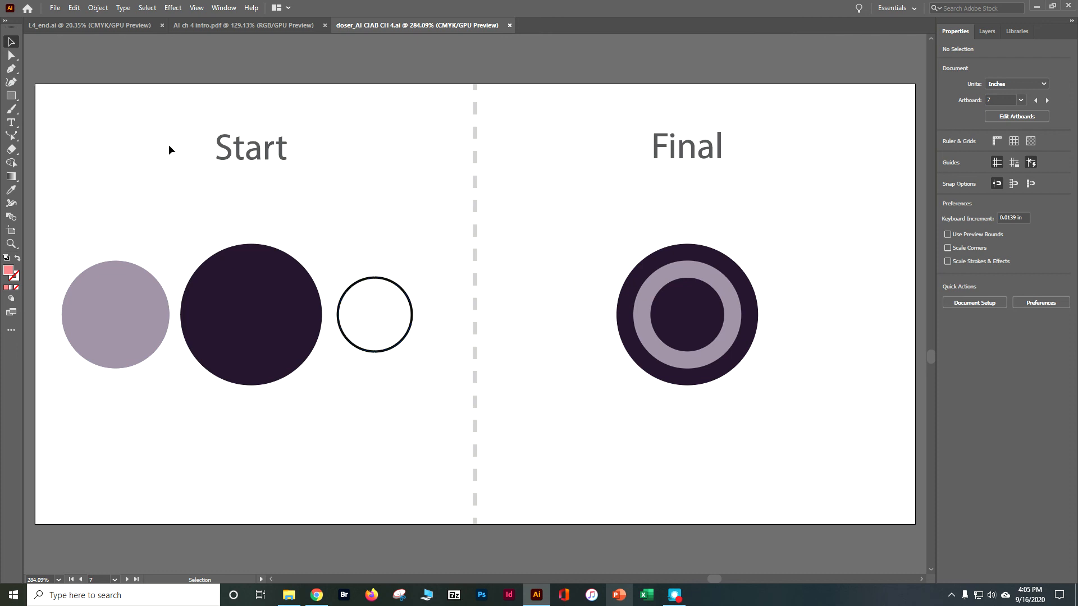
# Move the small white circle onto the light purple circle and align both circles' centers horizontally and vertically.
pyautogui.click(379, 278)
pyautogui.moveTo(379, 279); pyautogui.dragTo(121, 287)
pyautogui.hotkey('ctrl', 'z')
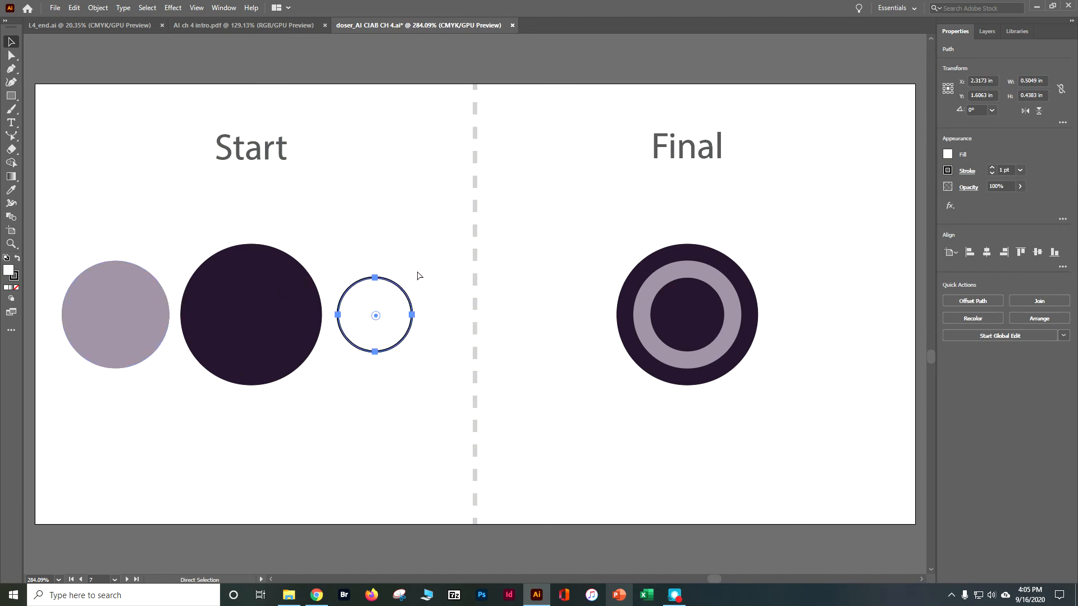
pyautogui.moveTo(374, 314); pyautogui.dragTo(109, 316)
pyautogui.moveTo(58, 244); pyautogui.dragTo(155, 418)
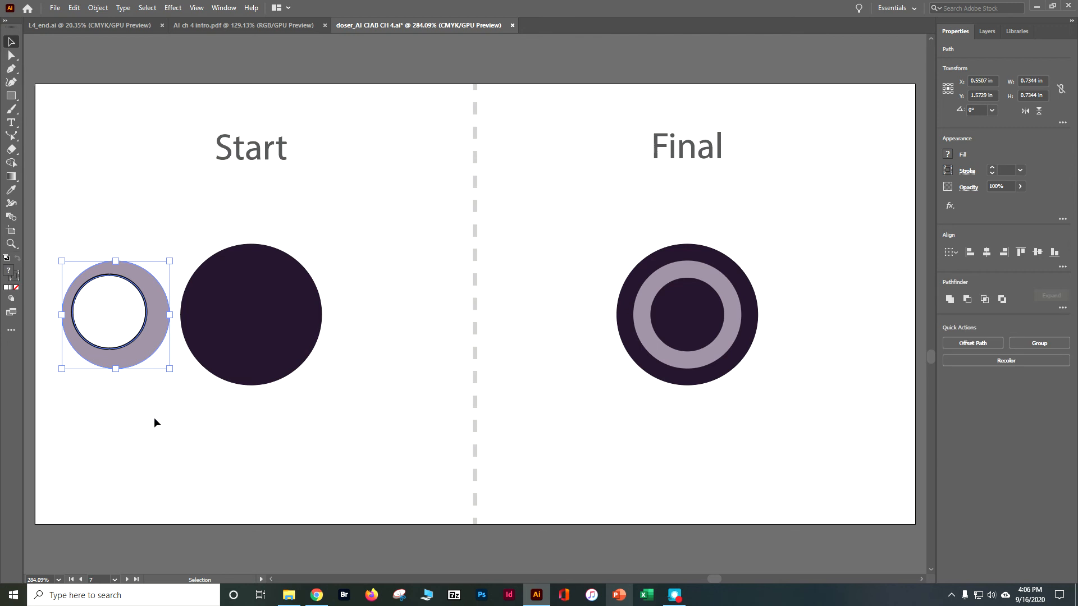
pyautogui.click(987, 255)
pyautogui.click(1036, 253)
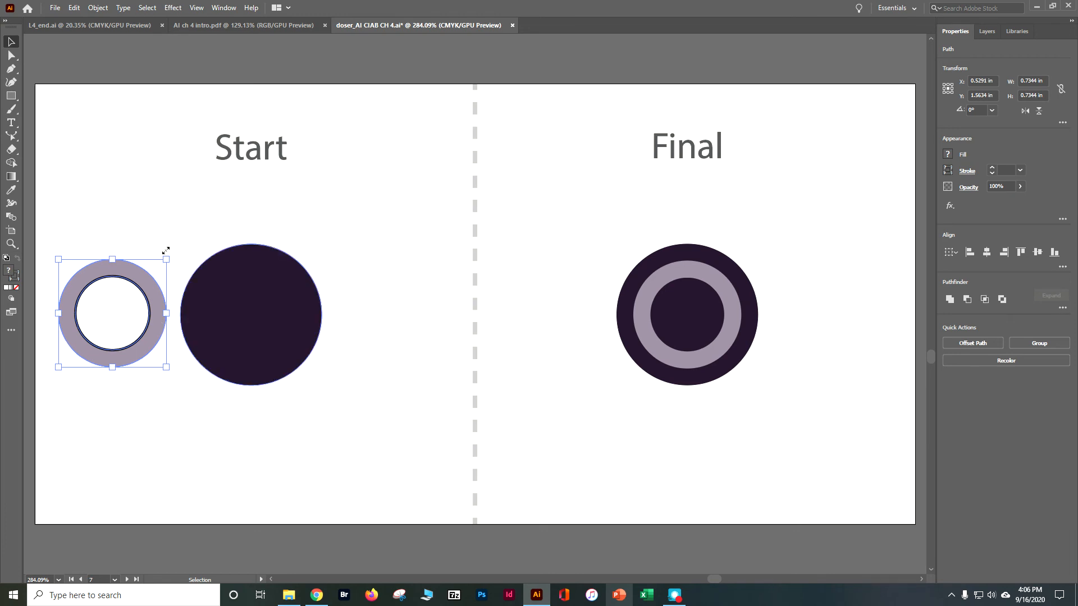
# Make a compound path from the white circle and the light purple circle.
pyautogui.click(99, 8)
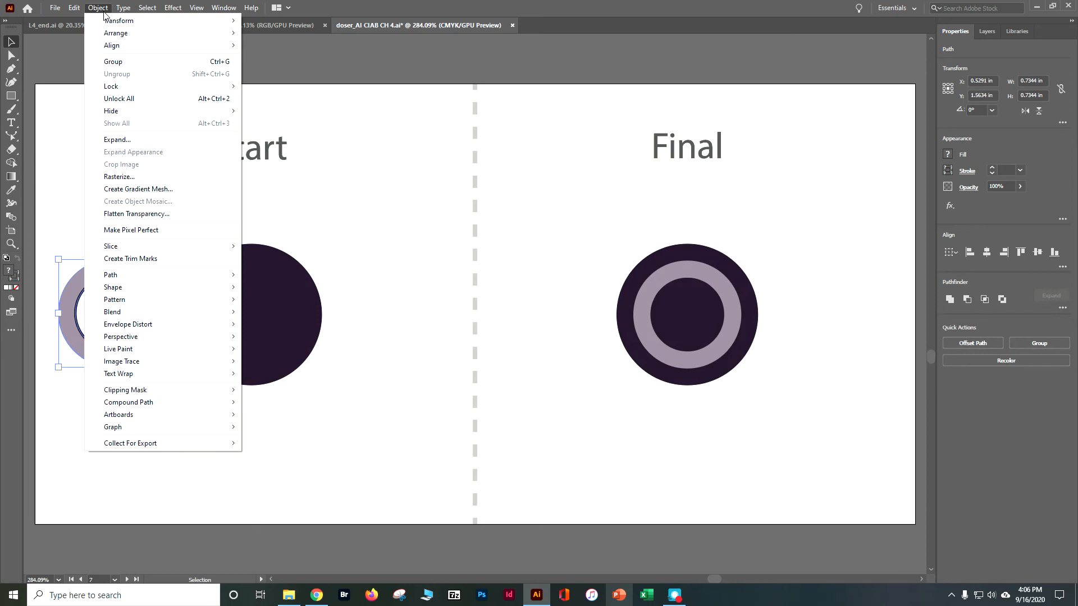
pyautogui.moveTo(120, 275)
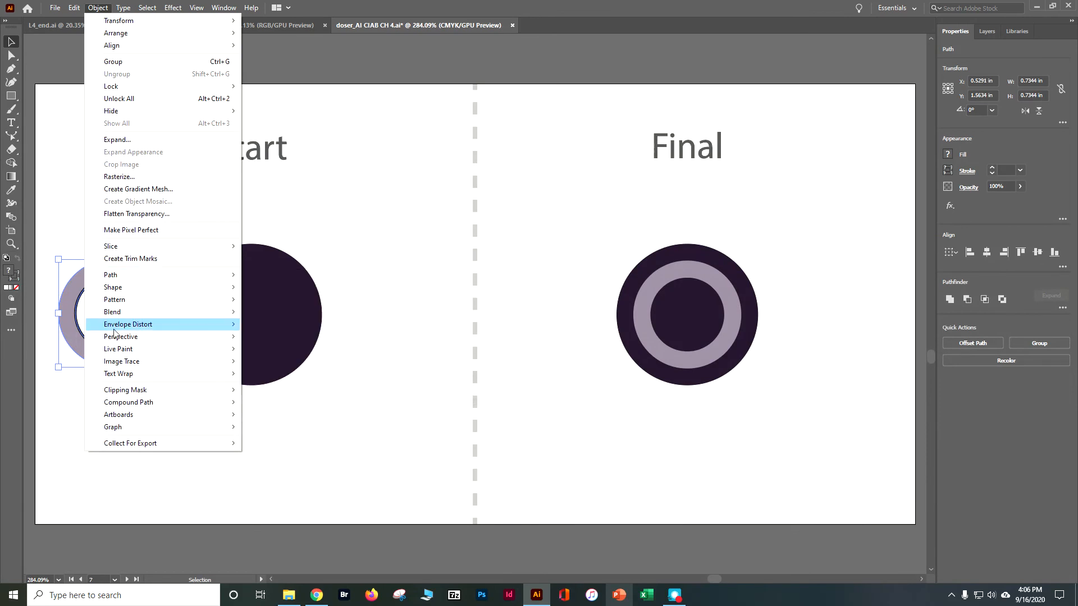
pyautogui.moveTo(141, 405)
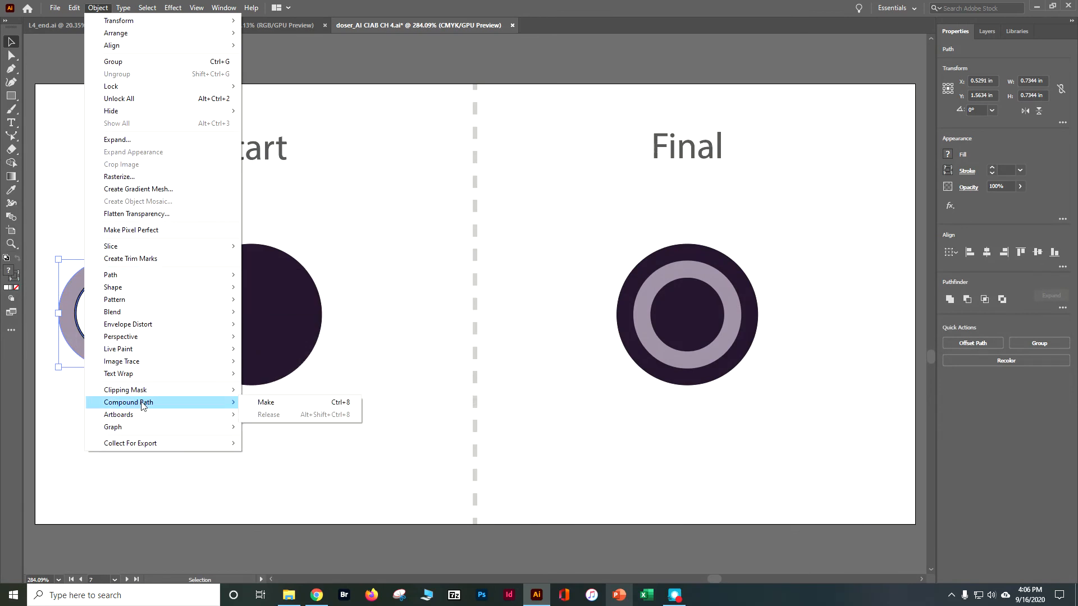
pyautogui.click(268, 403)
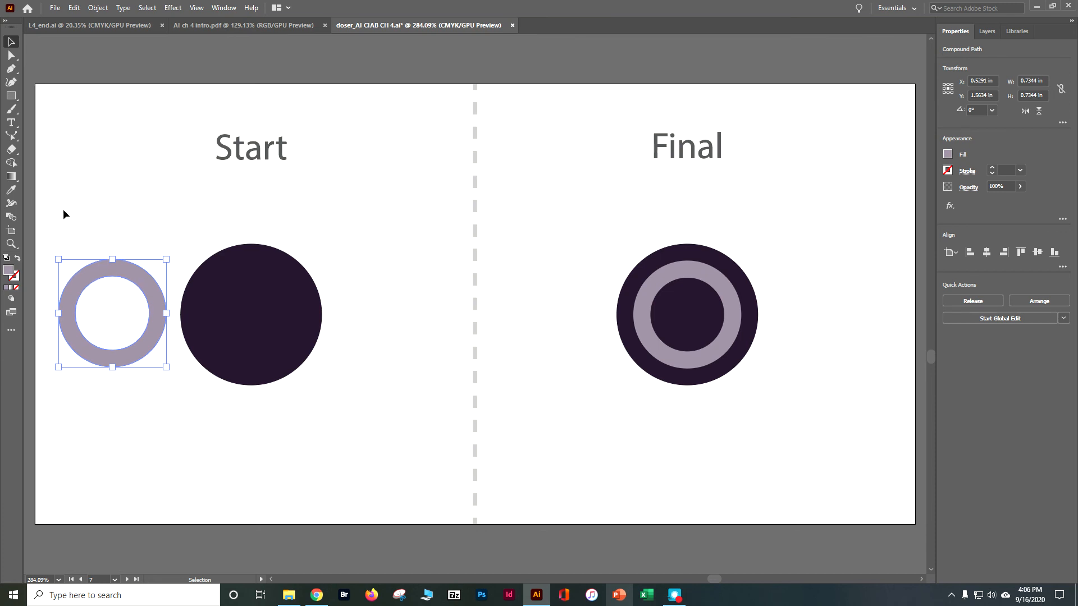
# Move the light purple ring onto the large dark circle and align their centers.
pyautogui.moveTo(145, 279); pyautogui.dragTo(286, 285)
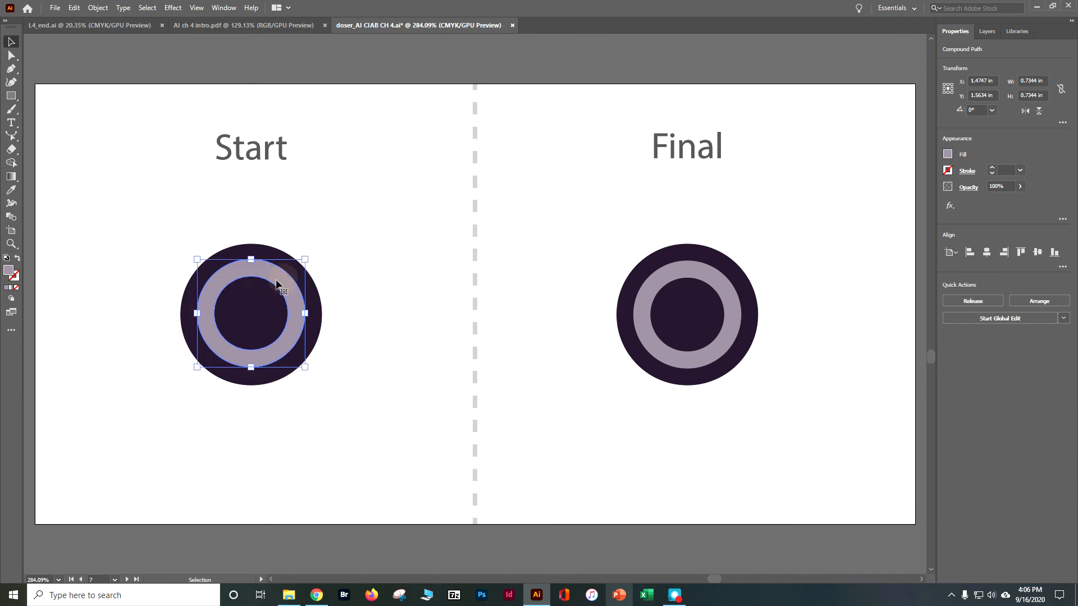
pyautogui.moveTo(126, 245); pyautogui.dragTo(370, 390)
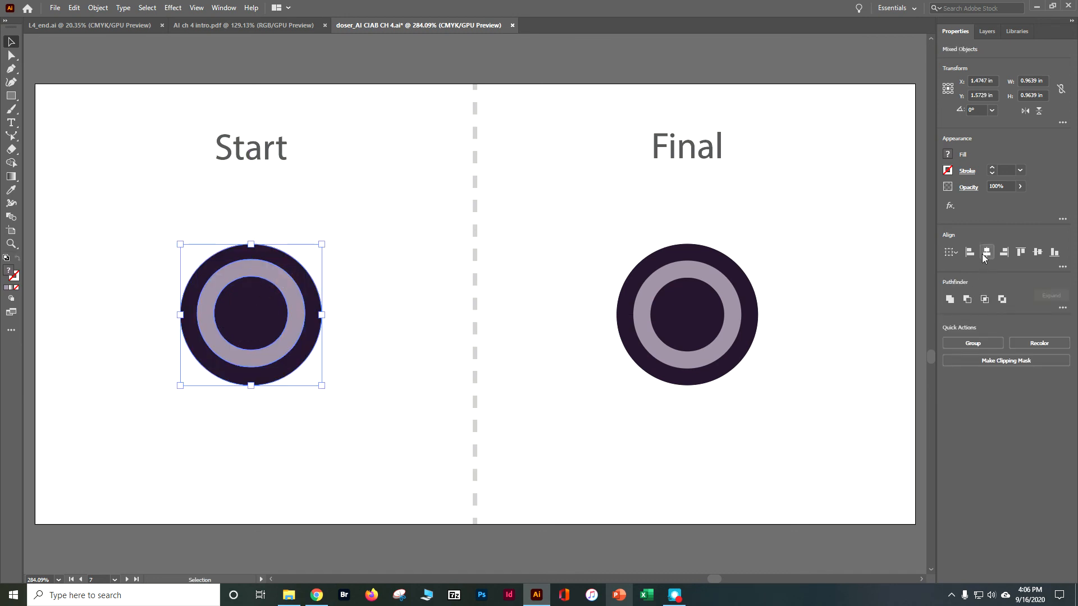
pyautogui.click(1037, 252)
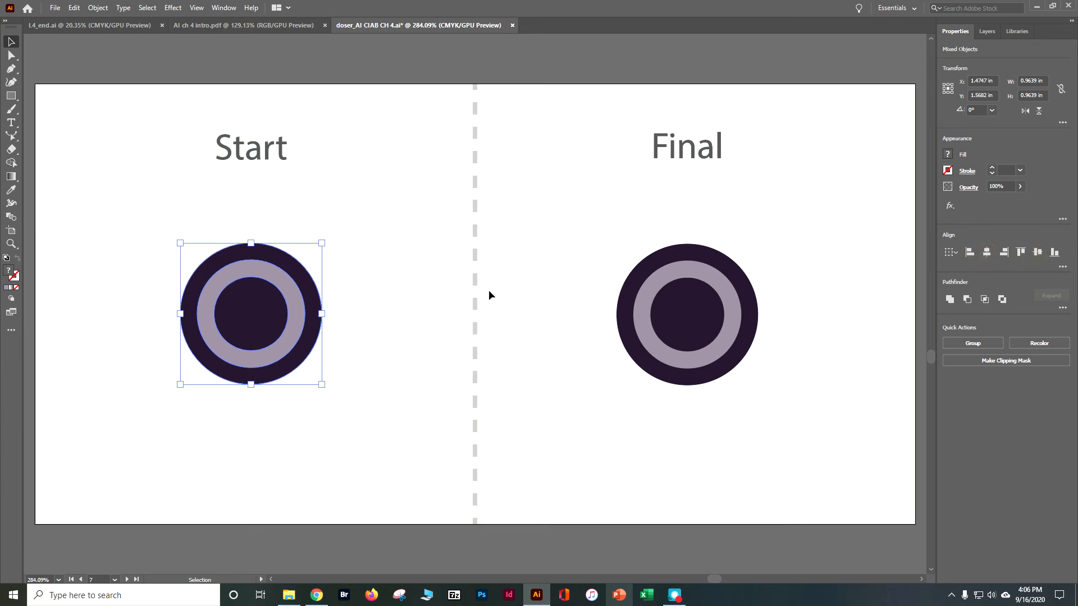
# Group the ring and the dark circle, leaving nothing selected.
pyautogui.click(369, 262)
pyautogui.moveTo(90, 231); pyautogui.dragTo(432, 422)
pyautogui.click(979, 343)
pyautogui.click(385, 302)
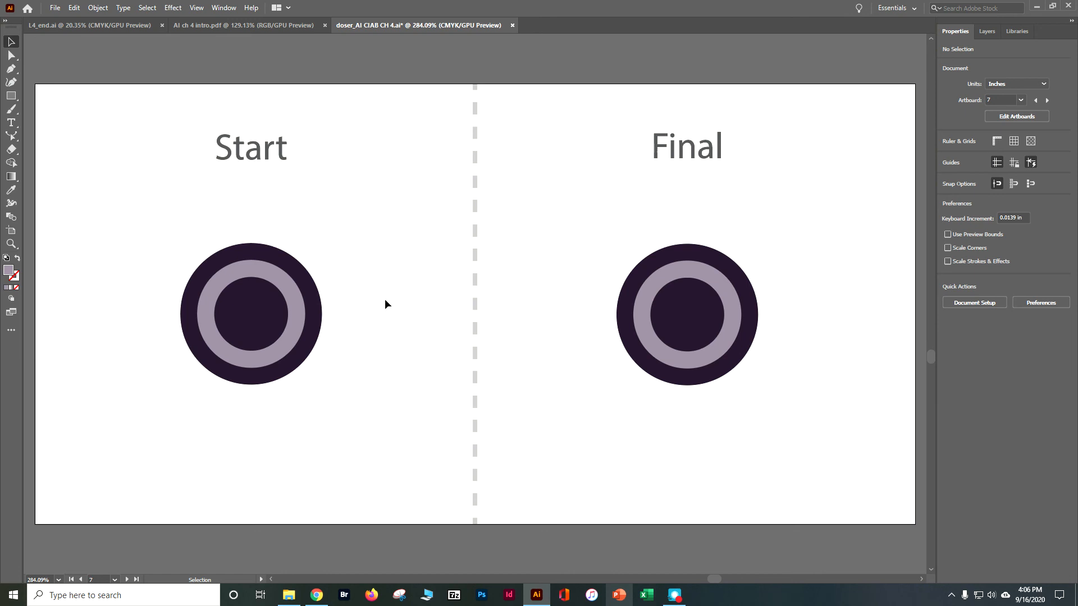
# Go to artboard 8 and select the Start trailer's curve, large circle and rectangle for the Shape Builder.
pyautogui.click(127, 579)
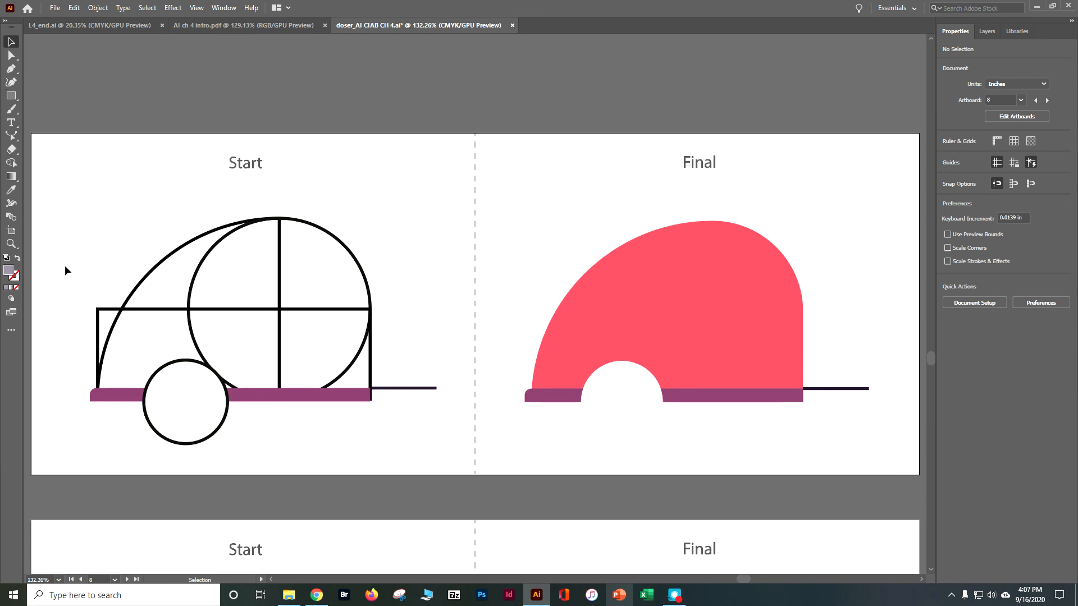
pyautogui.moveTo(85, 264)
pyautogui.mouseDown()
pyautogui.moveTo(364, 314)
pyautogui.moveTo(413, 333)
pyautogui.mouseUp()
pyautogui.keyDown('shift'); pyautogui.click(207, 370); pyautogui.keyUp('shift')
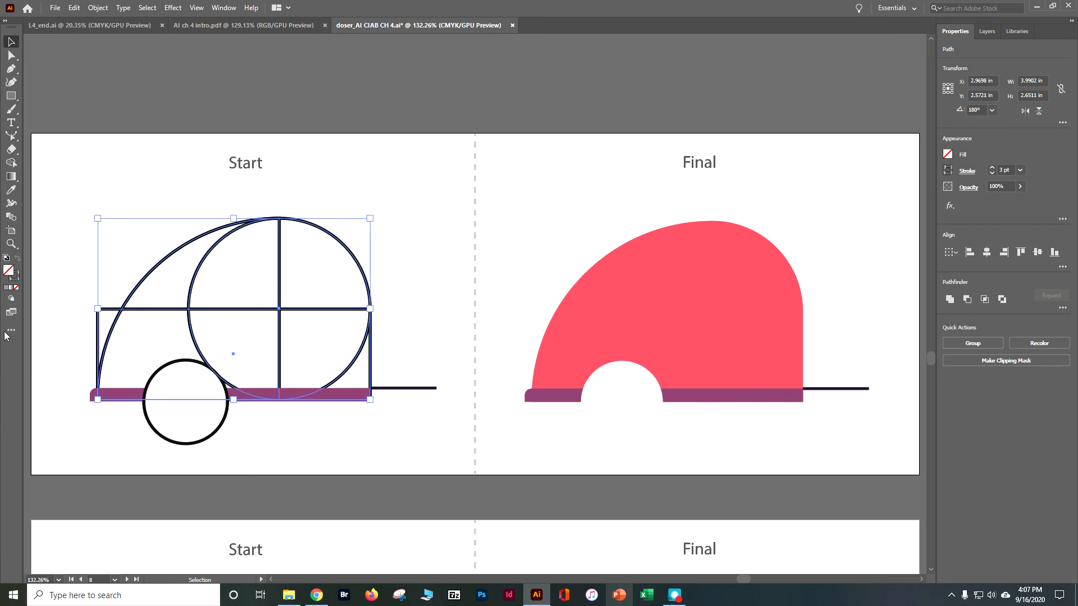
pyautogui.click(11, 163)
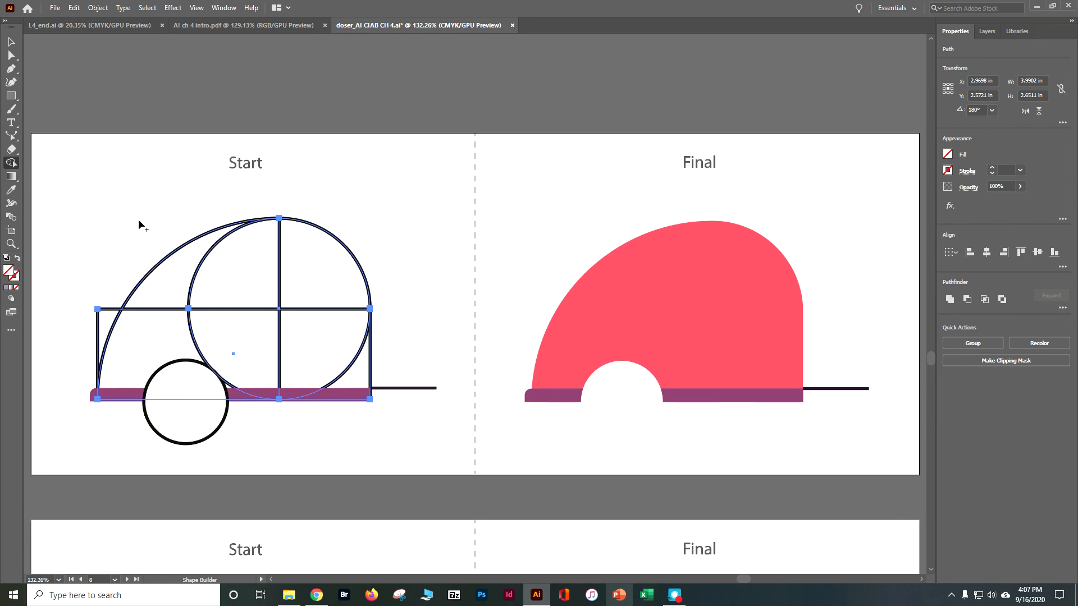
# Merge all regions inside the trailer body outline into one shape with the Shape Builder.
pyautogui.moveTo(141, 227)
pyautogui.mouseDown()
pyautogui.moveTo(212, 291)
pyautogui.moveTo(246, 291)
pyautogui.mouseUp()
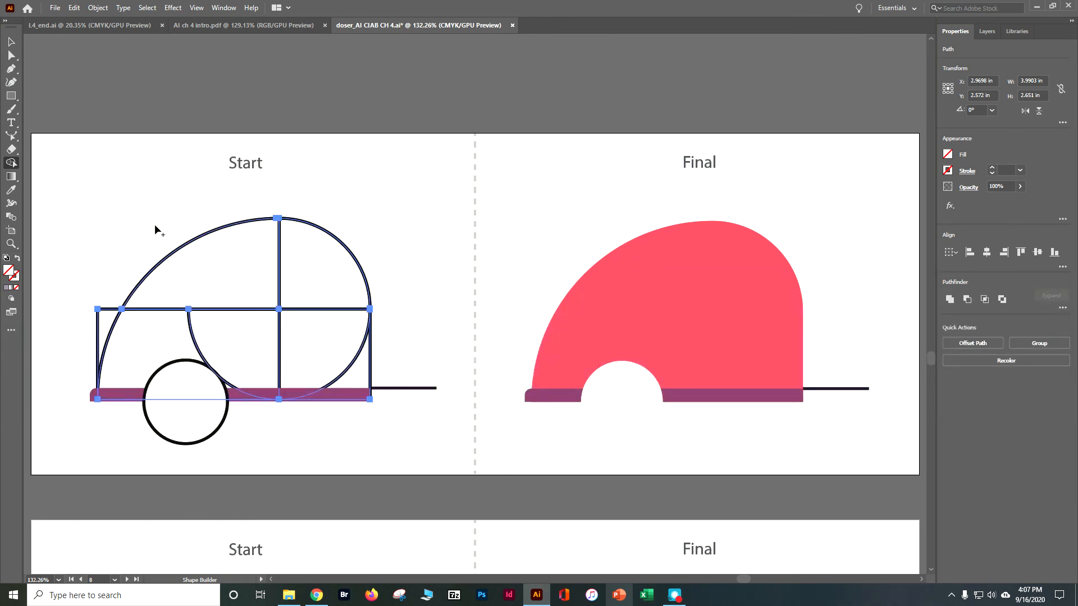
pyautogui.moveTo(167, 246); pyautogui.dragTo(294, 252)
pyautogui.moveTo(173, 218)
pyautogui.mouseDown()
pyautogui.moveTo(294, 356)
pyautogui.moveTo(308, 344)
pyautogui.moveTo(355, 379)
pyautogui.mouseUp()
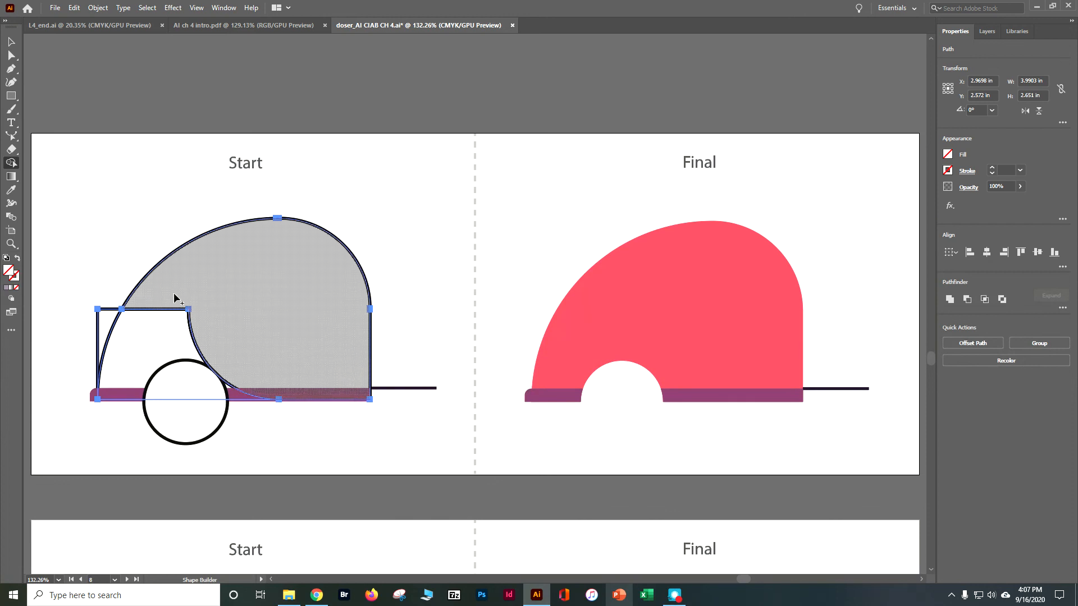
pyautogui.moveTo(144, 289); pyautogui.dragTo(168, 359)
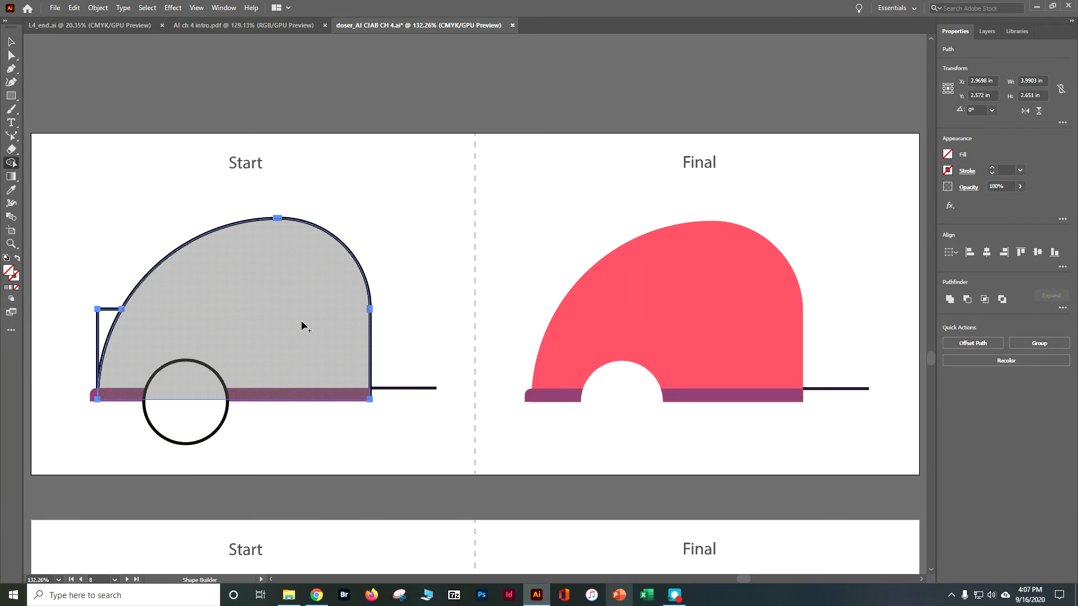
# Remove the leftover rectangle corner outside the trailer's curved rear and save the document.
pyautogui.keyDown('alt'); pyautogui.click(105, 310); pyautogui.keyUp('alt')
pyautogui.press('v')
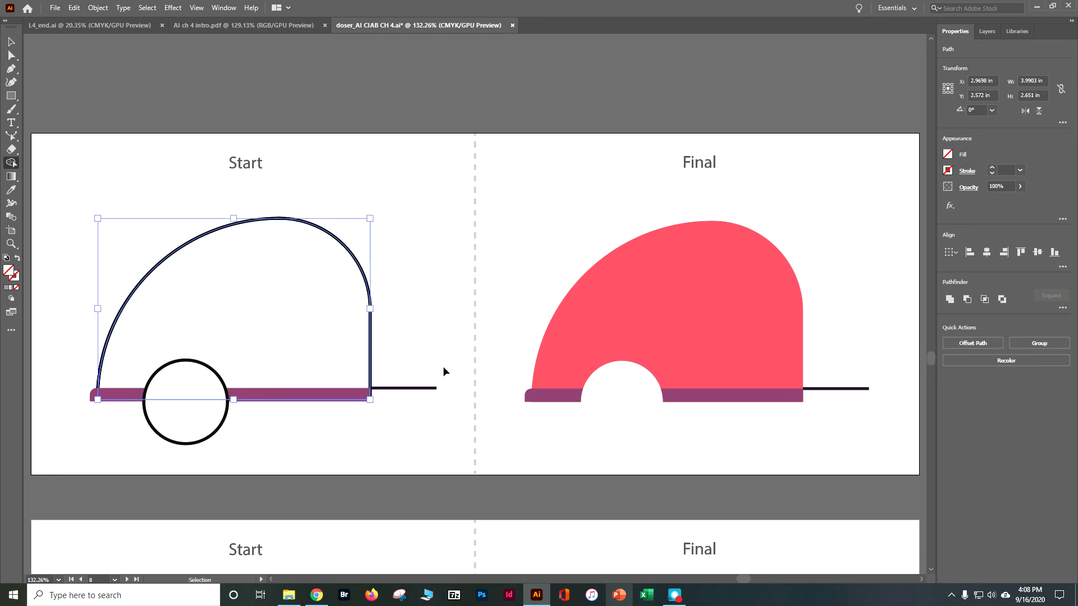
pyautogui.hotkey('ctrl', 's')
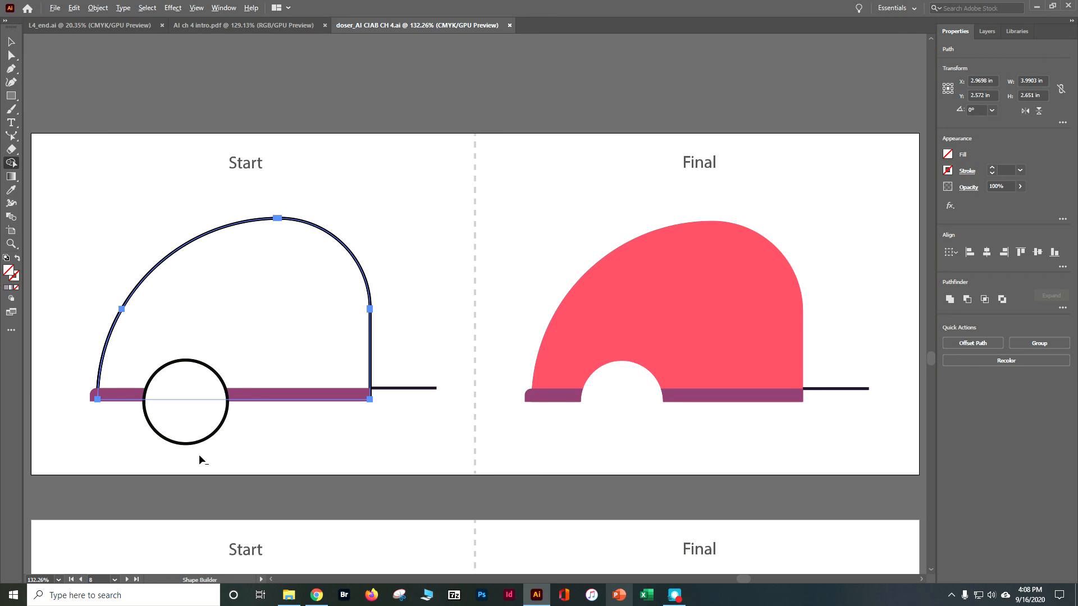
# Select the trailer body outline, the wheel circle and the purple bumper bar together.
pyautogui.moveTo(194, 457); pyautogui.dragTo(206, 392)
pyautogui.click(11, 43)
pyautogui.click(42, 148)
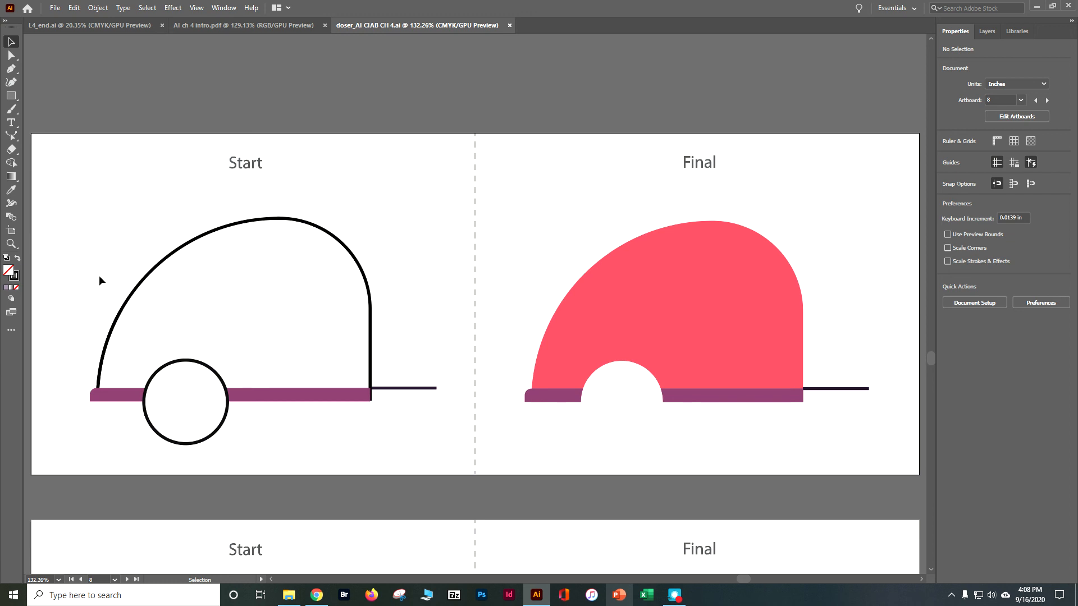
pyautogui.moveTo(77, 254); pyautogui.dragTo(212, 373)
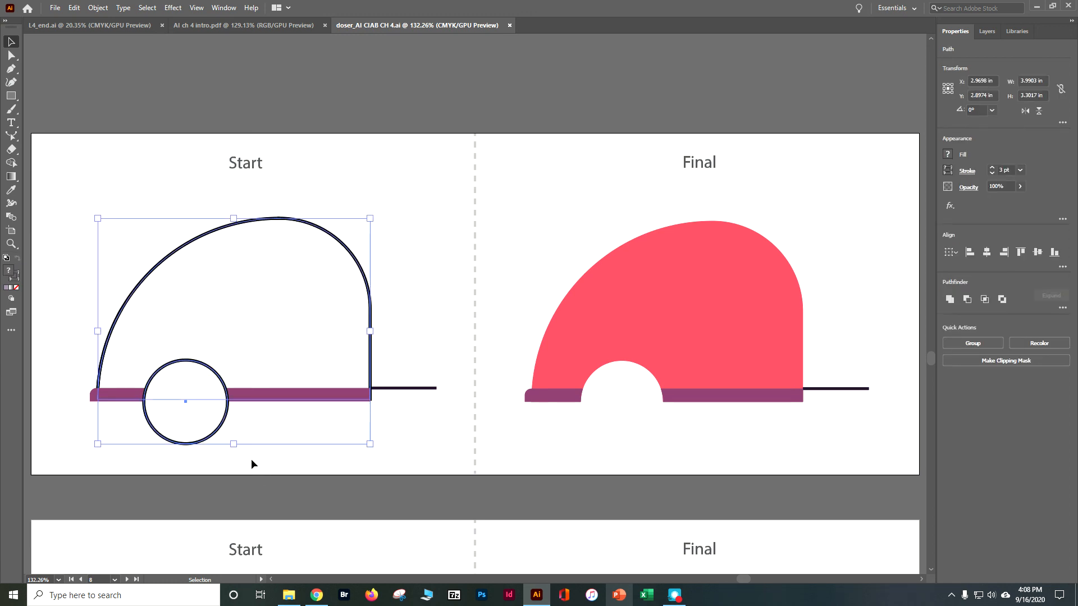
pyautogui.keyDown('shift'); pyautogui.click(185, 387); pyautogui.keyUp('shift')
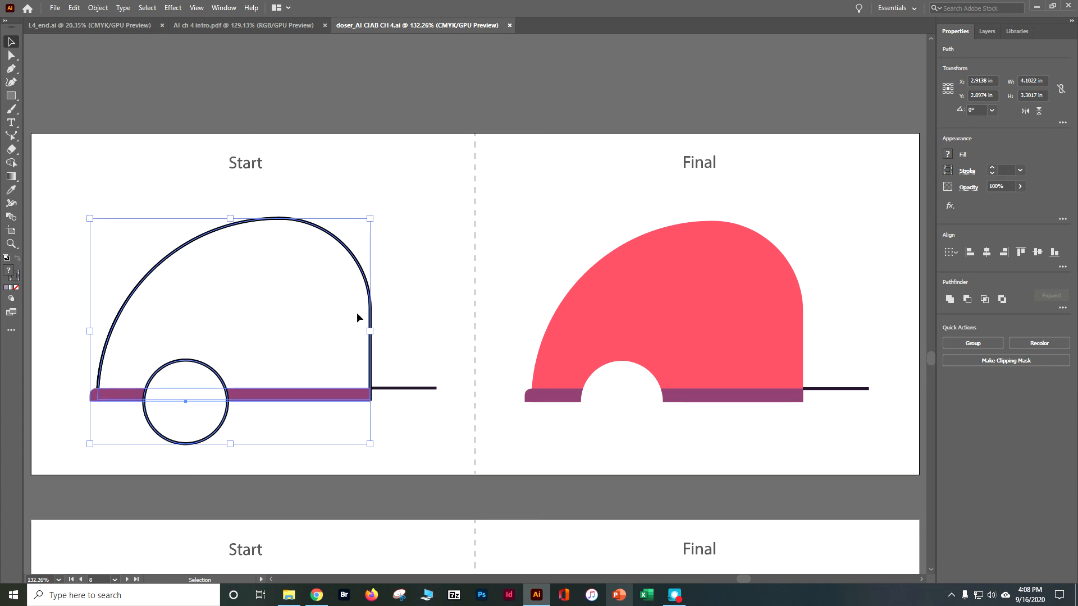
pyautogui.click(328, 307)
pyautogui.moveTo(91, 281); pyautogui.dragTo(223, 434)
# Cut the wheel circle's area out of the trailer body and bumper bar with the Shape Builder.
pyautogui.click(11, 164)
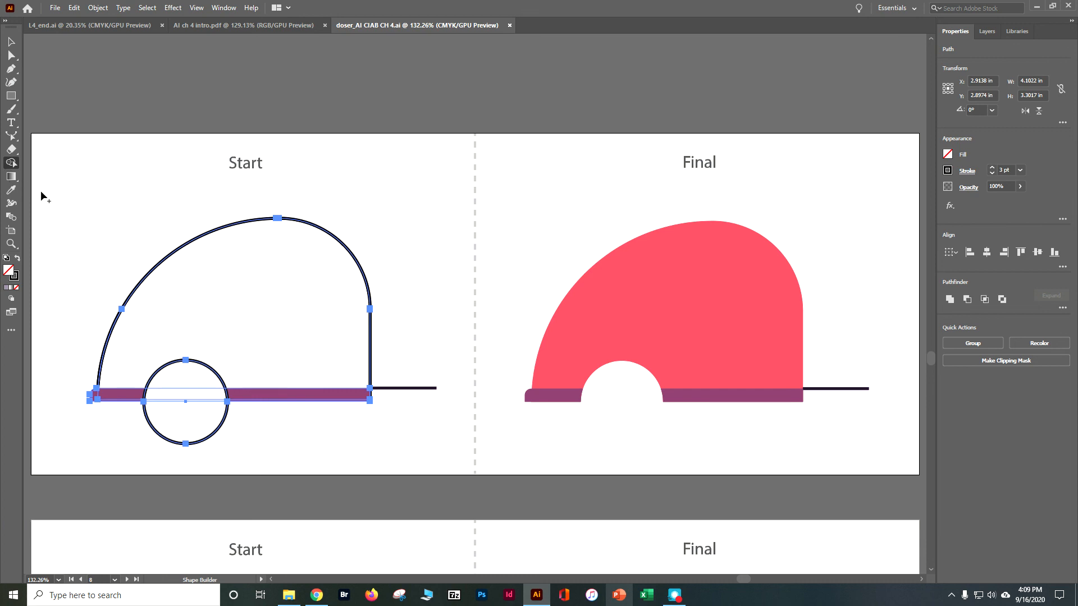
pyautogui.moveTo(191, 465); pyautogui.dragTo(181, 386)
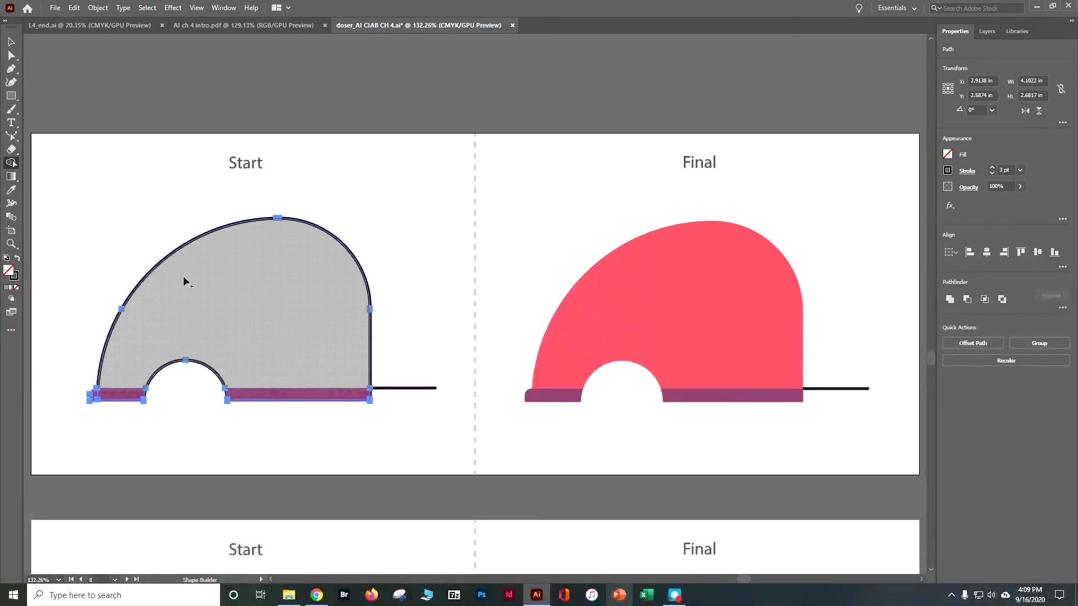
pyautogui.click(10, 41)
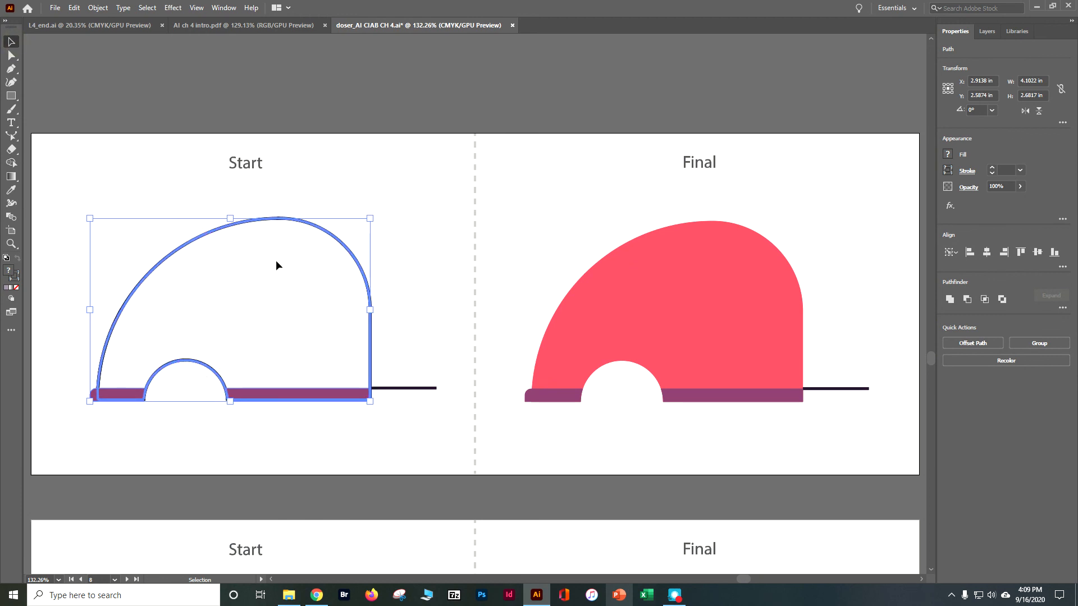
# Fill the trailer body and bumper pieces with the light pink swatch.
pyautogui.click(948, 153)
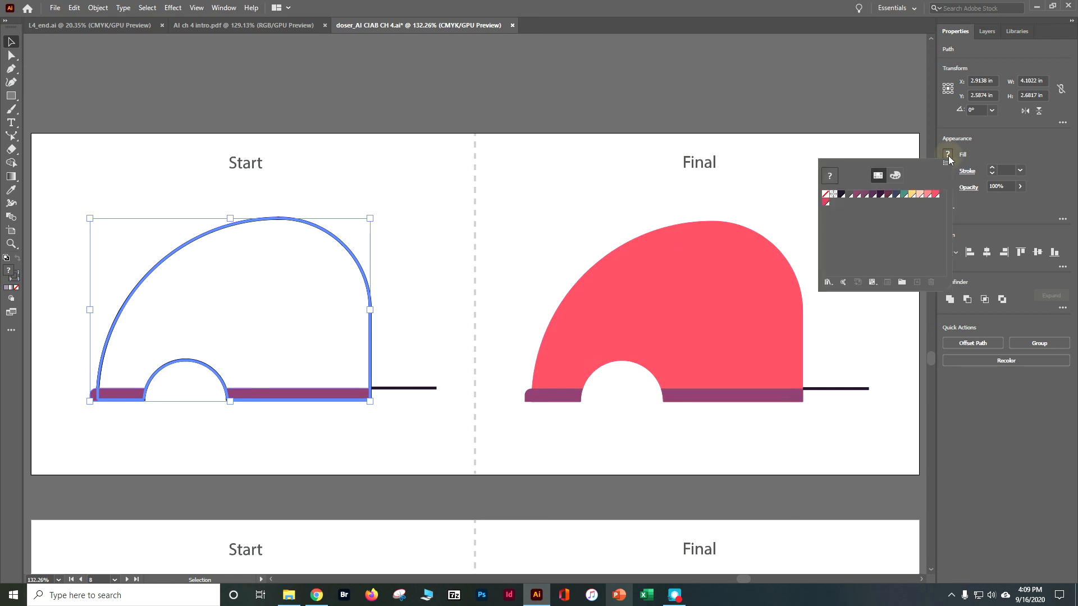
pyautogui.click(926, 194)
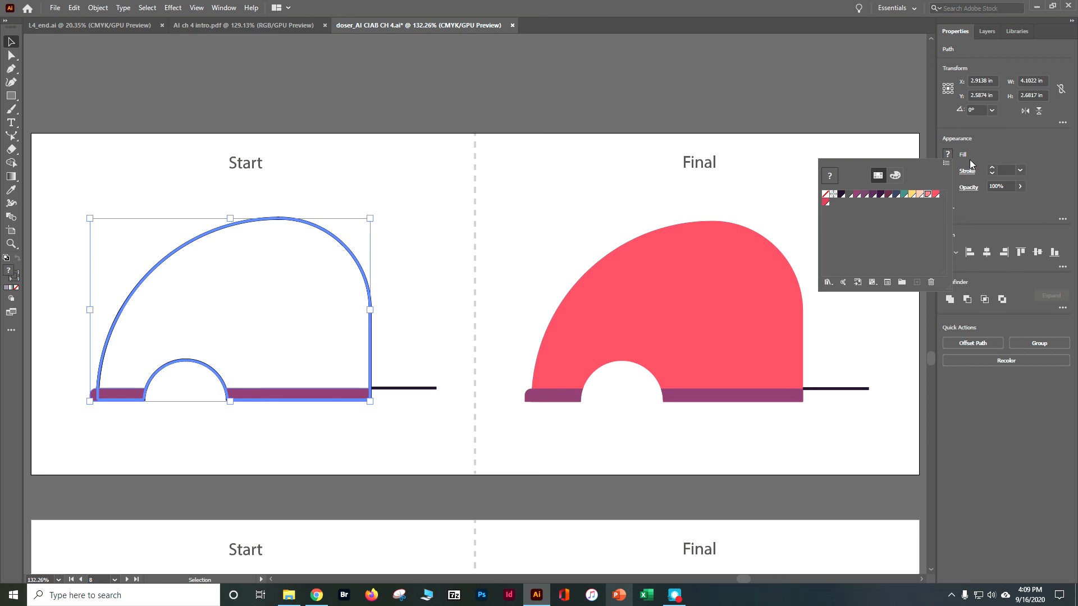
pyautogui.click(998, 147)
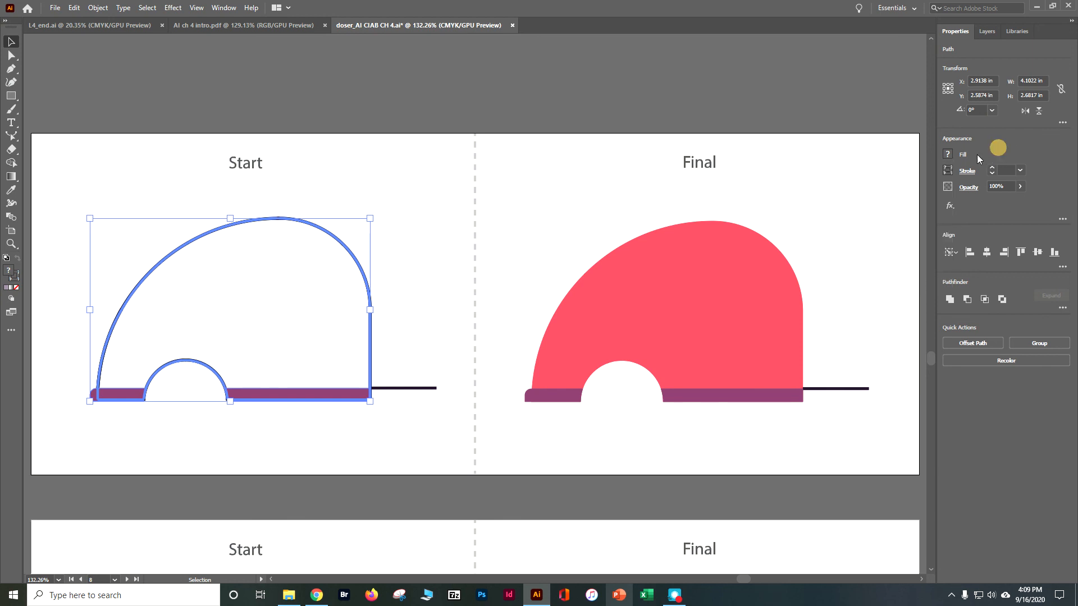
pyautogui.click(948, 154)
pyautogui.click(924, 195)
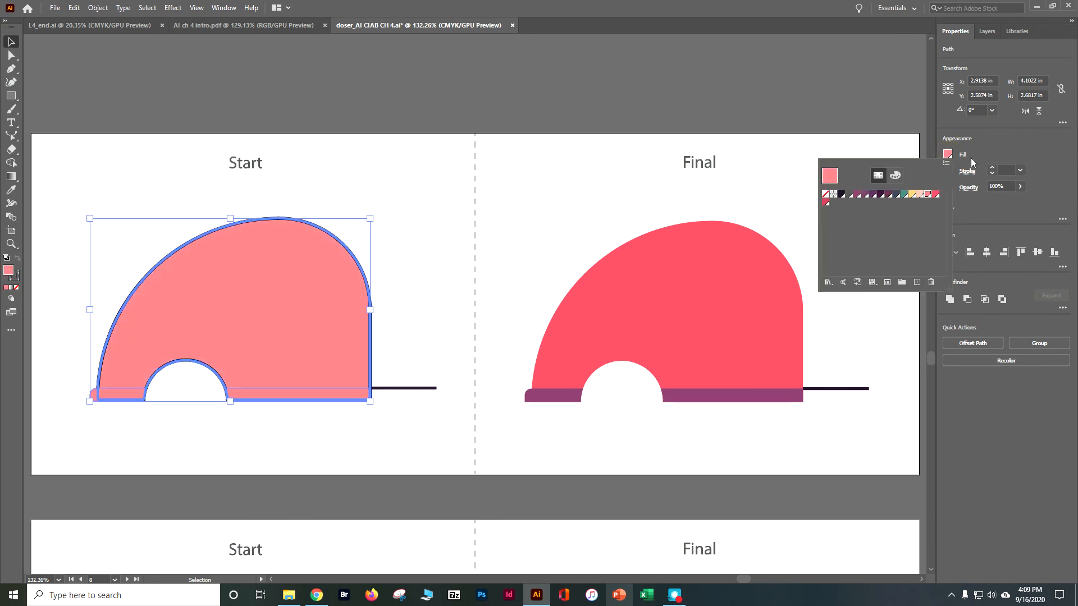
# Remove the stroke from the trailer body and bumper pieces and deselect them.
pyautogui.click(948, 170)
pyautogui.click(825, 210)
pyautogui.click(450, 288)
pyautogui.click(408, 446)
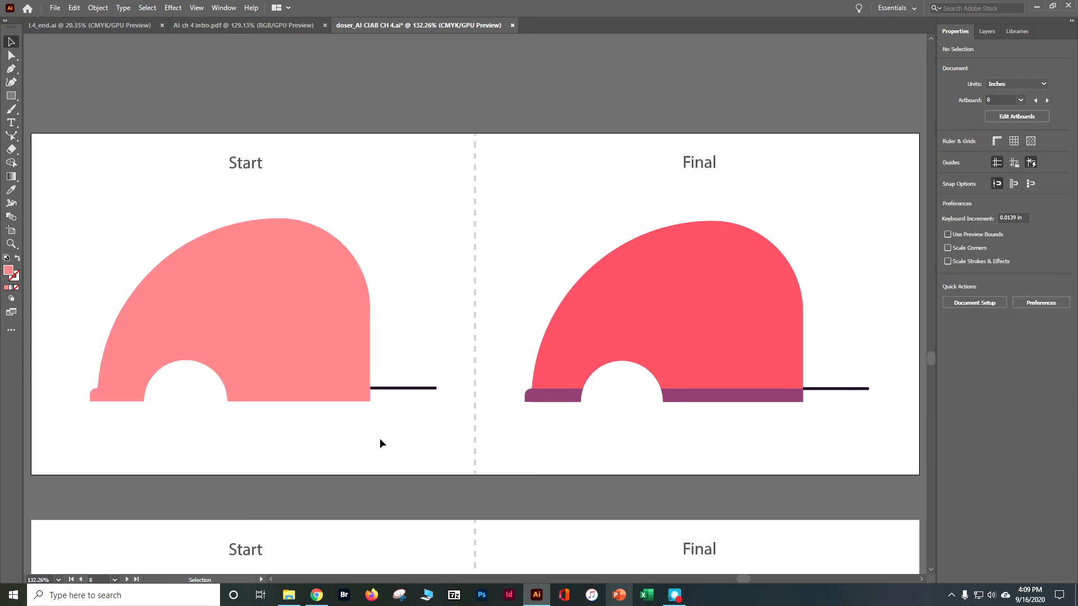
# Fill both bumper pieces on either side of the wheel cutout with the medium purple swatch.
pyautogui.click(359, 393)
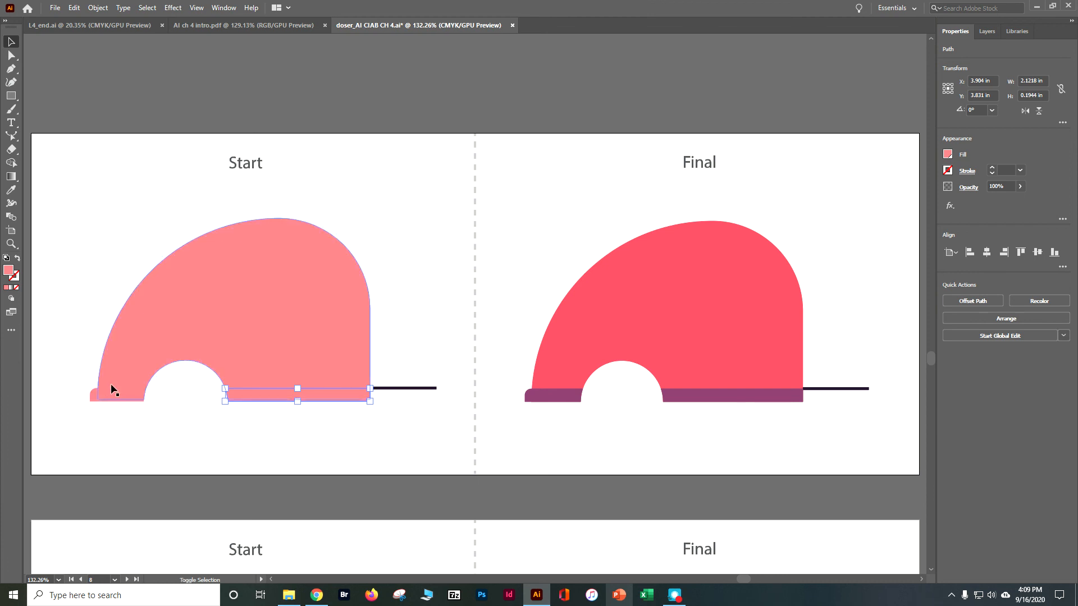
pyautogui.keyDown('shift'); pyautogui.click(107, 397); pyautogui.keyUp('shift')
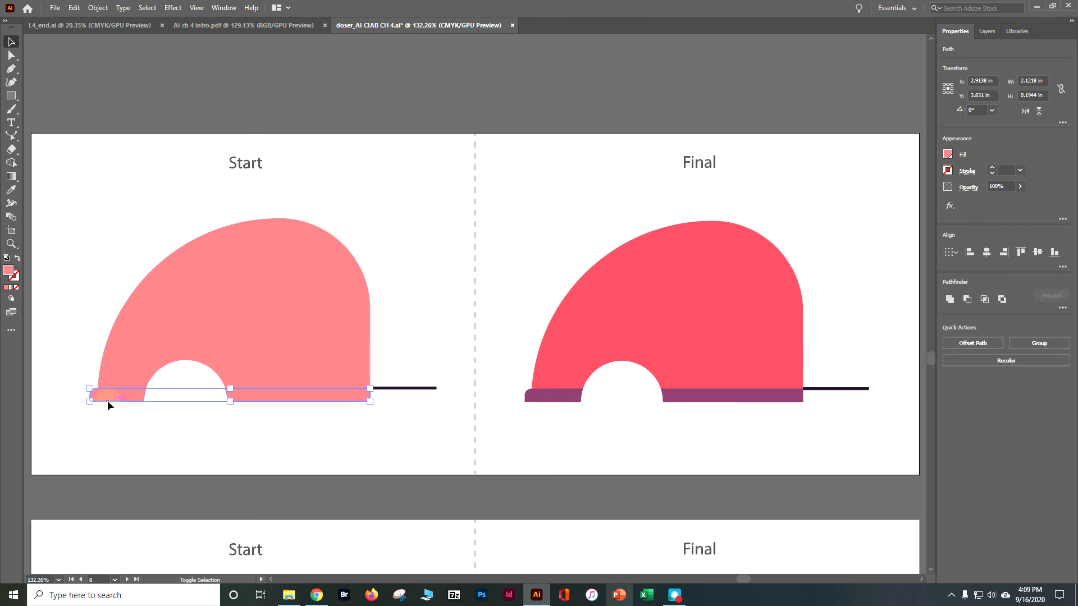
pyautogui.click(947, 154)
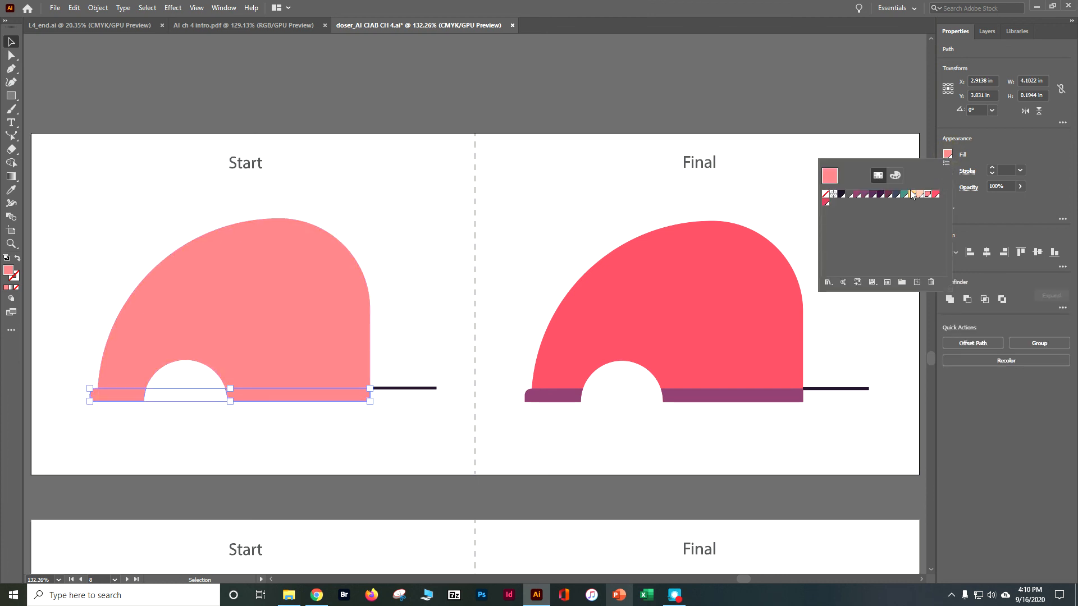
pyautogui.click(872, 194)
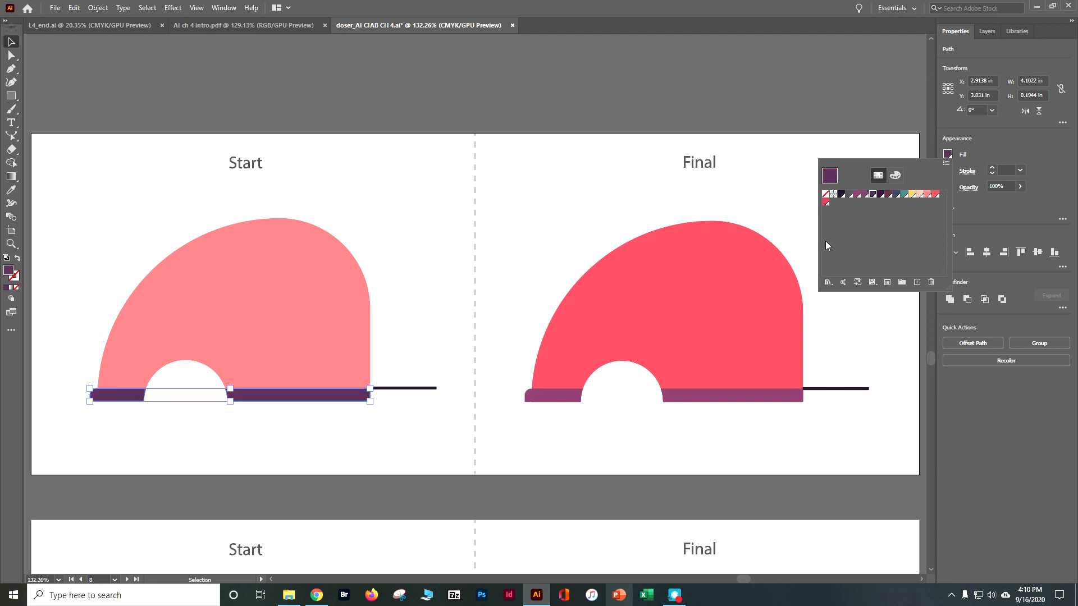
pyautogui.click(857, 196)
pyautogui.click(782, 436)
# Fill the trailer body with the bright red swatch, deselect it and save the file.
pyautogui.click(343, 331)
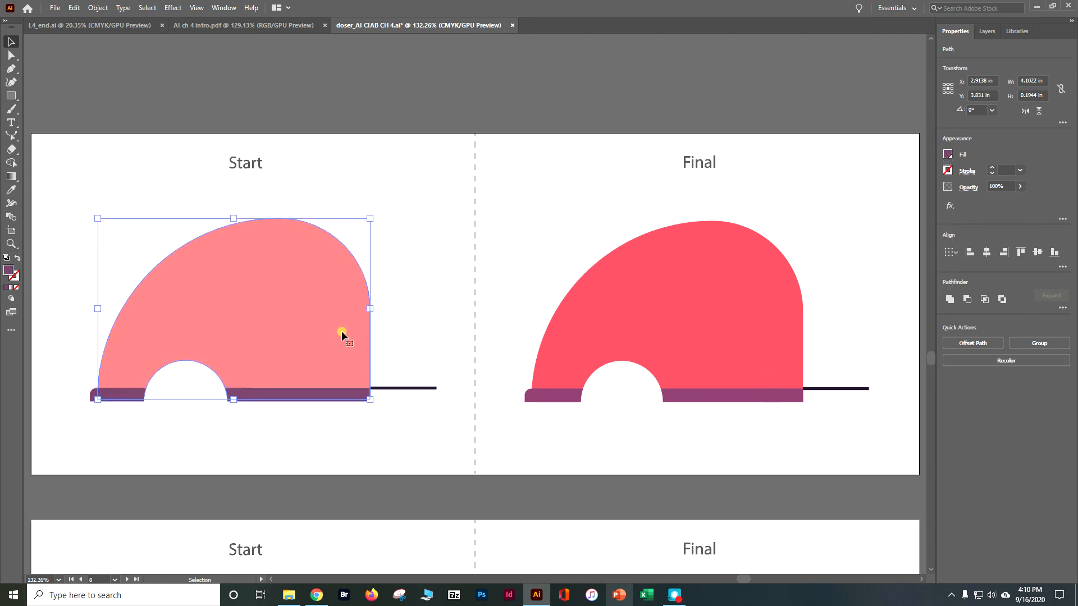
pyautogui.click(947, 155)
pyautogui.click(934, 194)
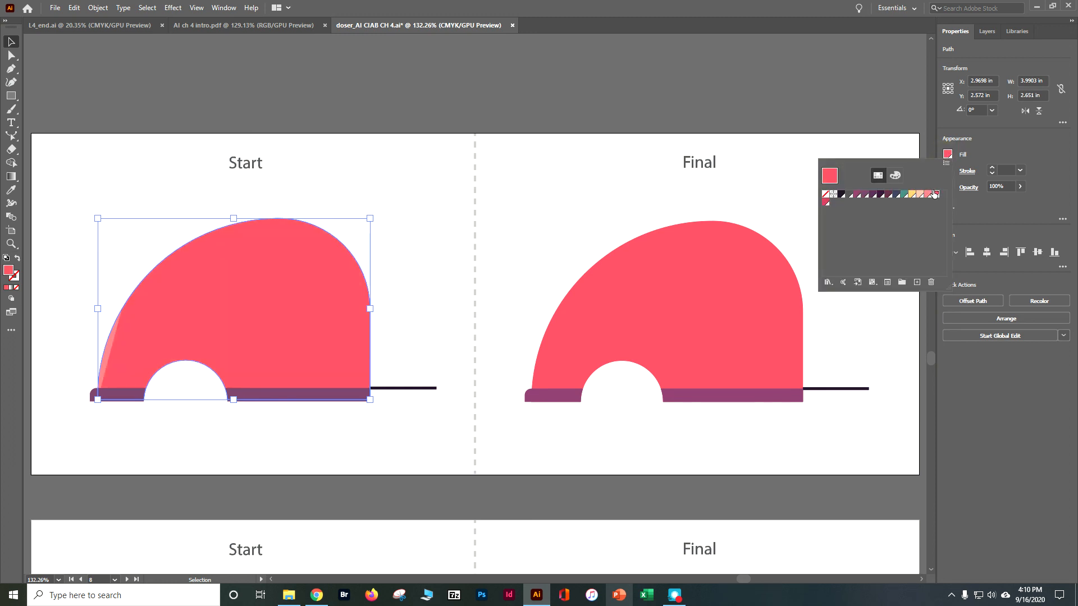
pyautogui.press('Escape')
pyautogui.press('a')
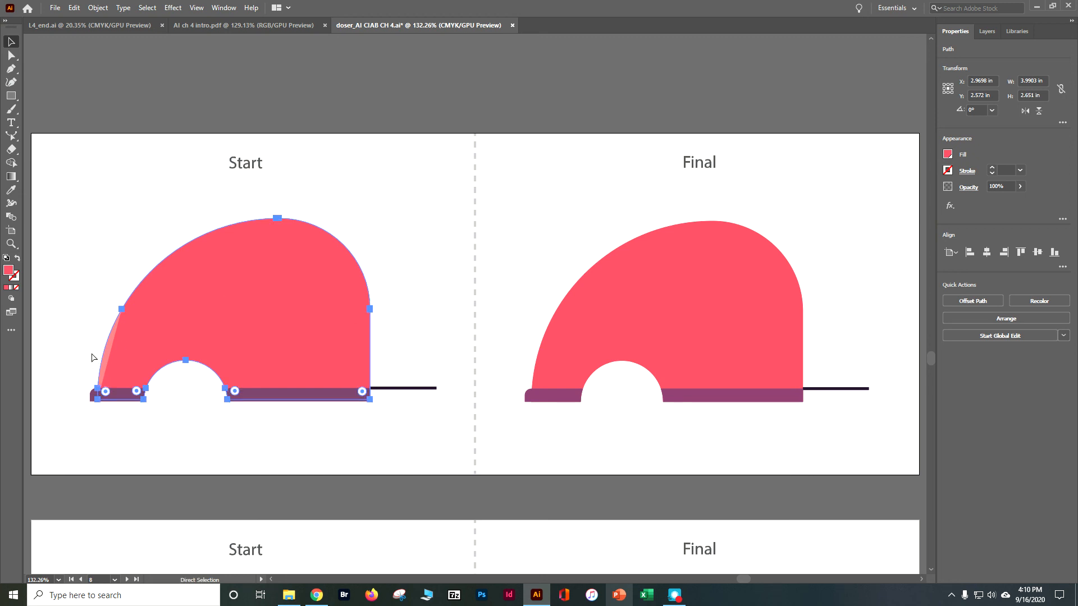
pyautogui.press('v')
pyautogui.click(108, 298)
pyautogui.hotkey('ctrl', 's')
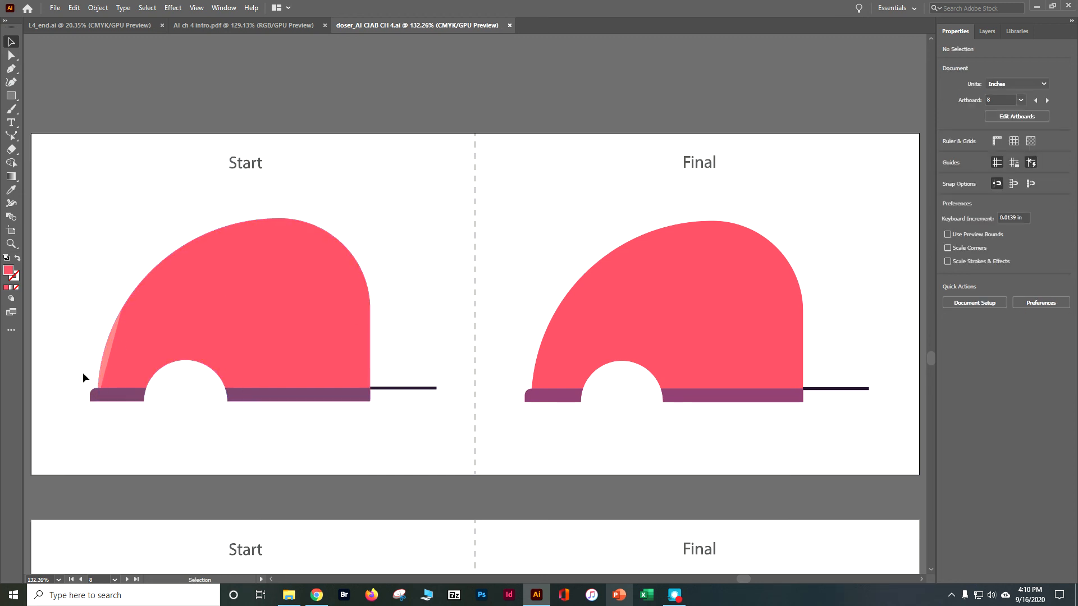
# Fill the trailer body with the light pink swatch and deselect the artwork.
pyautogui.click(118, 352)
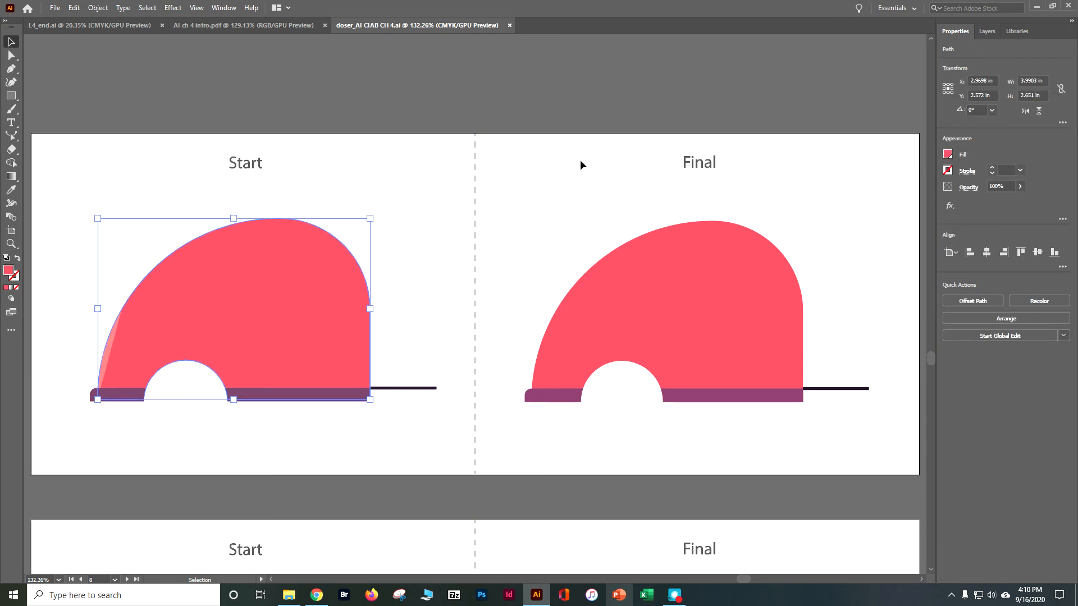
pyautogui.click(947, 154)
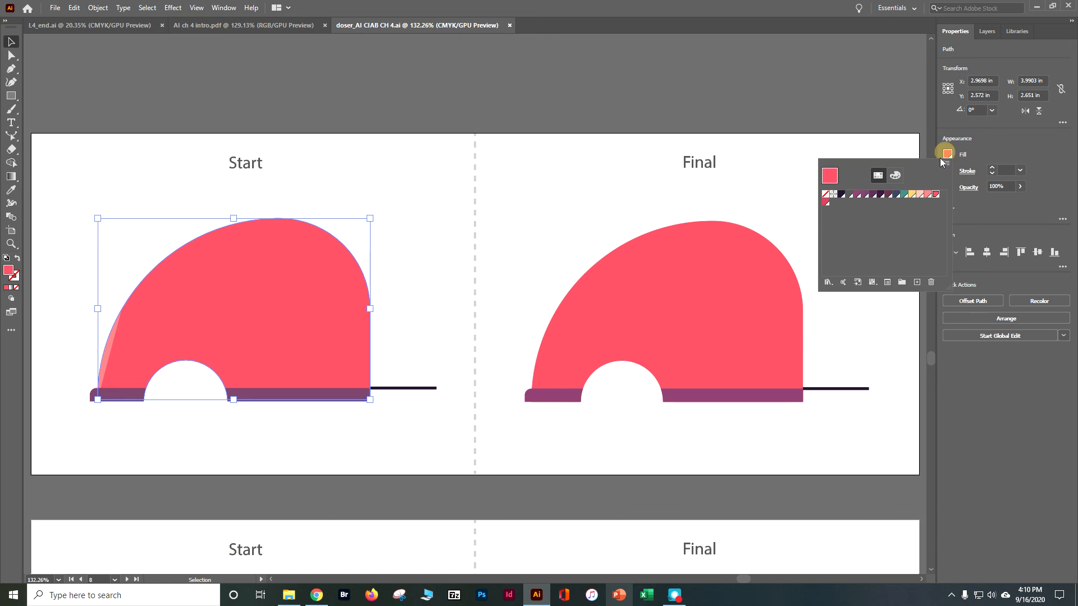
pyautogui.click(928, 195)
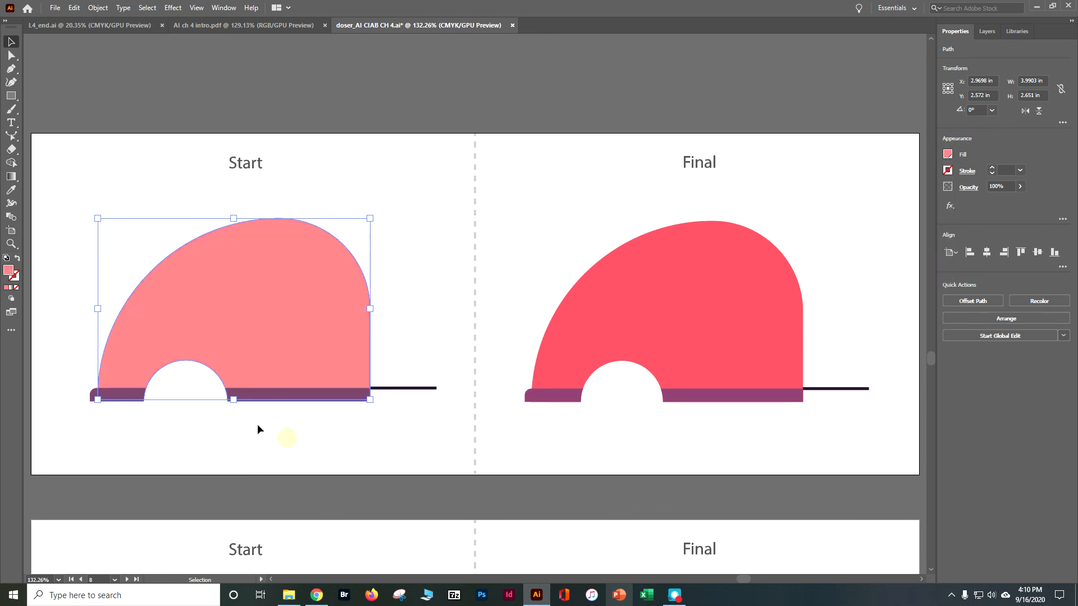
pyautogui.moveTo(61, 256); pyautogui.dragTo(439, 459)
pyautogui.click(498, 443)
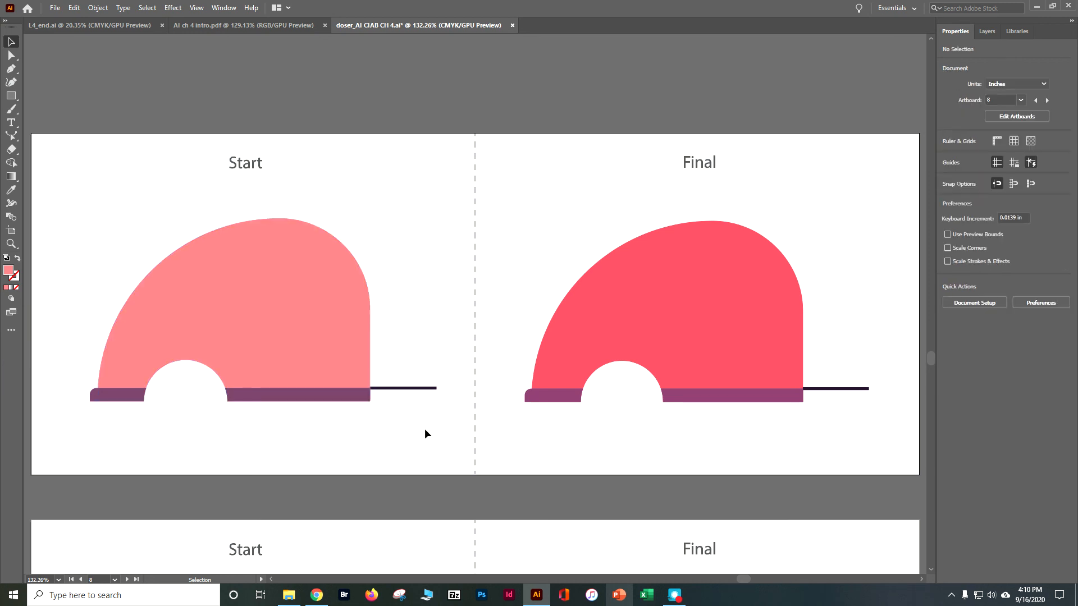
# Group the trailer body, bumper pieces and black hitch bar in the Start artwork, and save the file.
pyautogui.moveTo(342, 449); pyautogui.dragTo(18, 341)
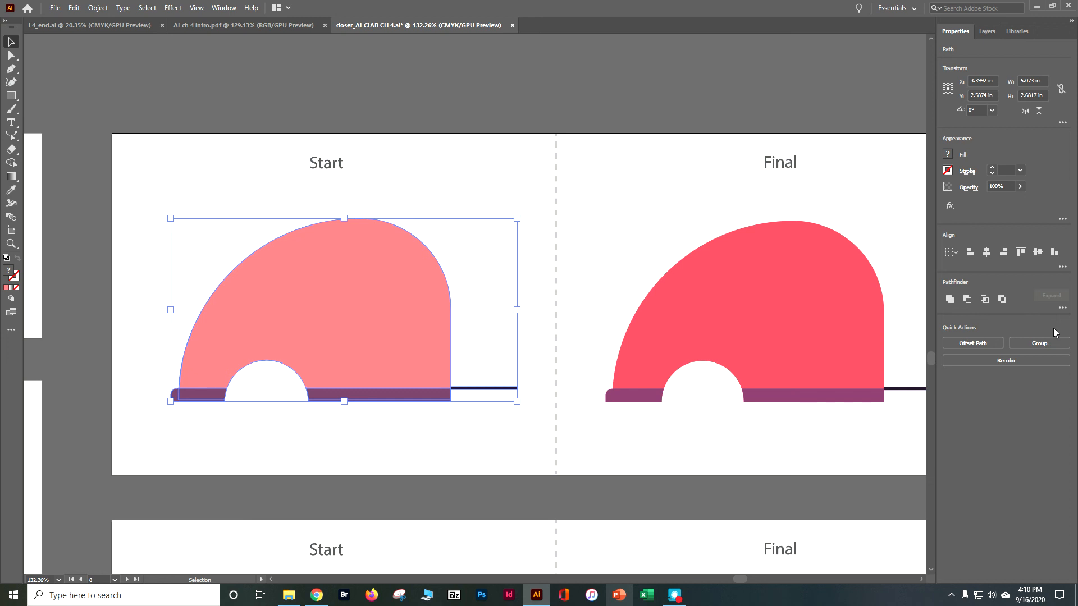
pyautogui.click(1046, 344)
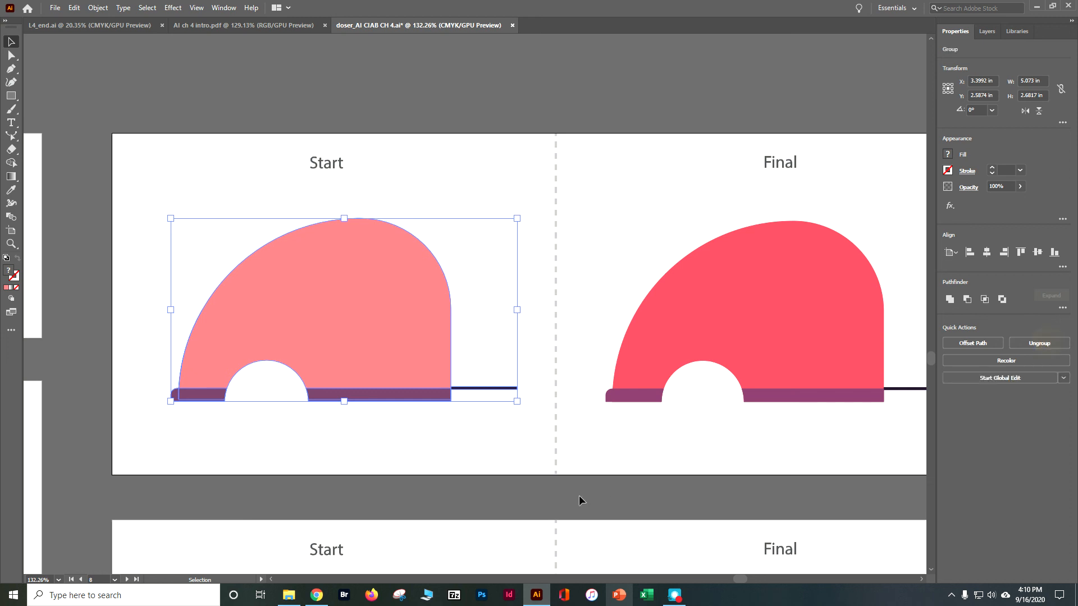
pyautogui.click(528, 461)
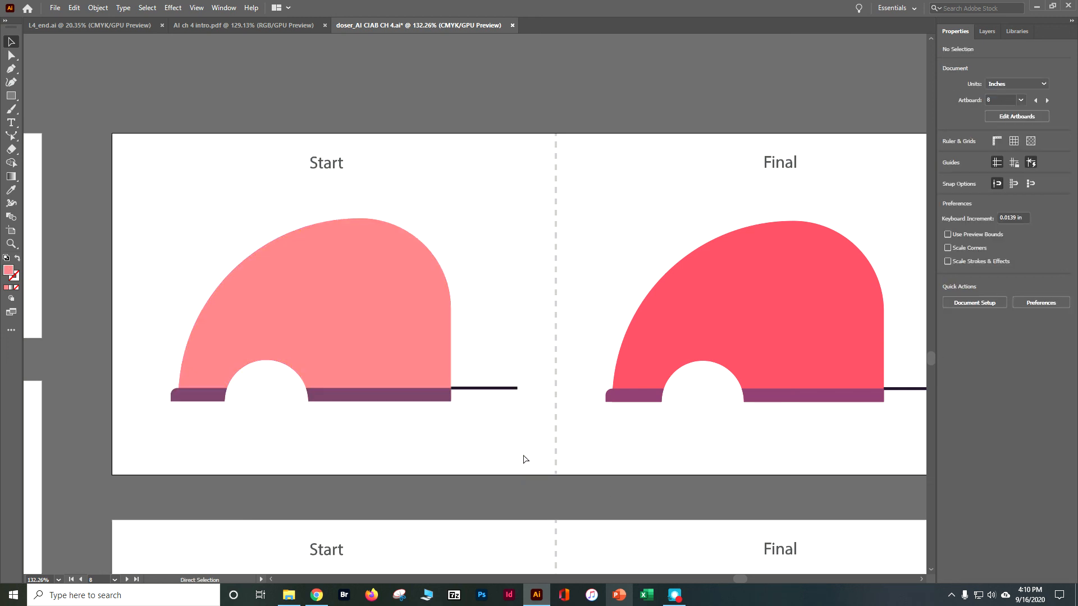
pyautogui.hotkey('ctrl', 's')
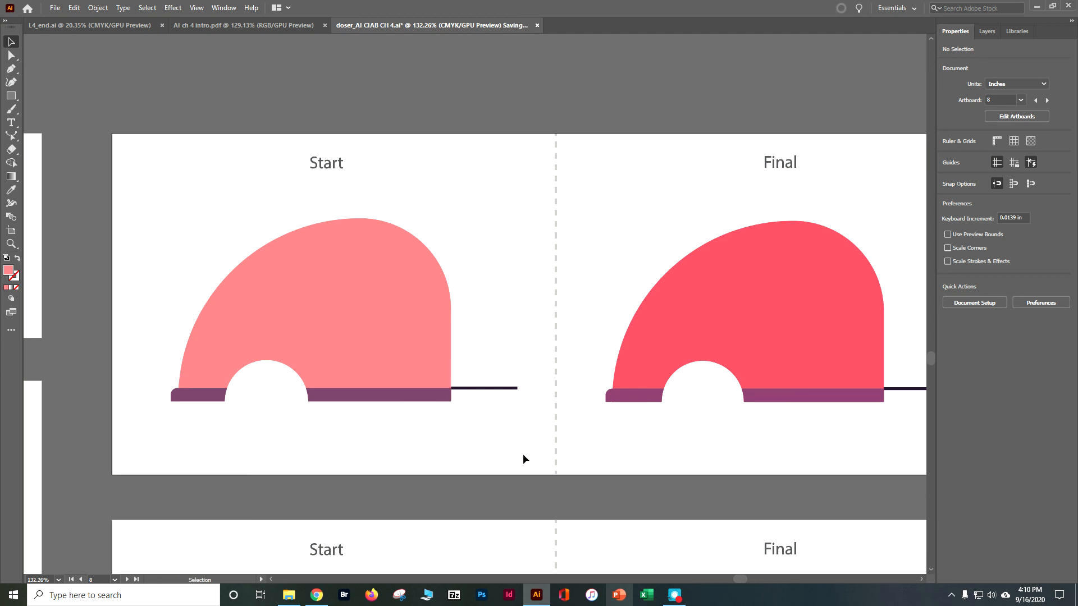